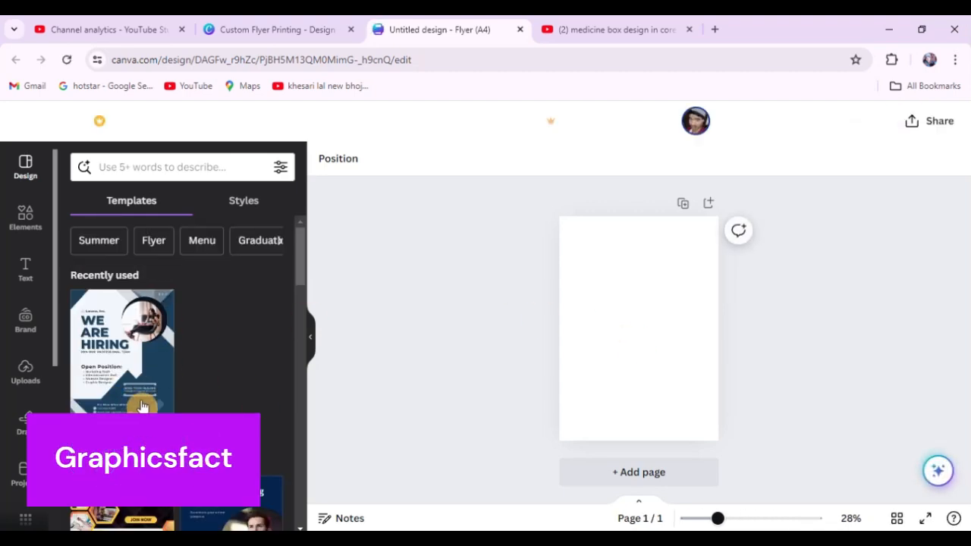
Look through the available A4 flyer templates, including the hiring, business, service and event designs.
scroll(201, 371, down, 3)
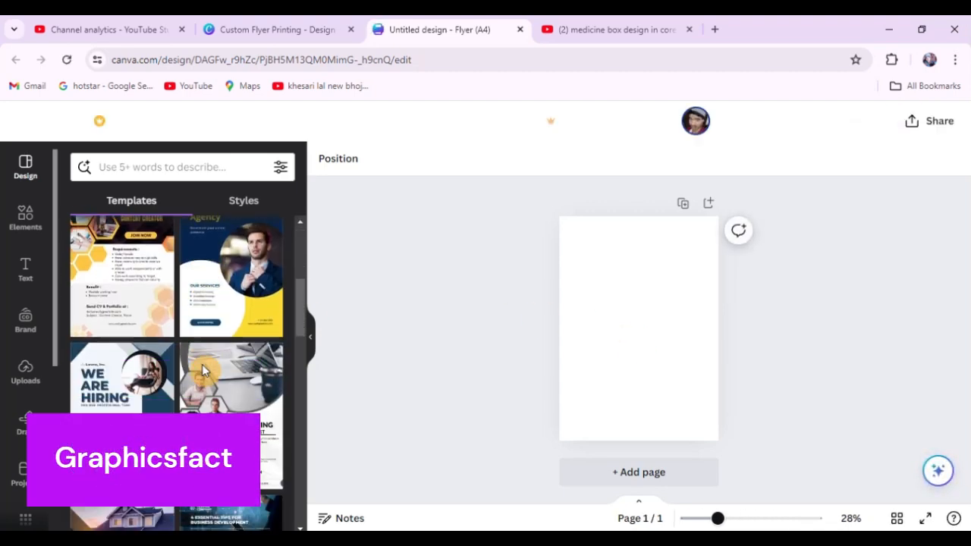
scroll(204, 370, down, 5)
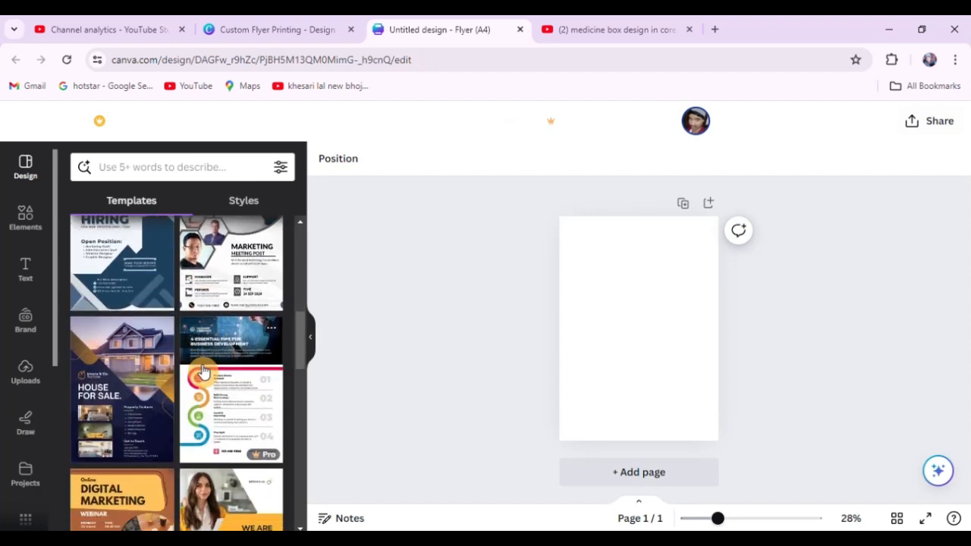
scroll(204, 371, down, 1)
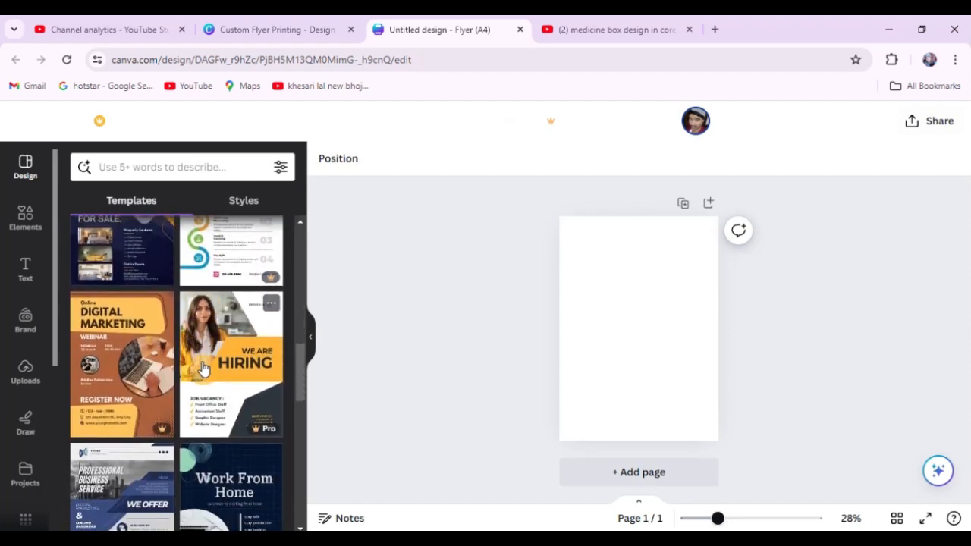
scroll(203, 368, down, 2)
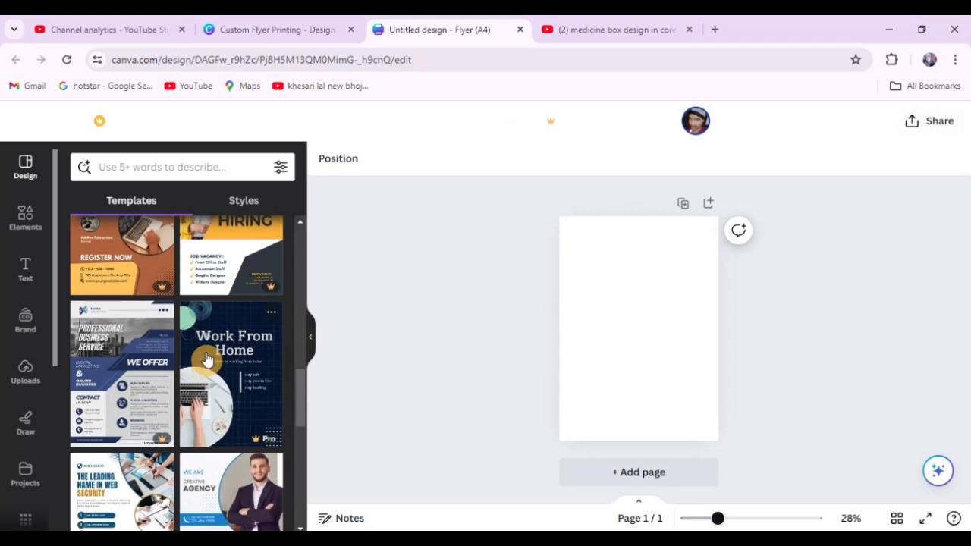
scroll(206, 360, down, 1)
scroll(144, 421, down, 2)
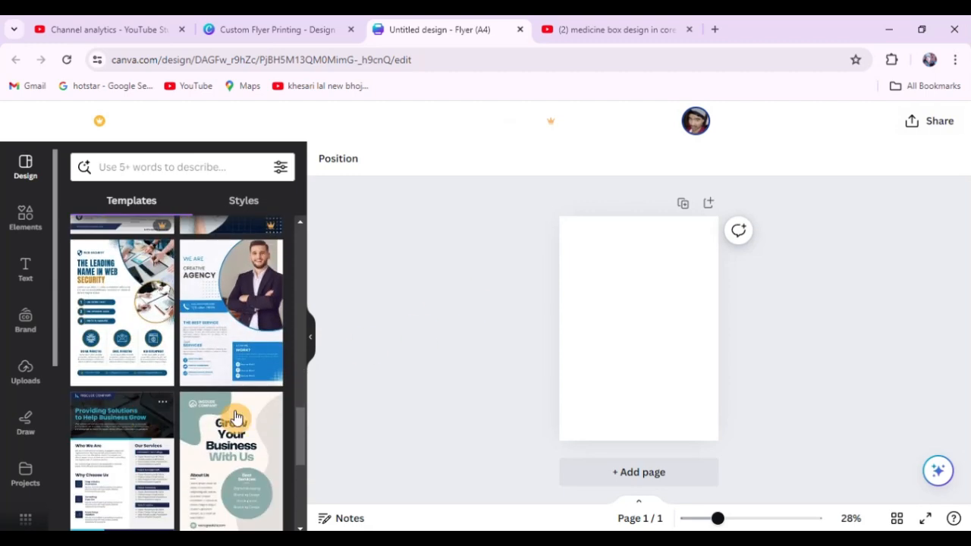
scroll(180, 418, down, 3)
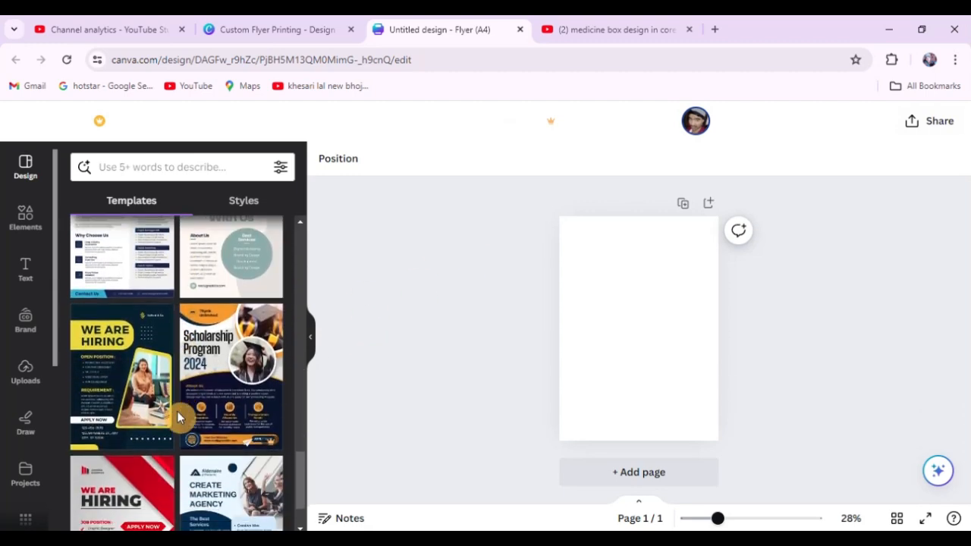
scroll(180, 417, down, 1)
scroll(179, 434, down, 6)
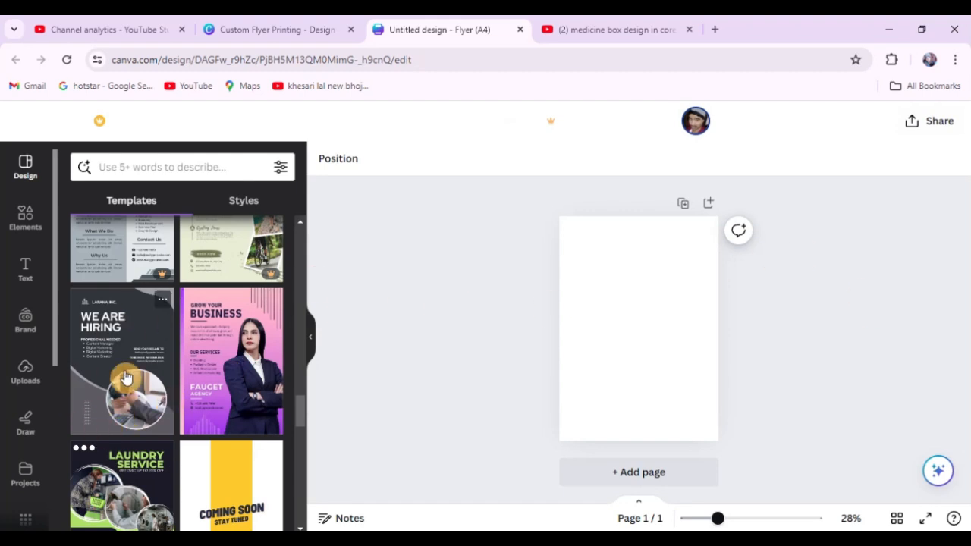
scroll(126, 378, down, 2)
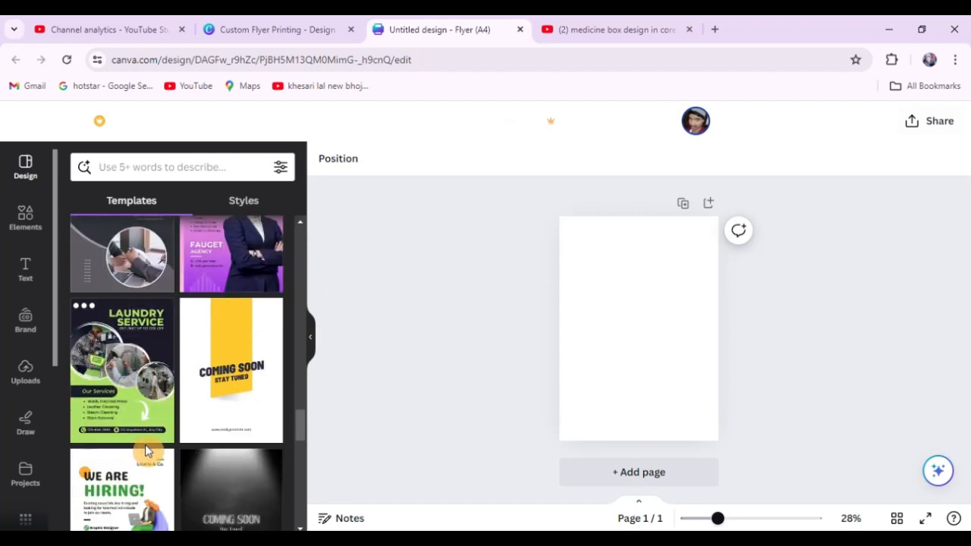
scroll(145, 444, up, 2)
scroll(152, 410, down, 2)
scroll(126, 432, down, 2)
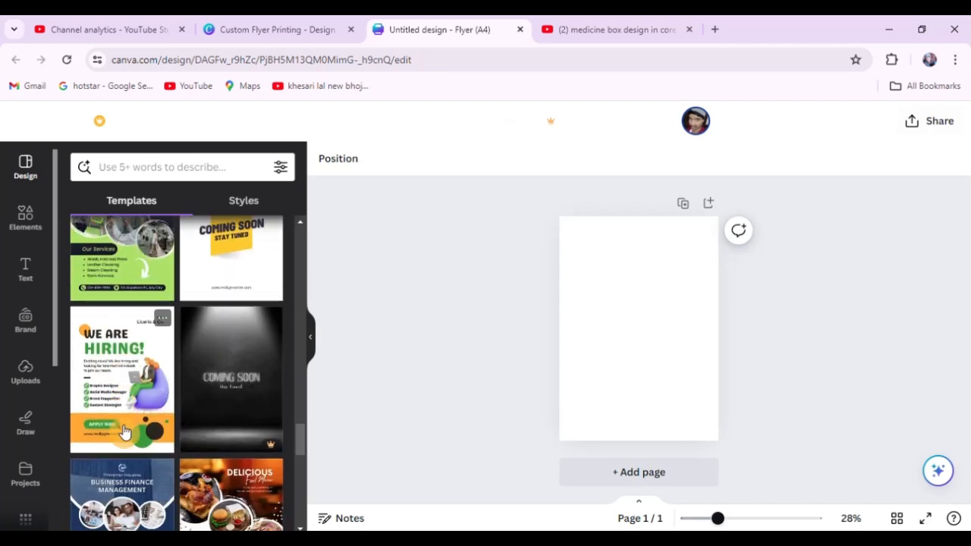
scroll(167, 448, down, 4)
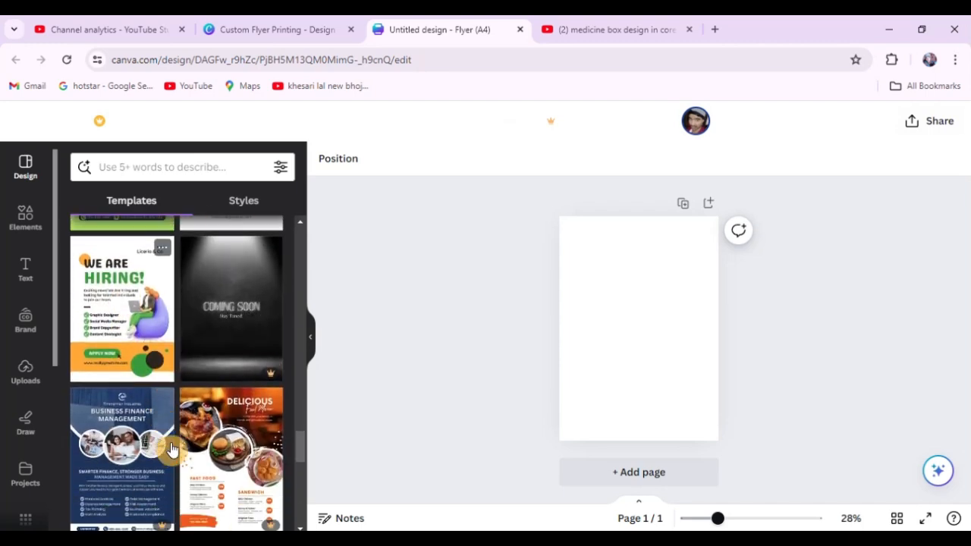
scroll(161, 390, down, 1)
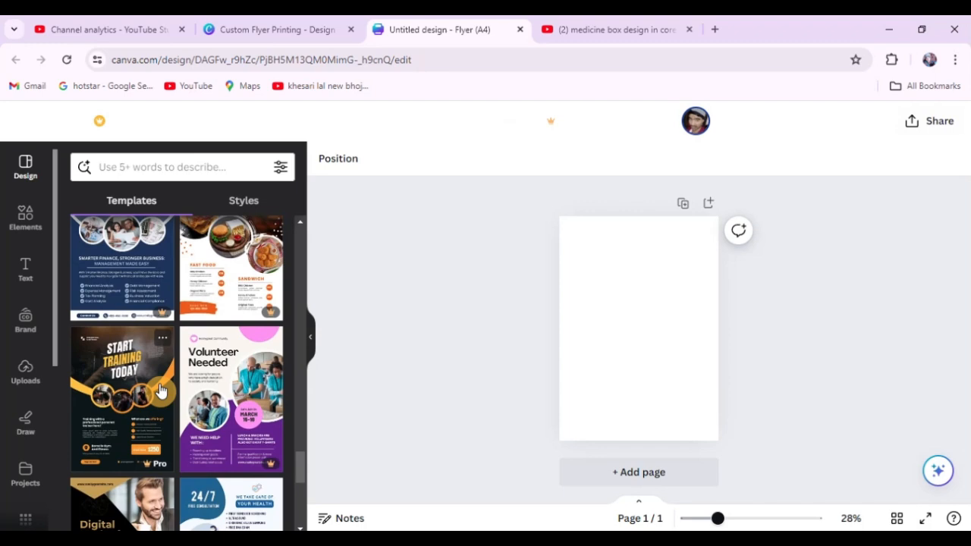
scroll(195, 424, down, 2)
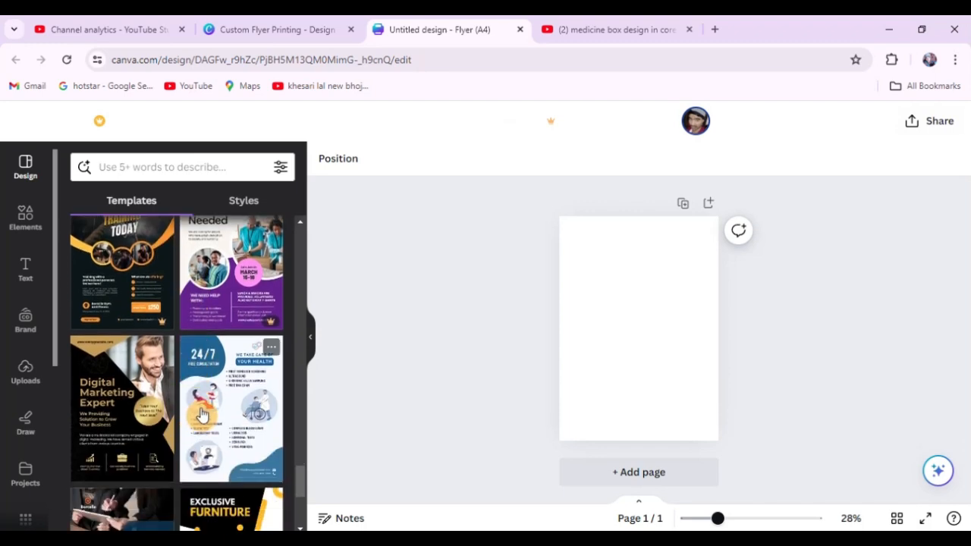
scroll(197, 412, up, 1)
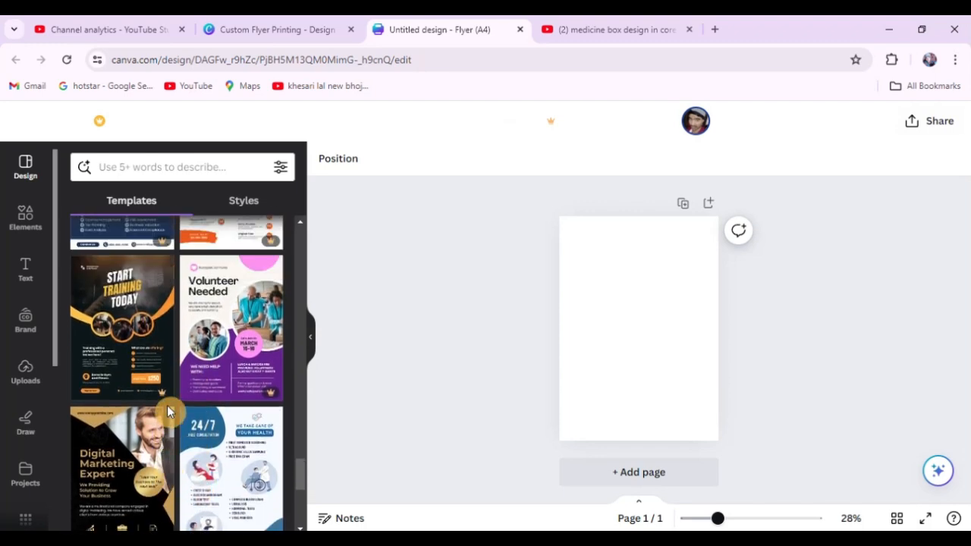
scroll(168, 405, down, 2)
scroll(173, 402, down, 2)
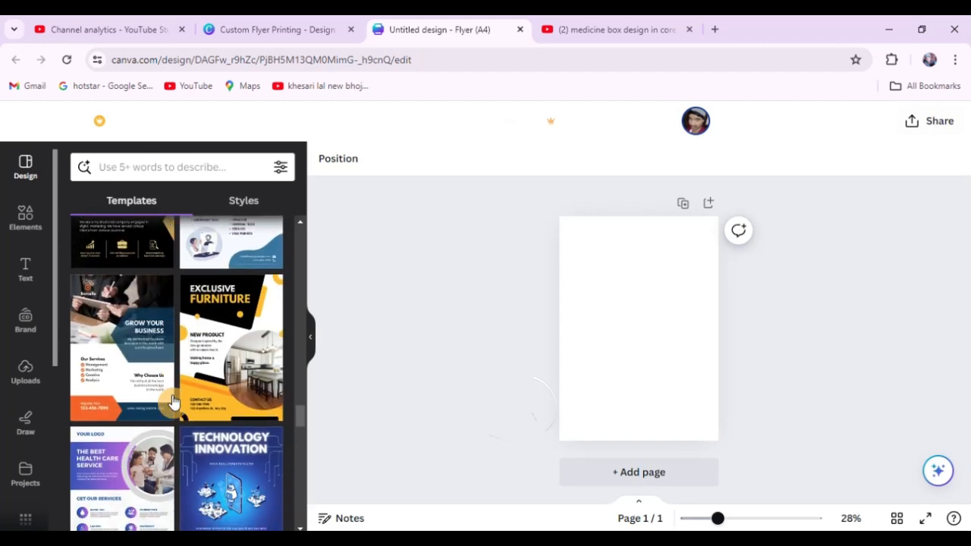
scroll(184, 413, down, 5)
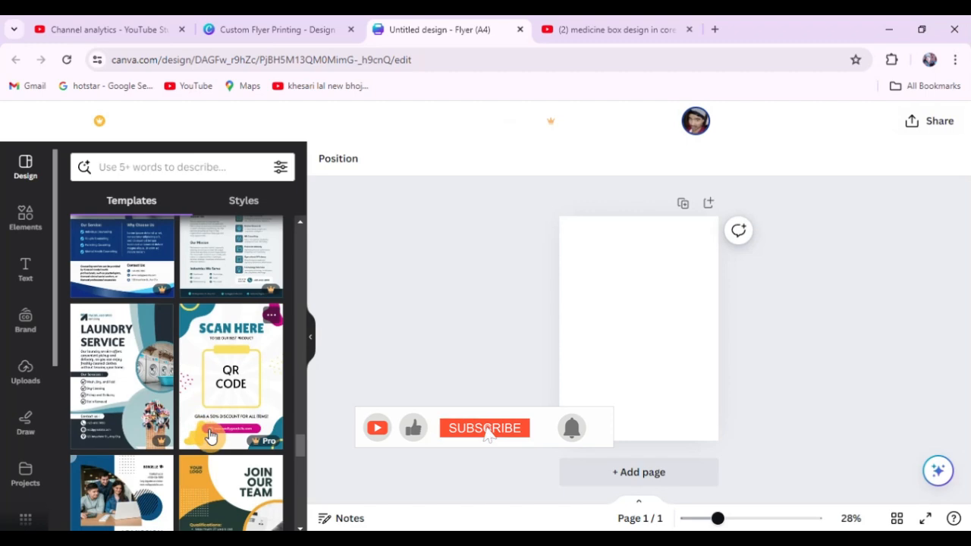
scroll(178, 418, down, 3)
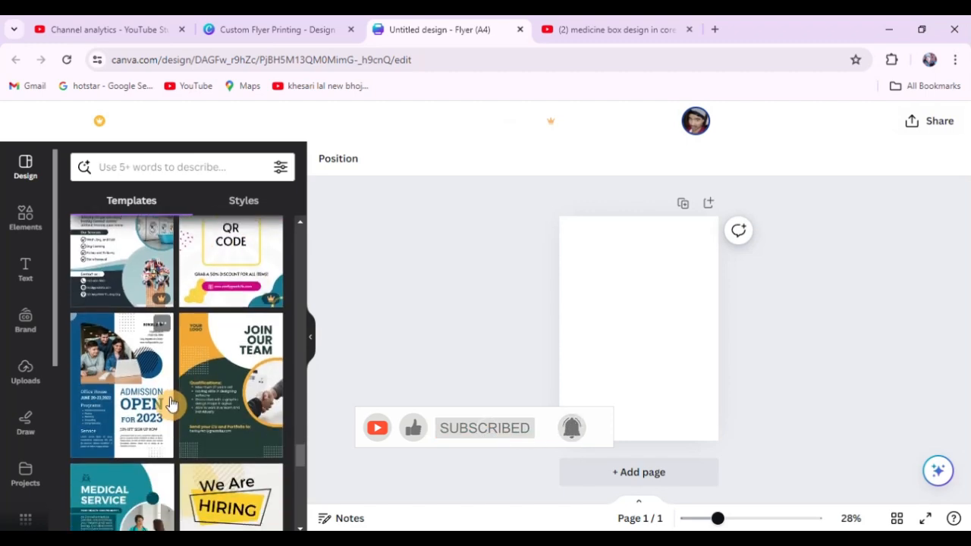
scroll(171, 402, down, 5)
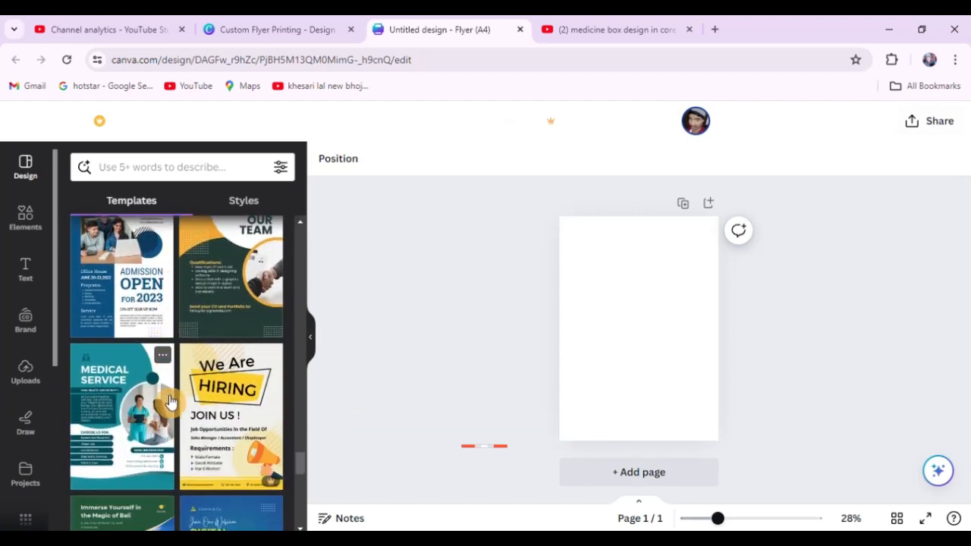
scroll(182, 402, down, 5)
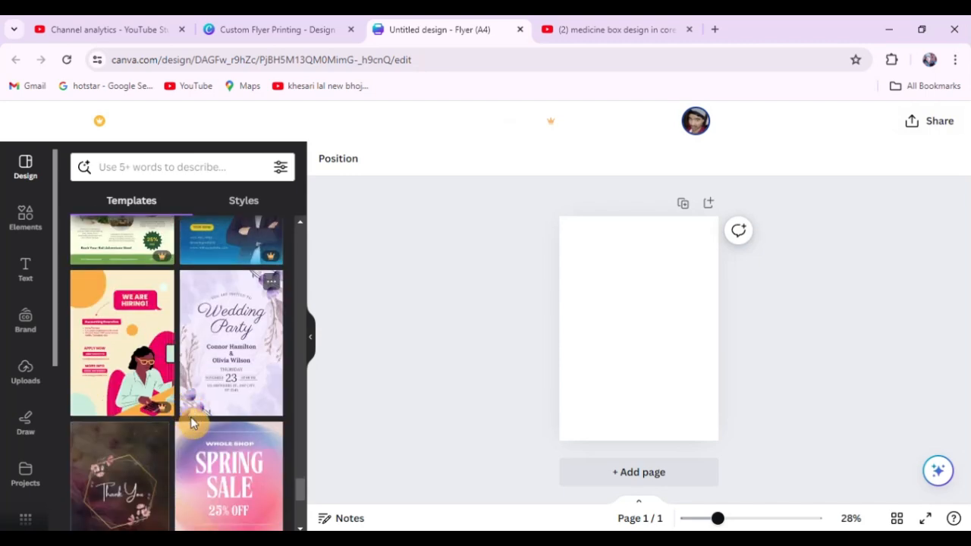
scroll(196, 387, down, 3)
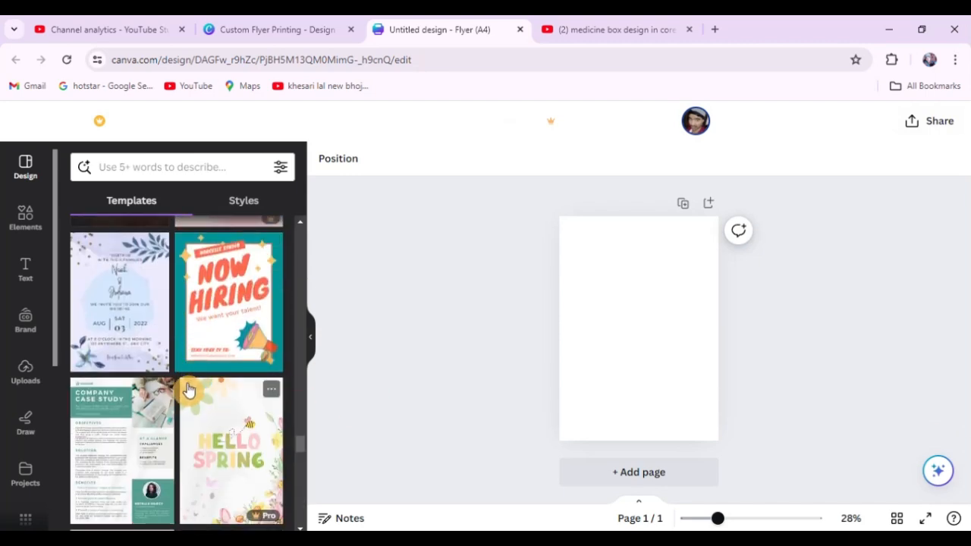
scroll(189, 389, down, 5)
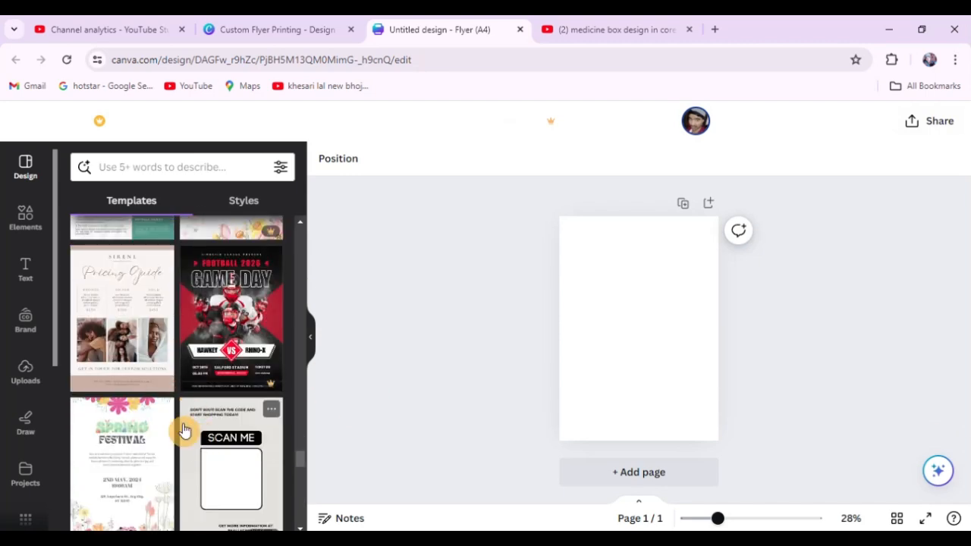
scroll(185, 428, down, 5)
scroll(186, 421, up, 5)
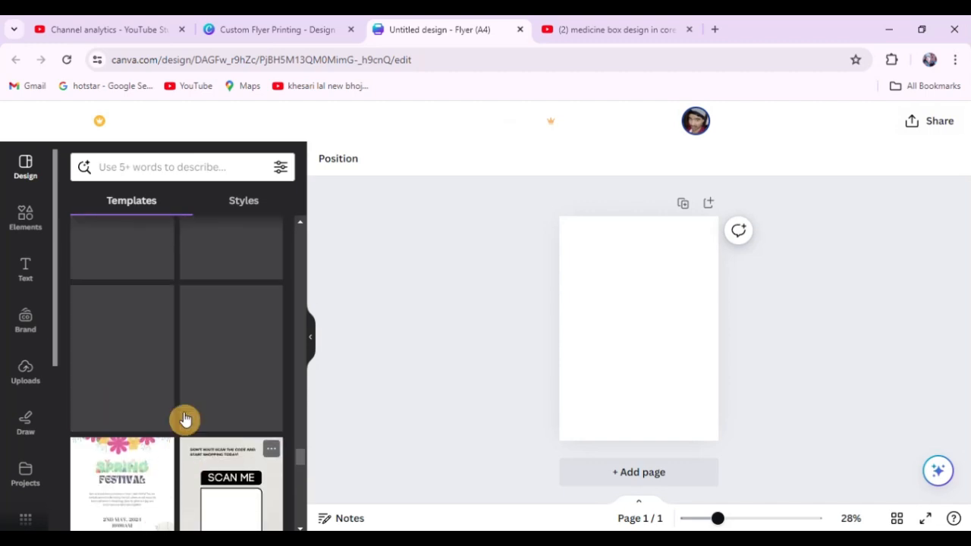
scroll(185, 420, up, 5)
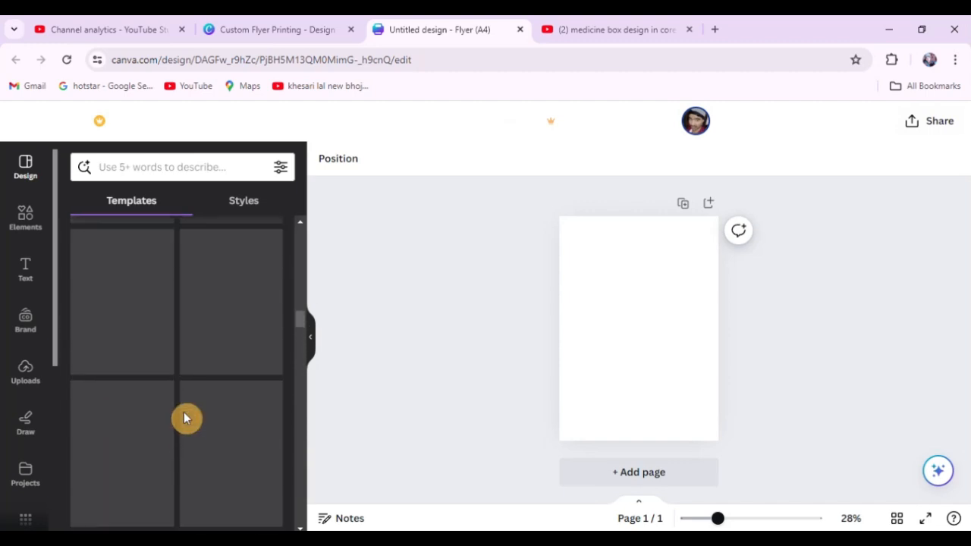
scroll(186, 418, up, 10)
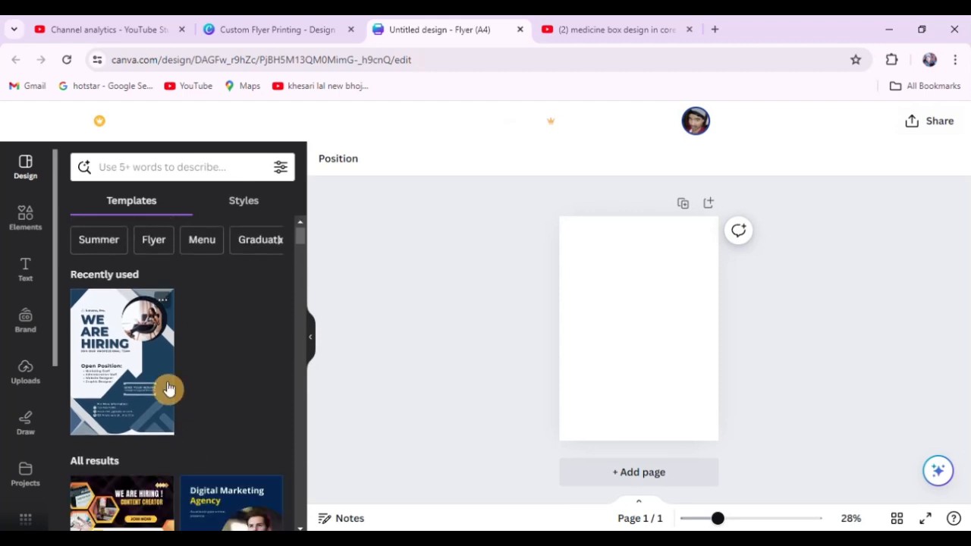
Apply the dark grey "We Are Hiring" Larana, Inc. template with the circular handshake photo to the blank flyer page.
scroll(169, 389, down, 2)
scroll(168, 388, up, 1)
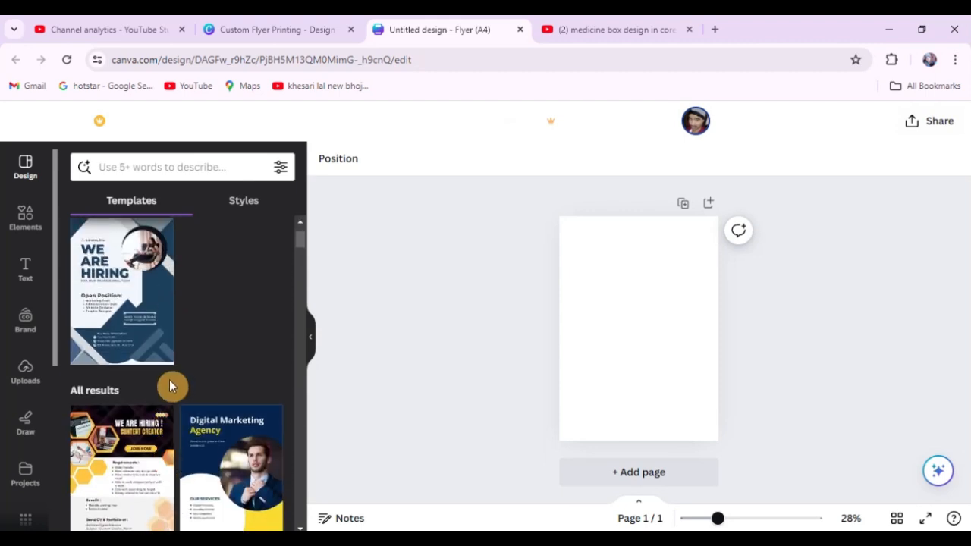
scroll(169, 387, down, 2)
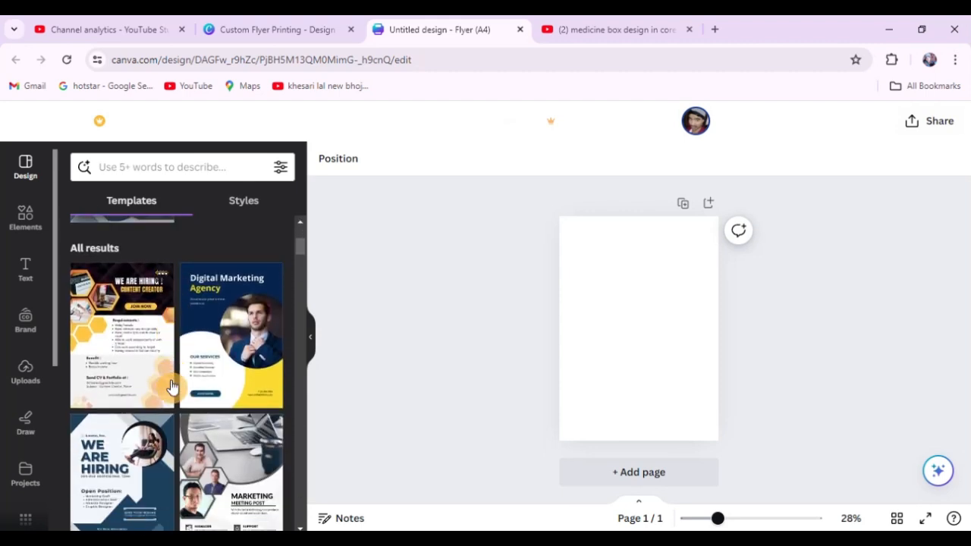
scroll(130, 369, down, 5)
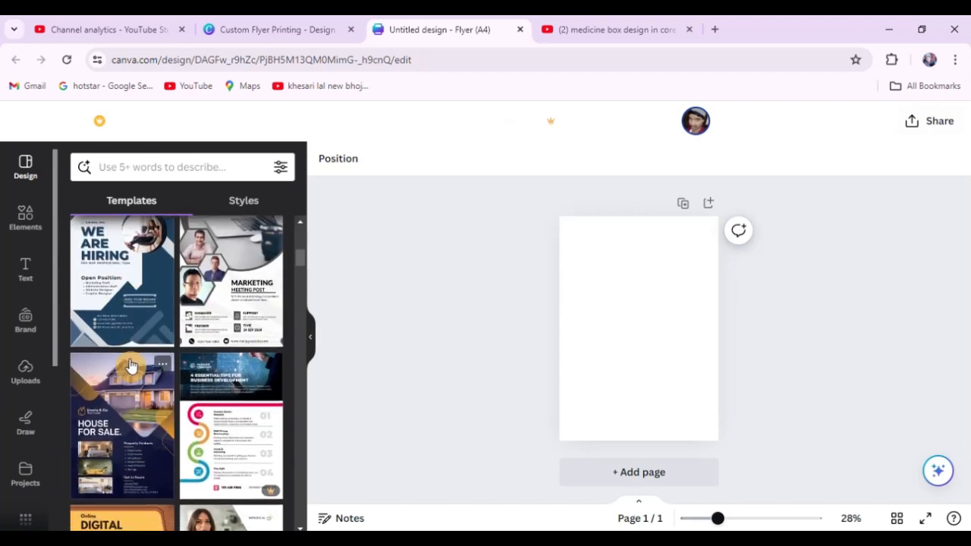
scroll(129, 364, down, 5)
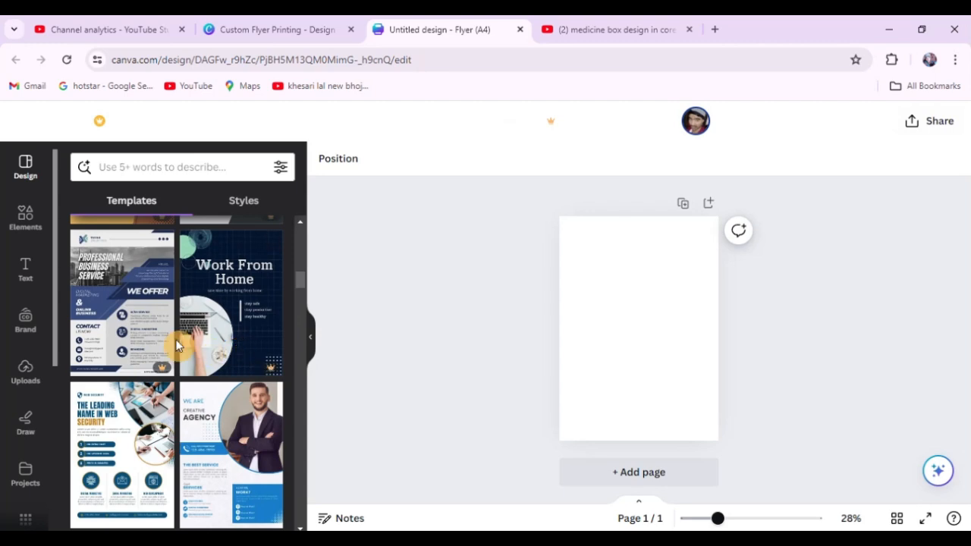
scroll(177, 346, down, 1)
scroll(177, 346, down, 5)
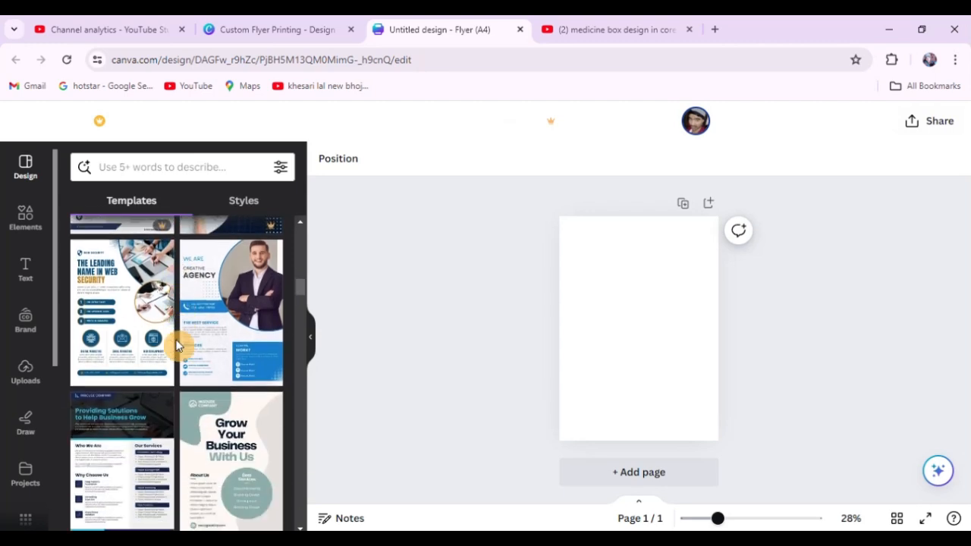
scroll(176, 345, down, 2)
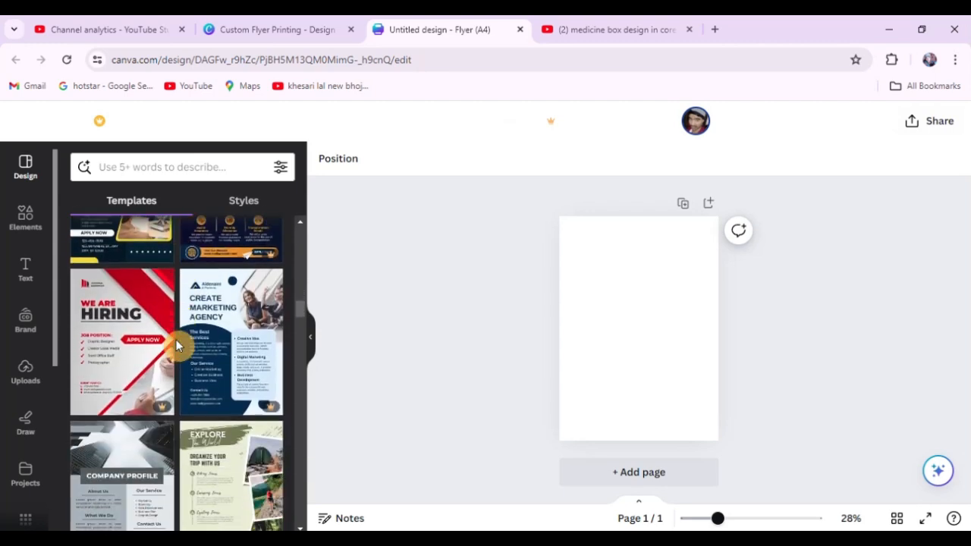
scroll(176, 345, down, 2)
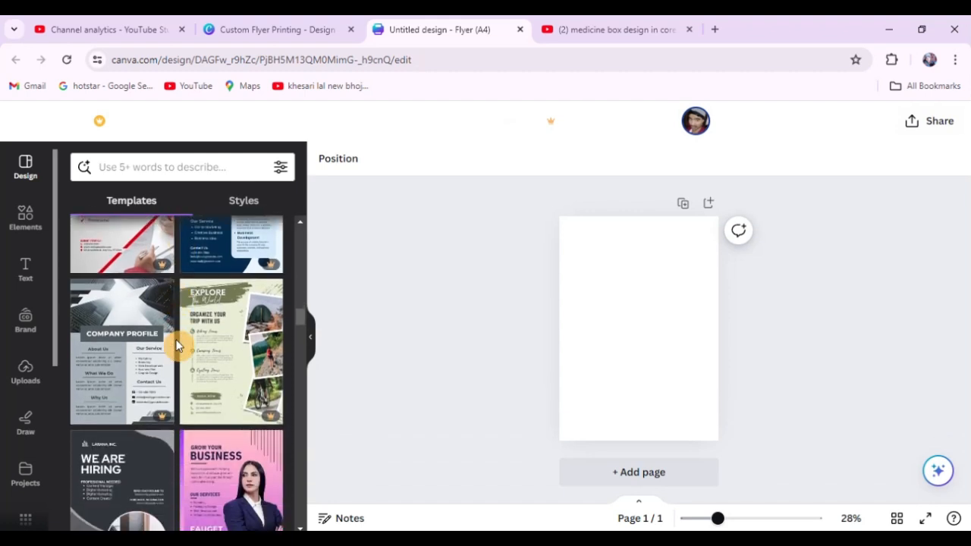
scroll(176, 345, down, 2)
click(97, 399)
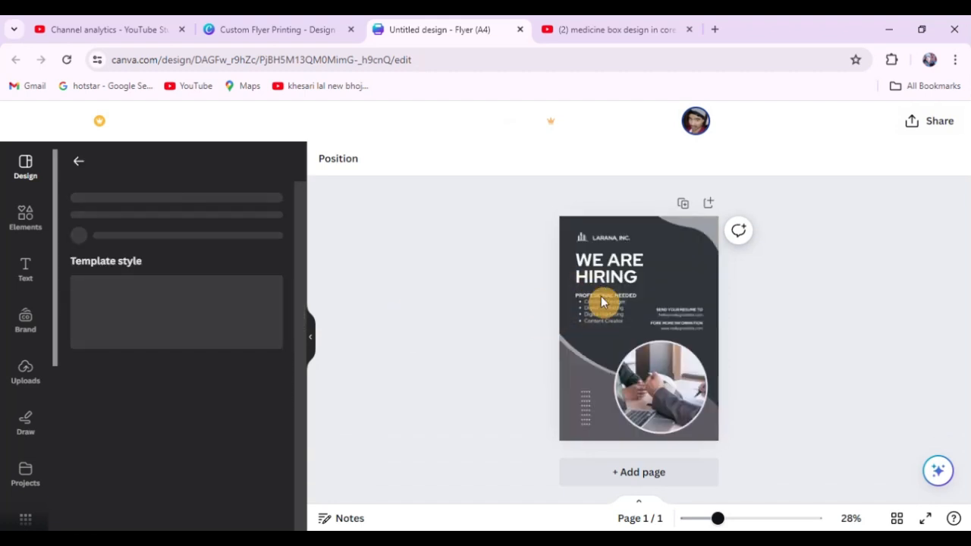
click(698, 302)
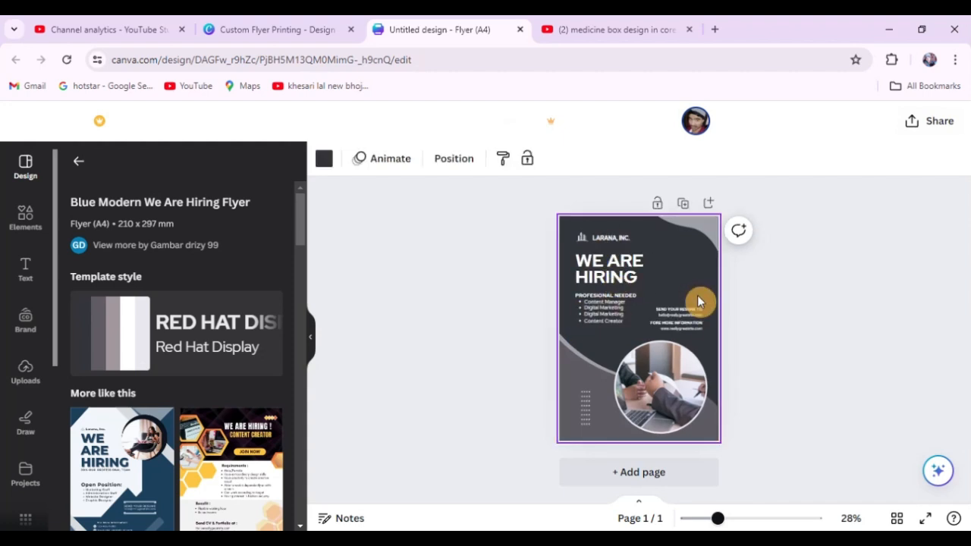
click(804, 335)
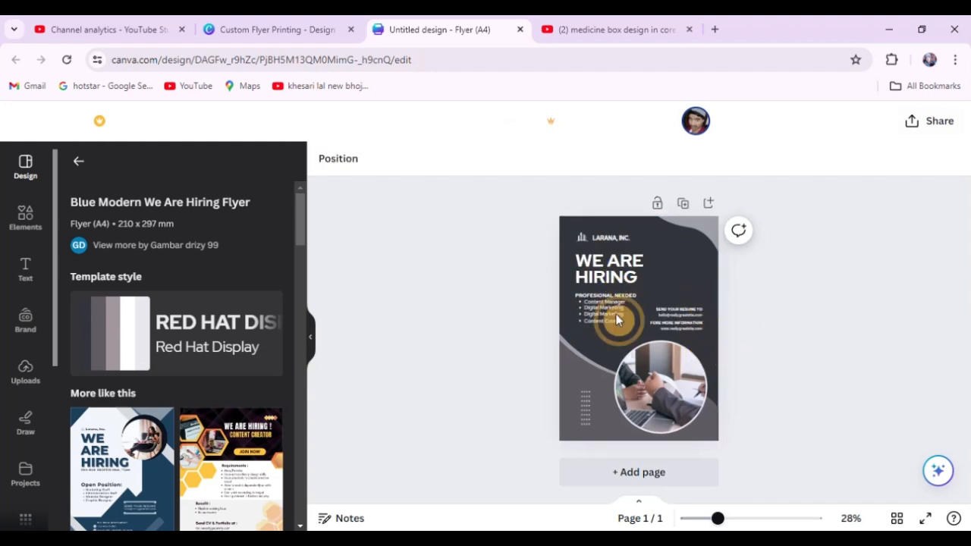
Insert the recently used square speech bubble shape from the elements onto the flyer.
click(26, 219)
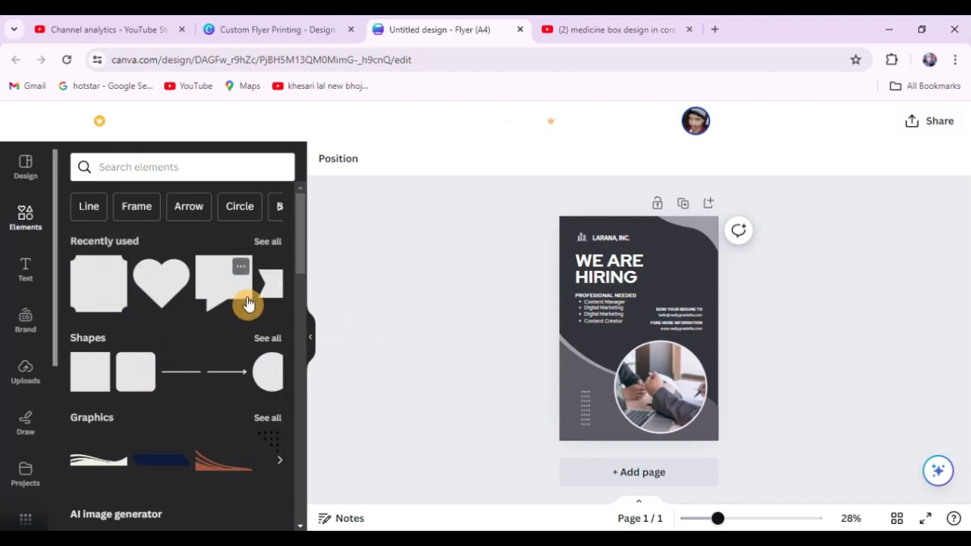
click(216, 288)
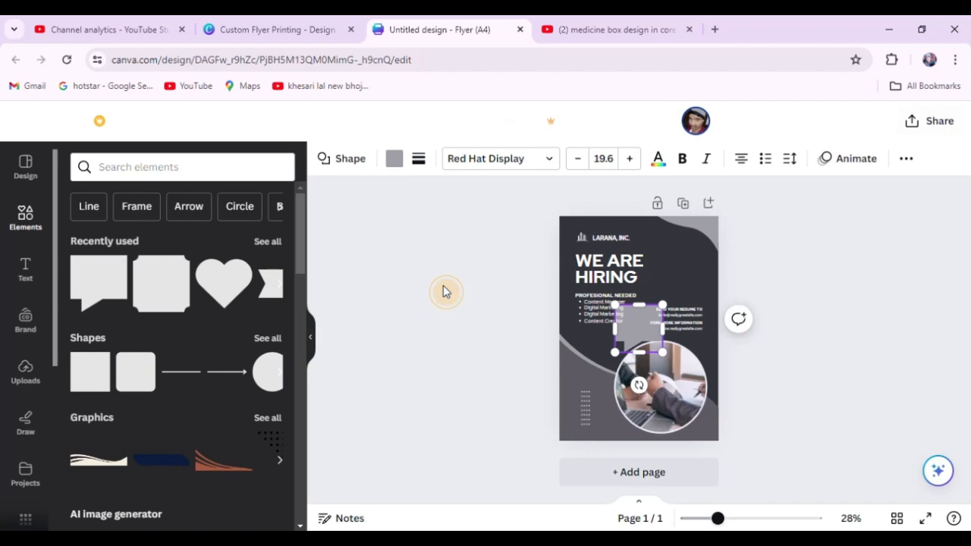
Move the speech bubble shape below the job list on the flyer's lower left and enlarge it.
click(658, 329)
click(638, 319)
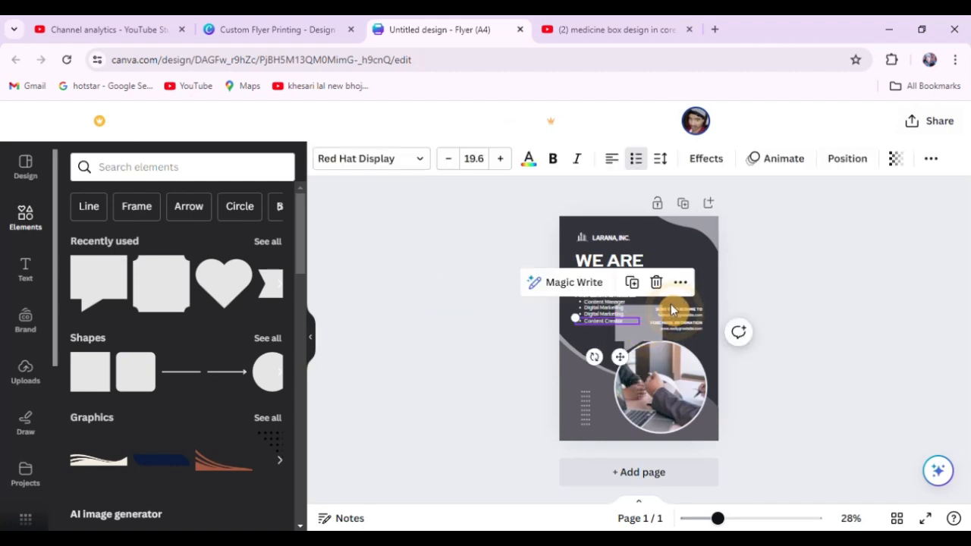
click(646, 343)
drag(645, 344, 599, 360)
drag(671, 283, 645, 357)
Move the circular handshake photo beside the headline and shift the speech bubble into its former place at the flyer's lower right.
click(689, 384)
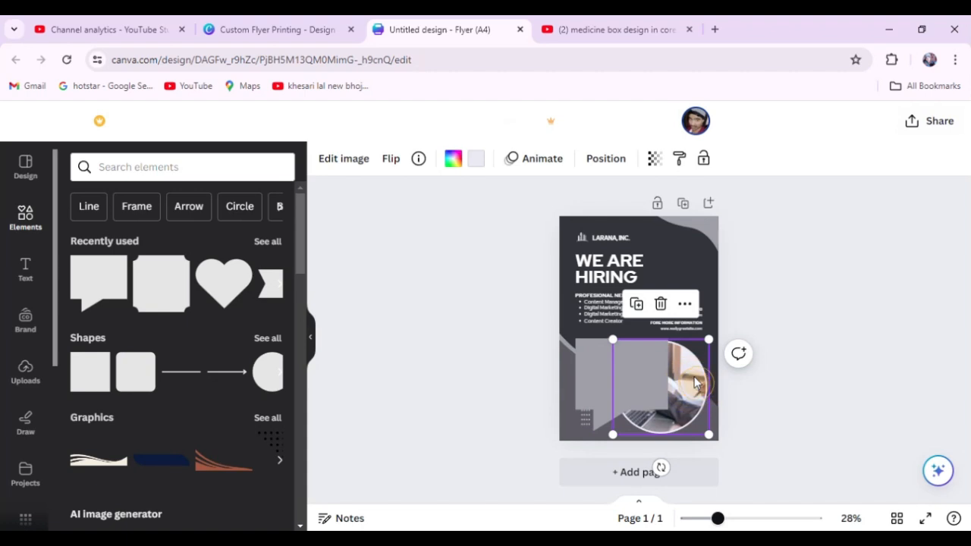
drag(697, 383, 703, 276)
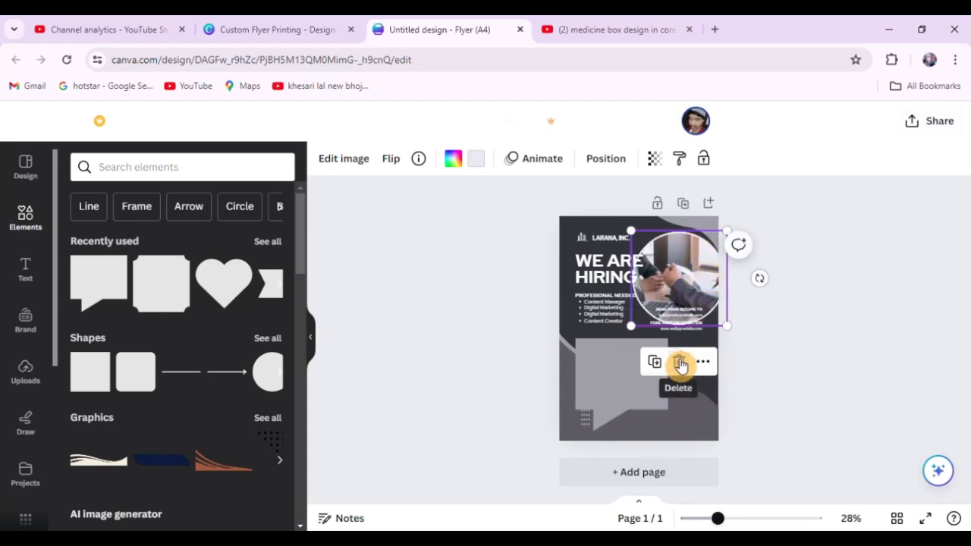
click(801, 327)
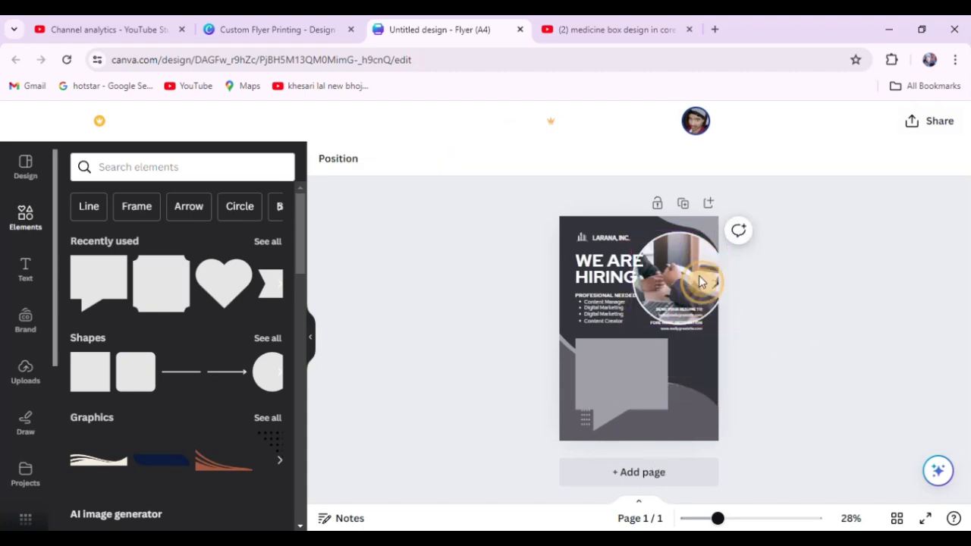
drag(635, 389, 677, 383)
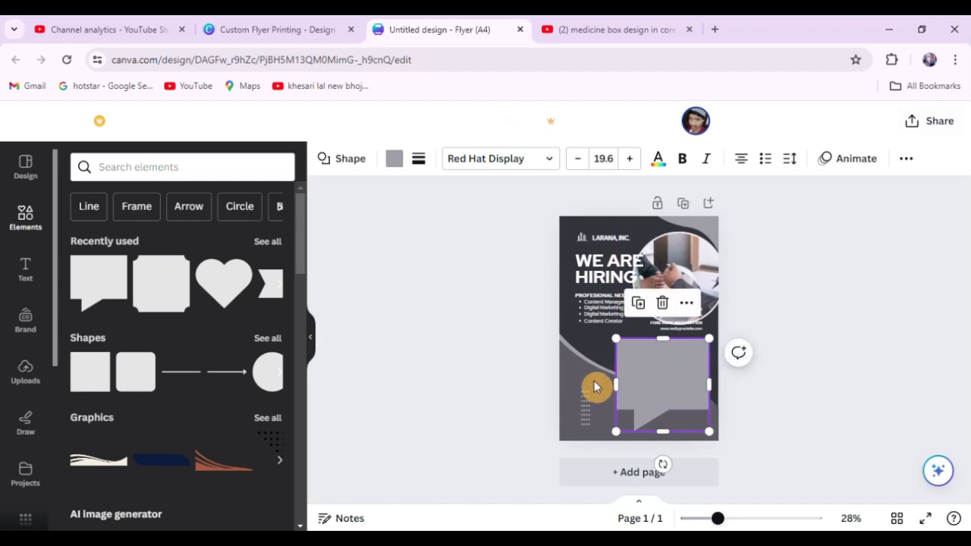
drag(596, 386, 565, 399)
key(ctrl+z)
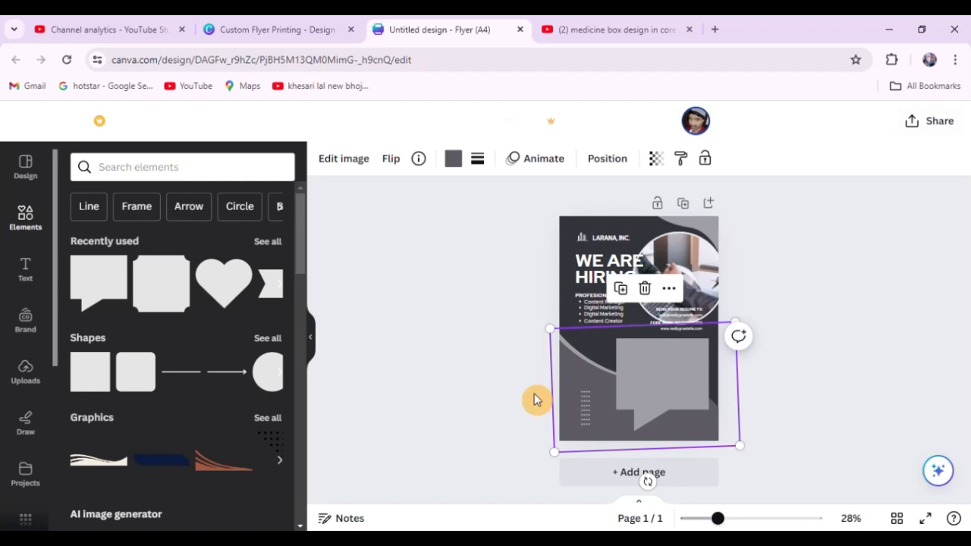
click(446, 285)
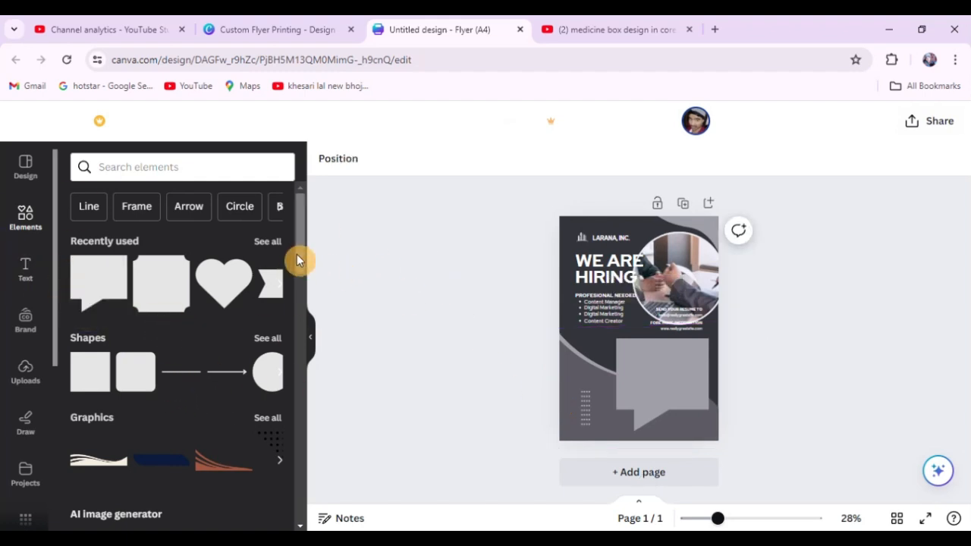
Insert the ribbon banner shape from the recently used elements and enlarge it across the flyer's lower part, over the speech bubble's tail.
click(266, 241)
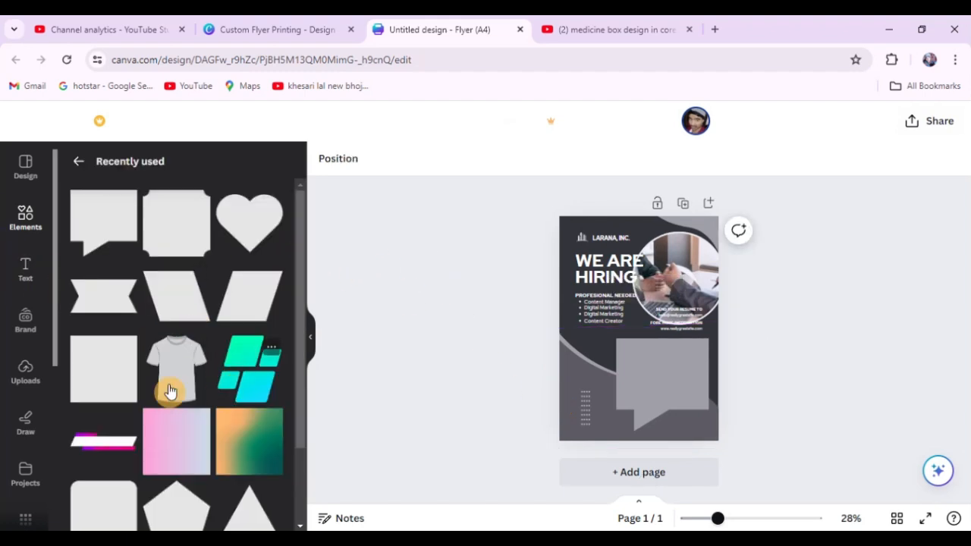
scroll(169, 392, down, 2)
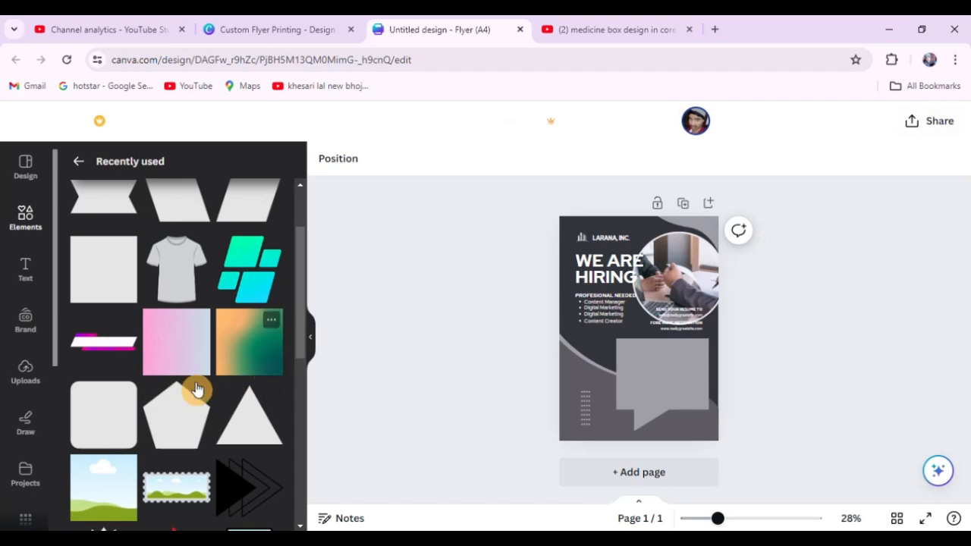
scroll(193, 394, down, 5)
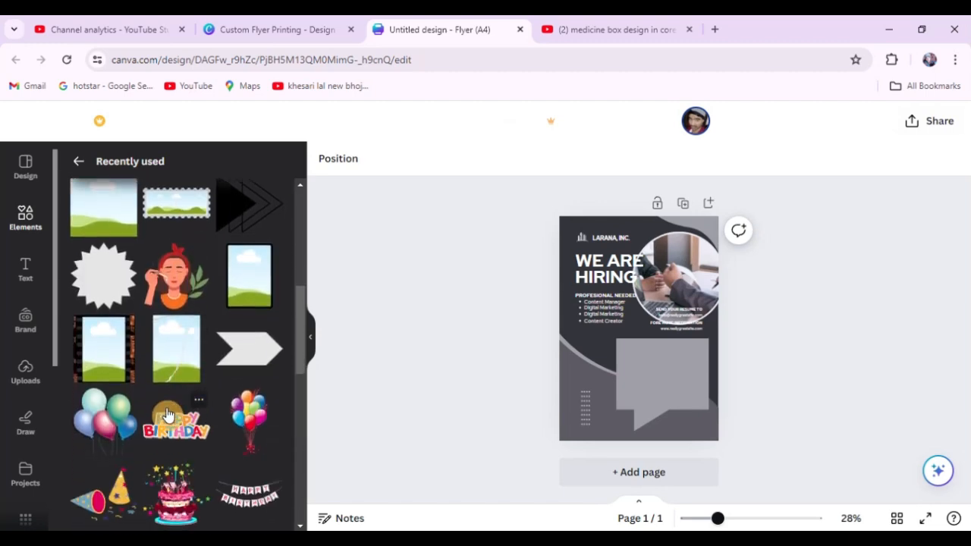
scroll(168, 415, down, 5)
scroll(167, 413, down, 5)
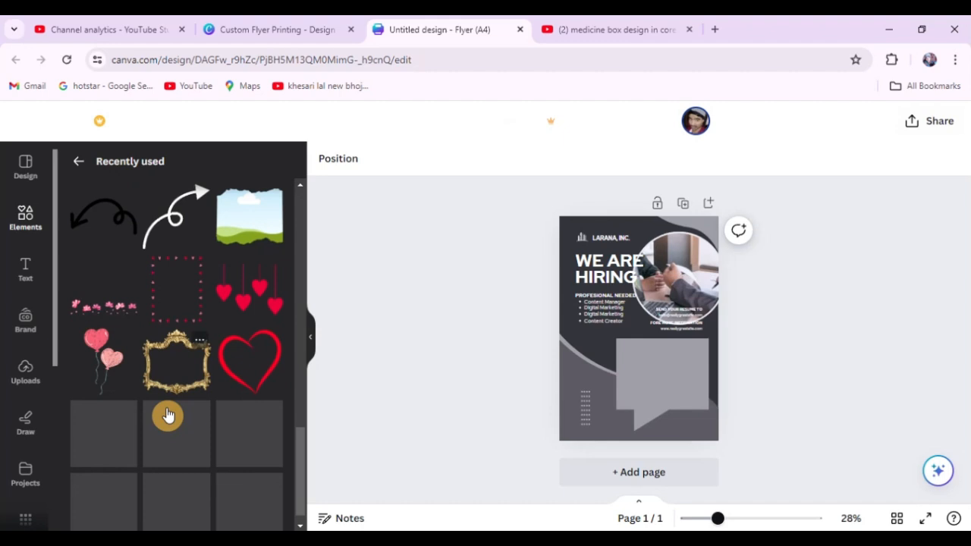
scroll(168, 414, up, 15)
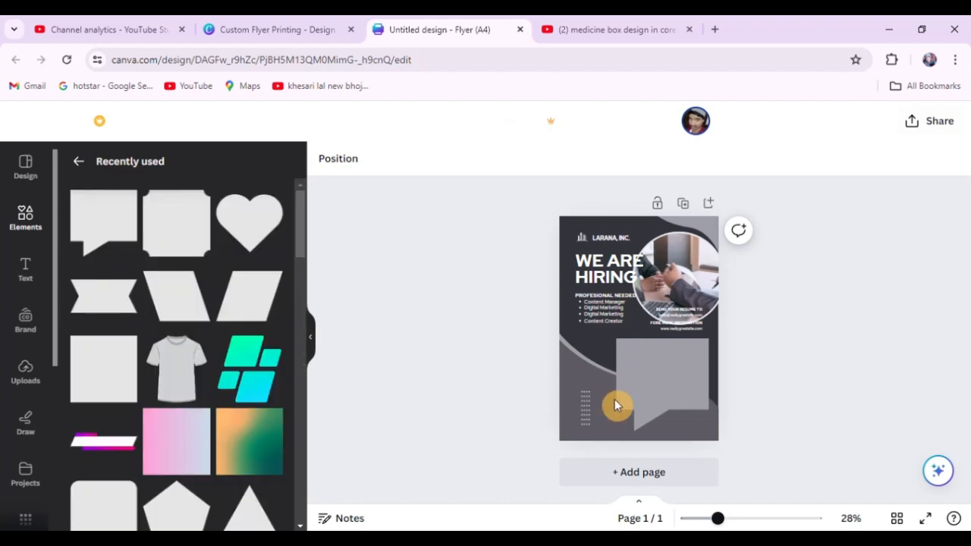
click(96, 297)
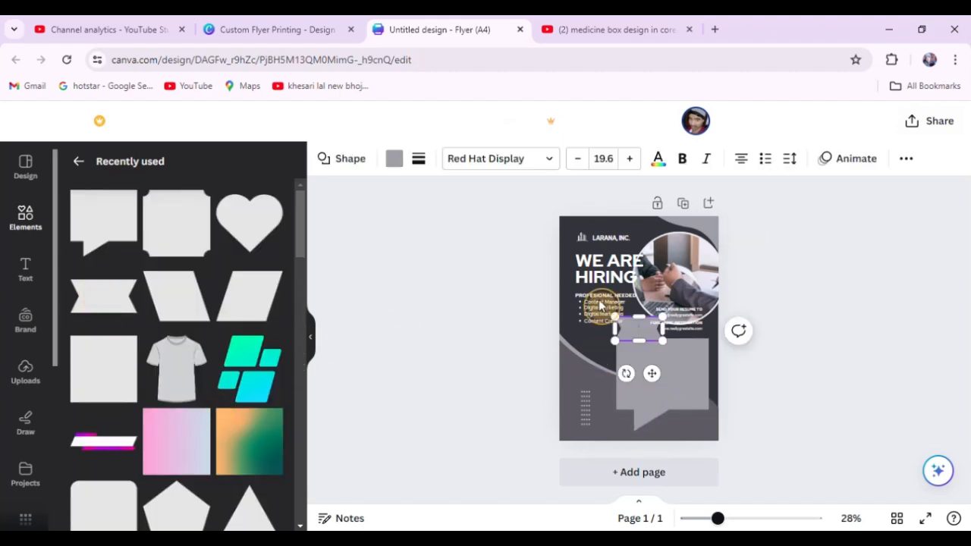
drag(638, 329, 618, 375)
drag(680, 375, 675, 423)
key(Delete)
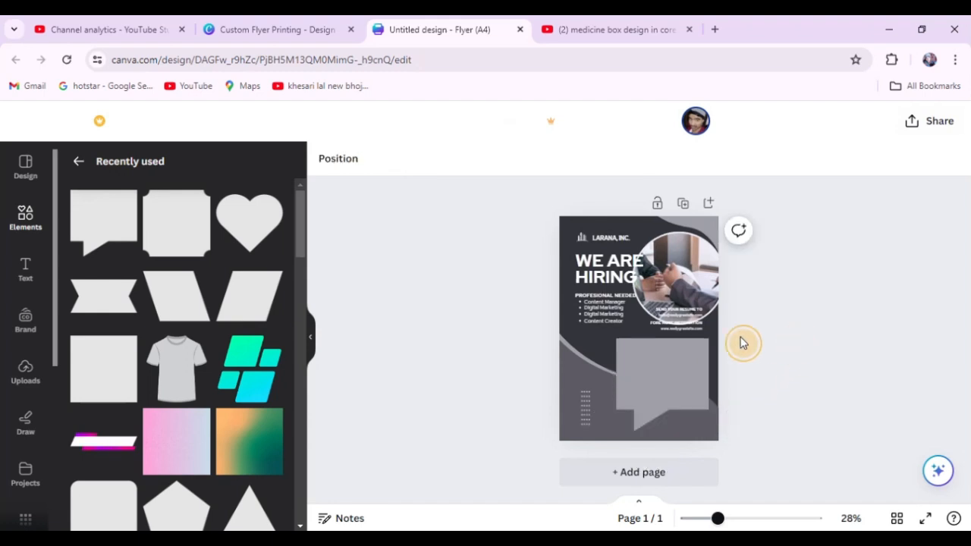
key(ctrl+z)
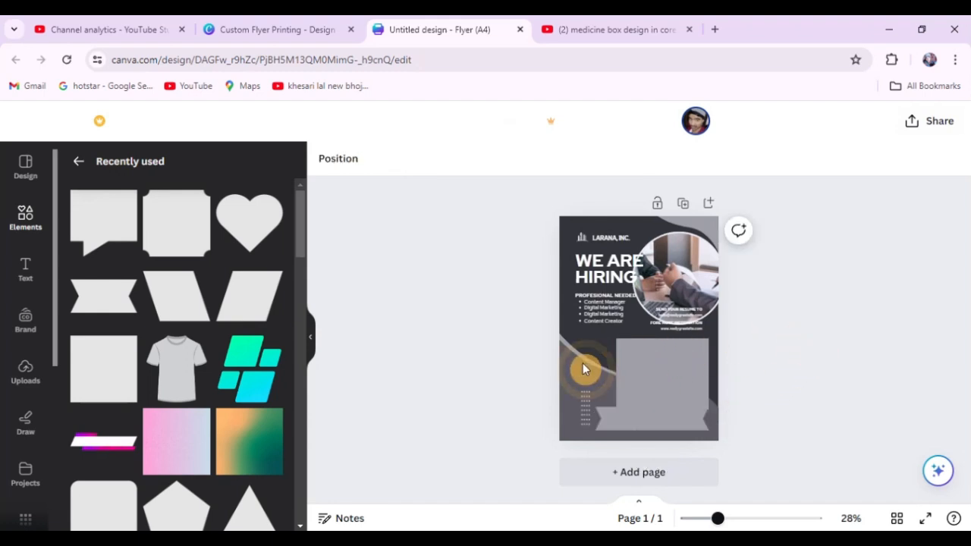
Remove the dark grey wave from the lower part of the flyer.
drag(582, 369, 546, 399)
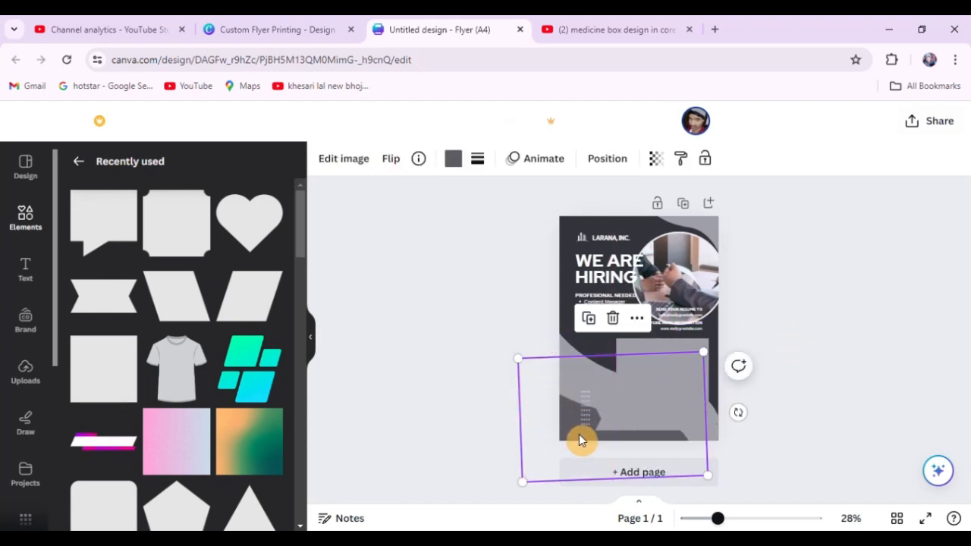
drag(580, 440, 471, 327)
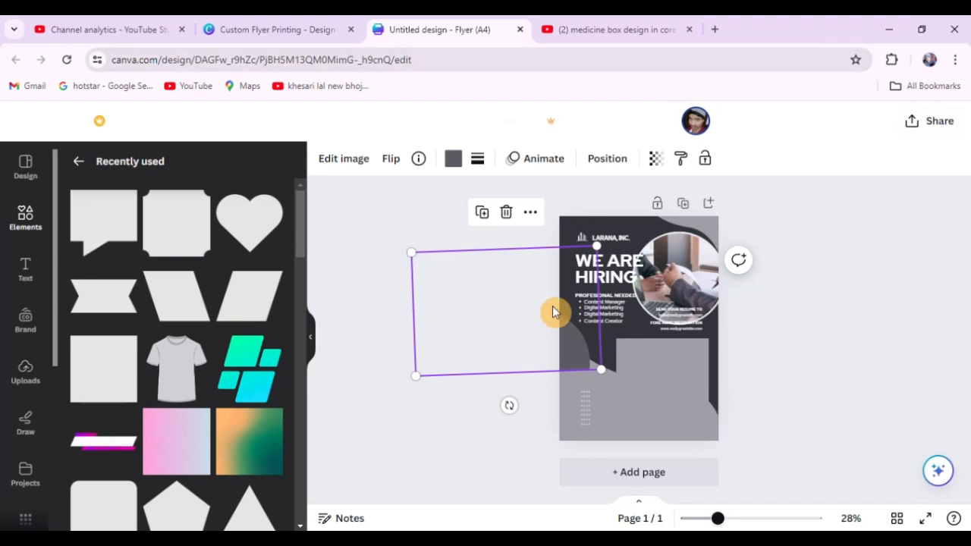
click(586, 346)
click(561, 358)
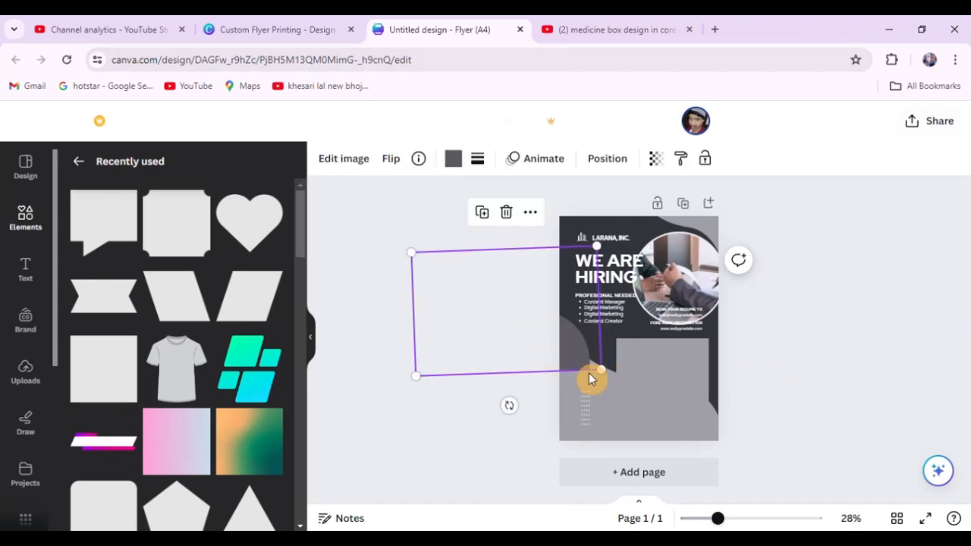
click(718, 376)
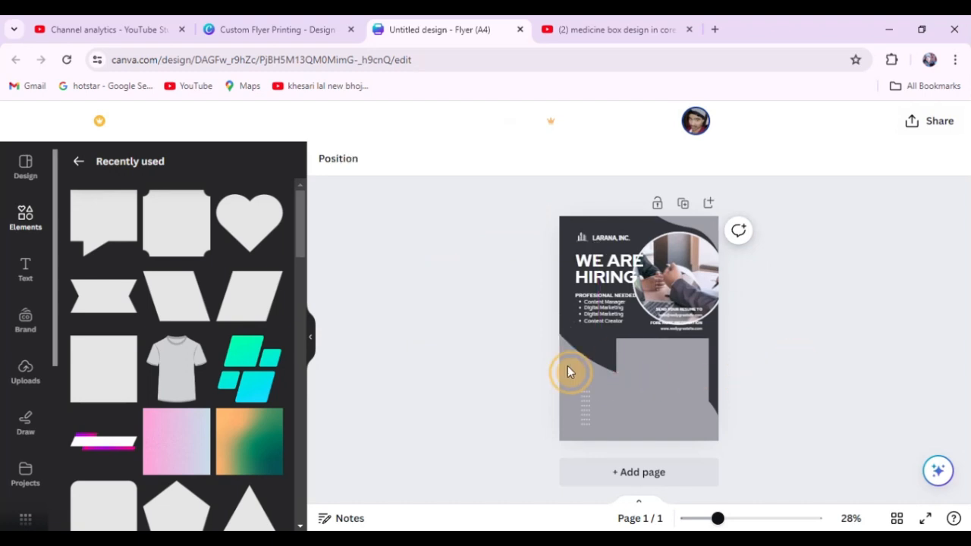
Rotate the light grey wave upright and move it to the flyer's upper left edge.
drag(596, 363, 559, 342)
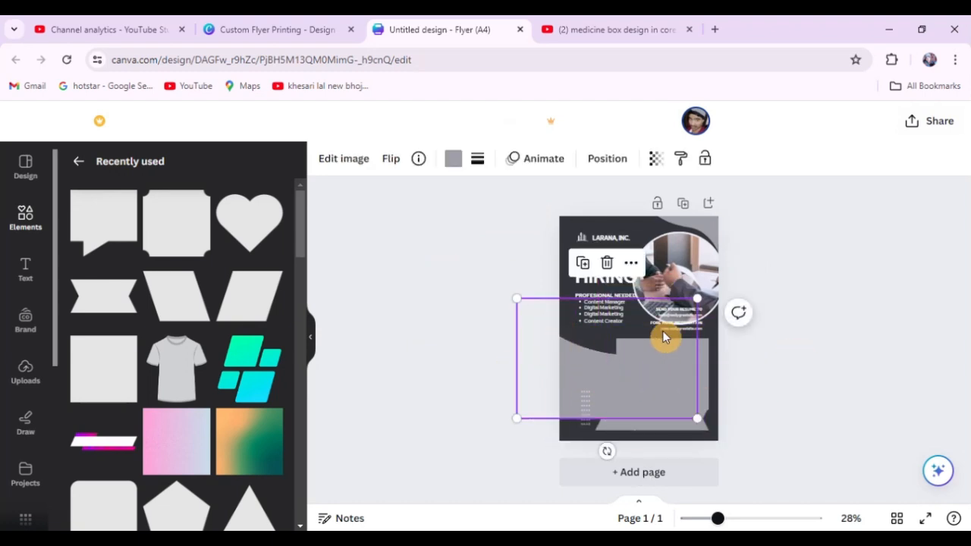
drag(606, 452, 501, 379)
drag(570, 357, 526, 252)
click(746, 288)
Move the light grey curve from the upper right corner to the flyer's lower right corner and rotate it to fit.
drag(702, 220, 724, 421)
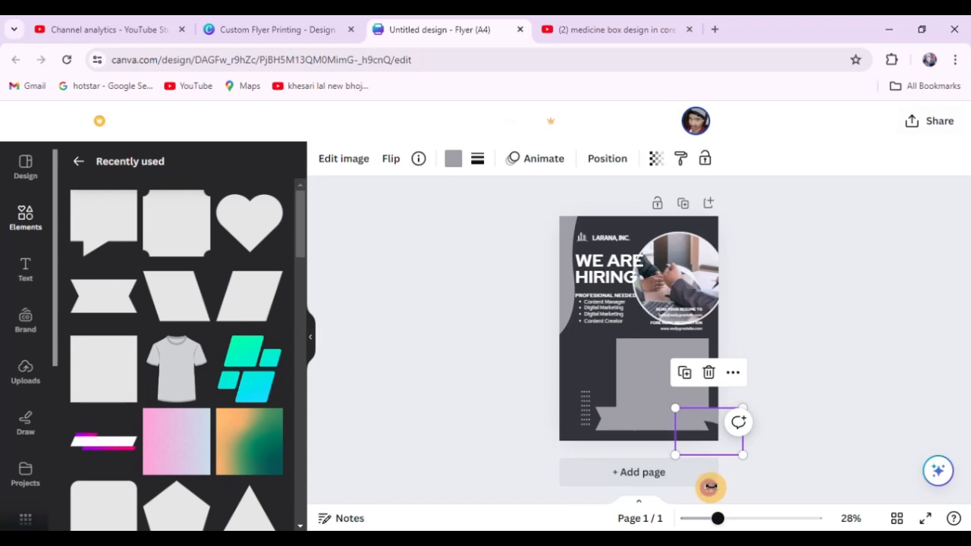
drag(705, 486, 652, 431)
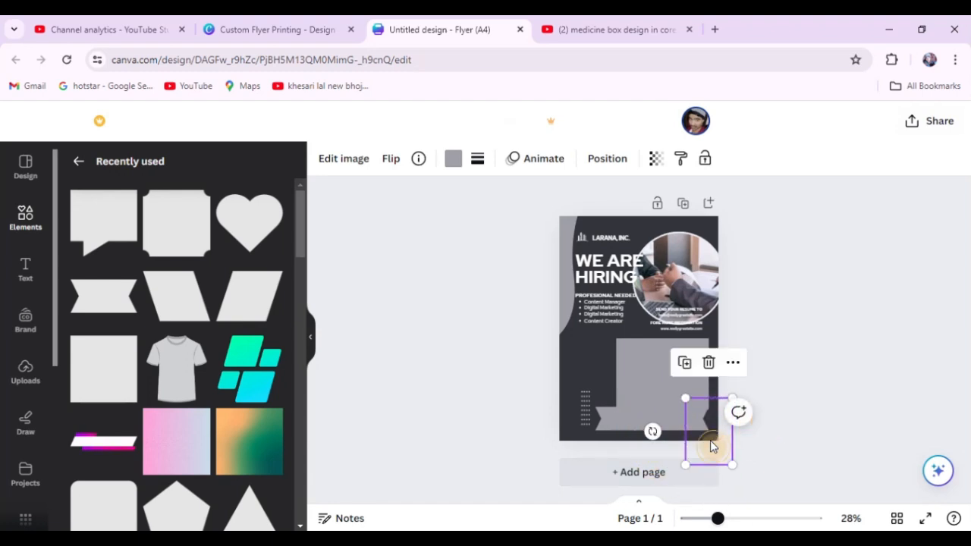
drag(711, 447, 698, 418)
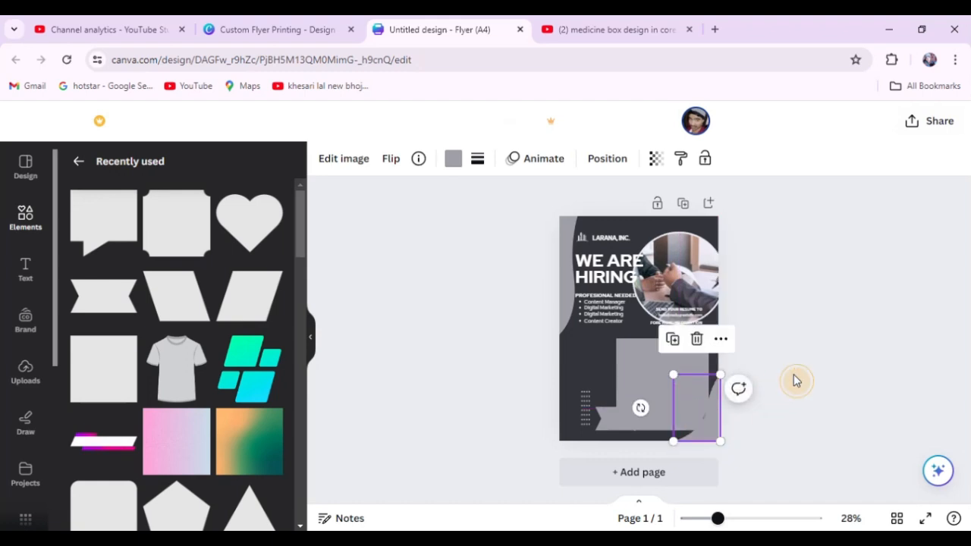
Lower the ribbon banner to the flyer's bottom edge and move the speech bubble up and slightly left above it.
click(613, 410)
click(607, 418)
mouse_move(607, 418)
mouse_down()
mouse_move(575, 364)
mouse_move(605, 429)
mouse_up()
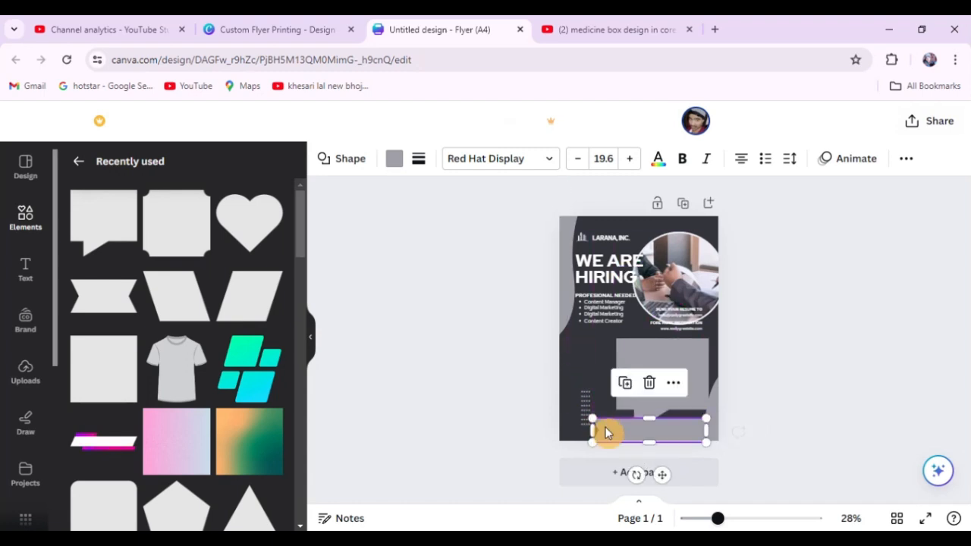
click(766, 362)
drag(680, 375, 667, 357)
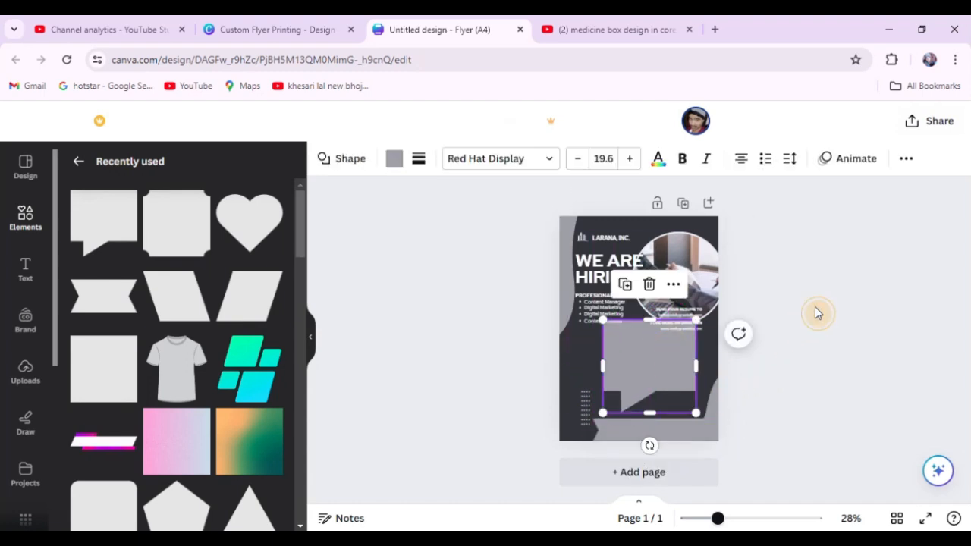
Look through the recently used shapes, frames and graphics for further flyer elements.
click(817, 312)
scroll(232, 405, down, 4)
scroll(232, 407, up, 4)
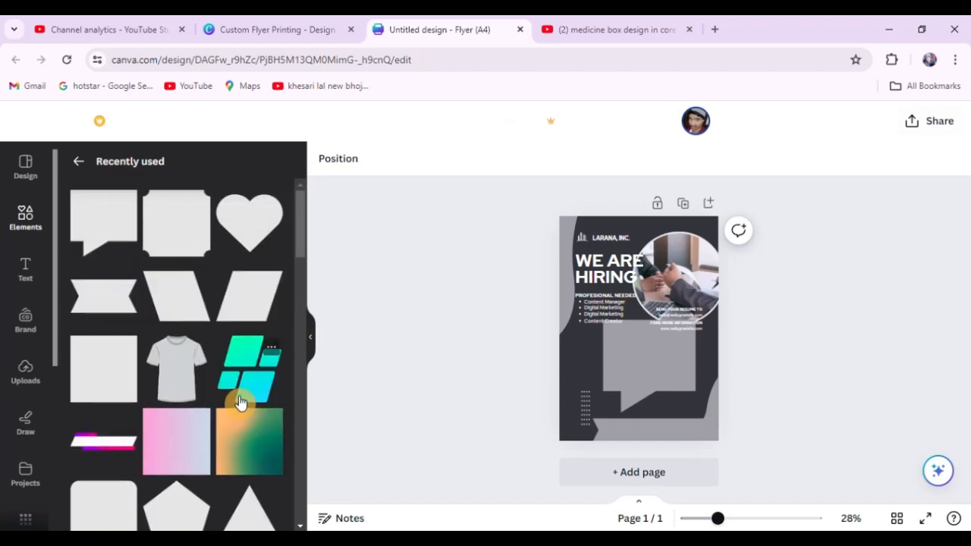
scroll(243, 401, down, 3)
scroll(239, 403, down, 2)
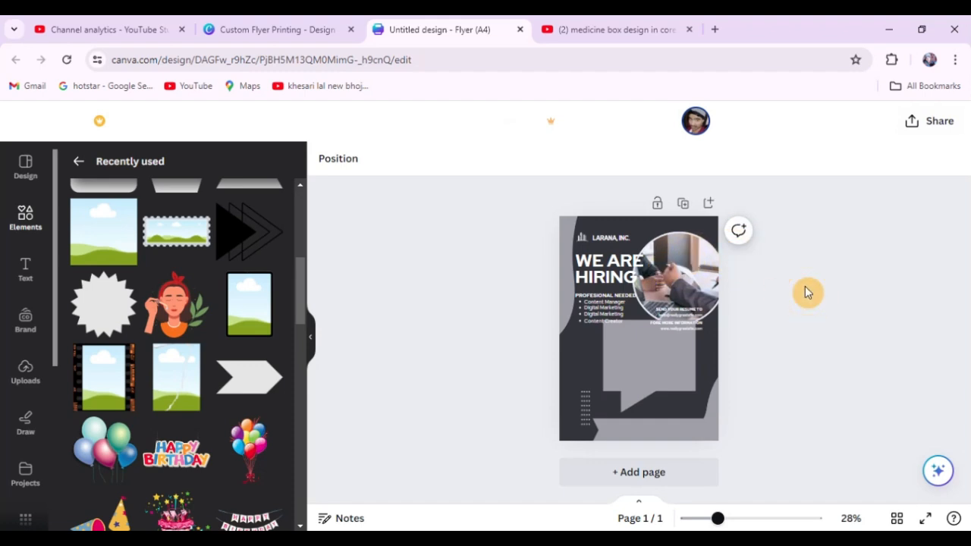
key(ctrl+t)
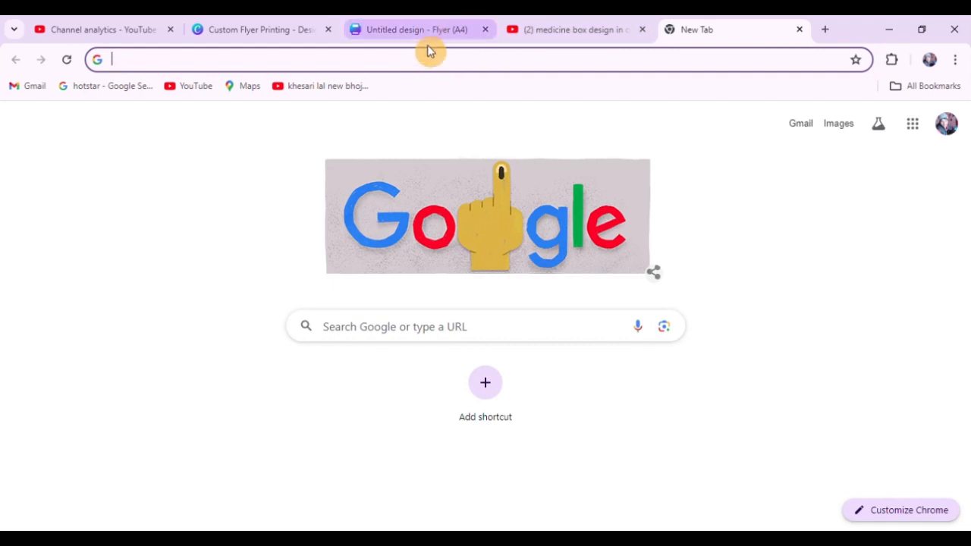
click(423, 23)
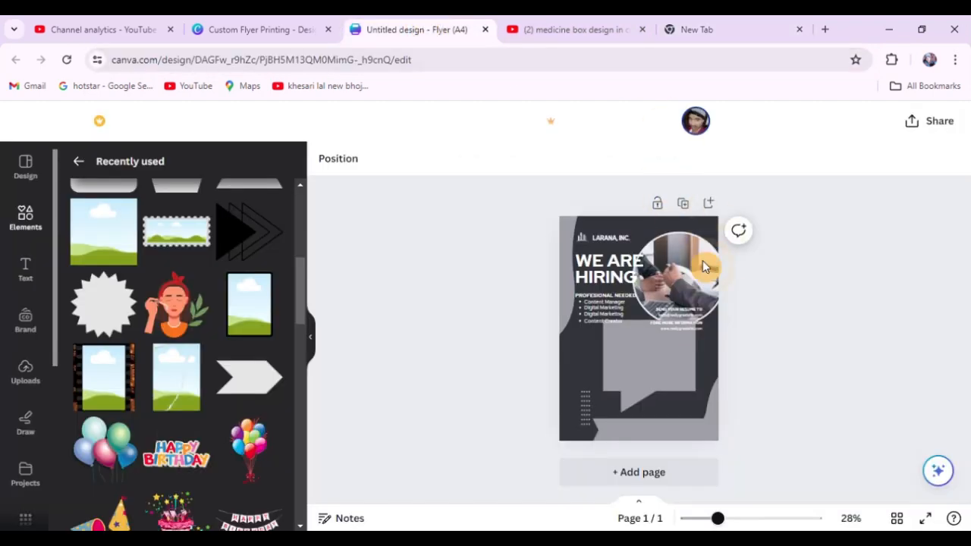
Swap the two elements' places, putting the speech bubble beside the headline and the circular photo above the bottom ribbon.
click(642, 377)
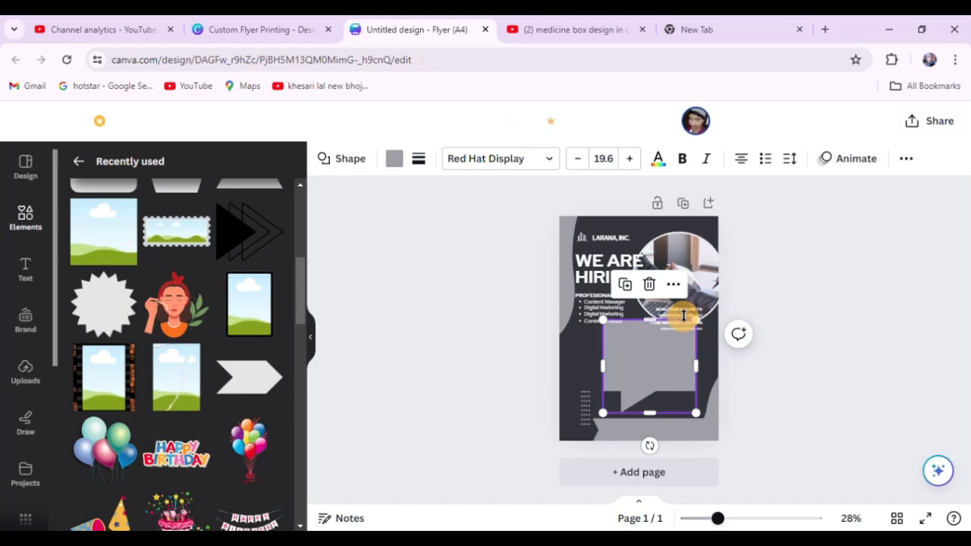
click(793, 266)
drag(669, 274, 639, 252)
click(792, 330)
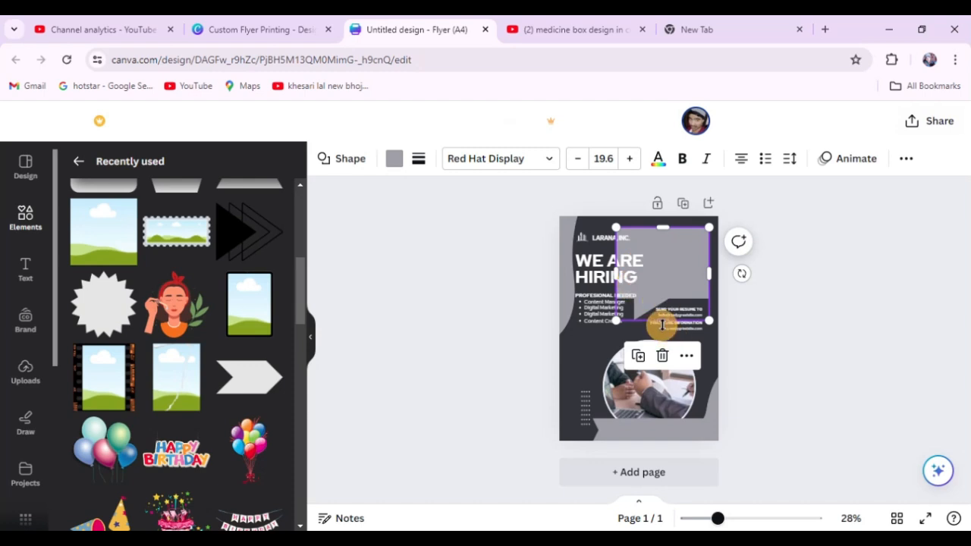
mouse_move(661, 321)
mouse_down()
mouse_move(661, 298)
mouse_move(666, 318)
mouse_up()
click(786, 298)
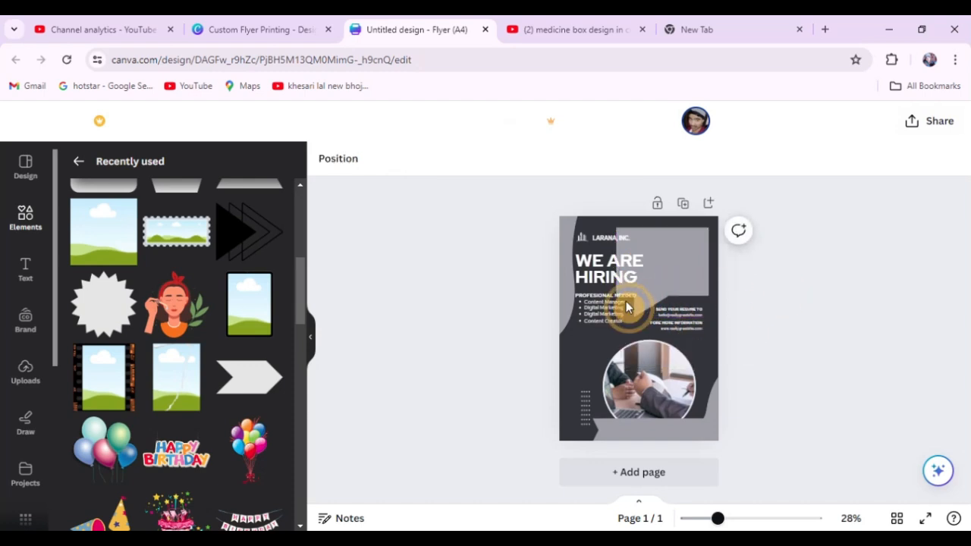
drag(597, 315, 589, 337)
key(ctrl+z)
click(522, 289)
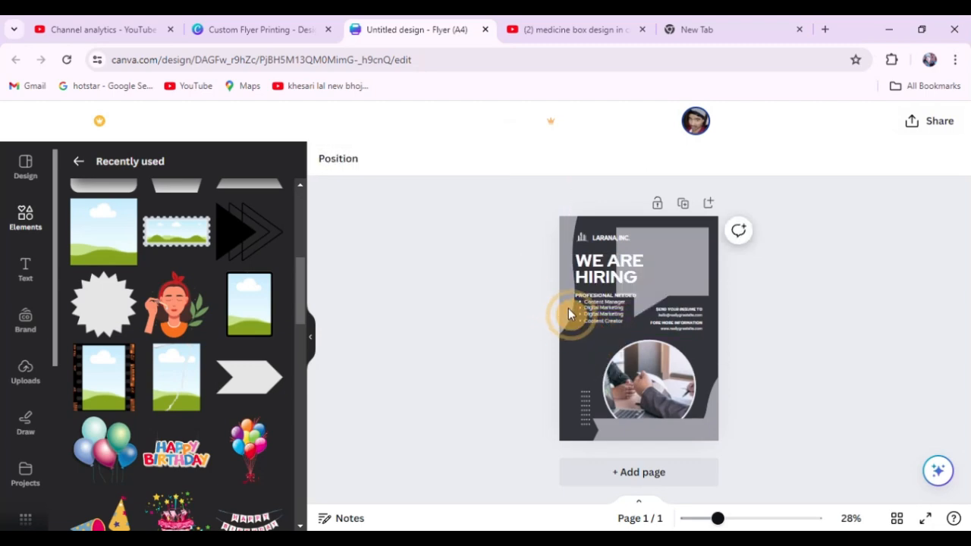
Group the PROFESIONAL NEEDED heading with its bullet list and move it down beside the circular photo.
scroll(570, 315, up, 5)
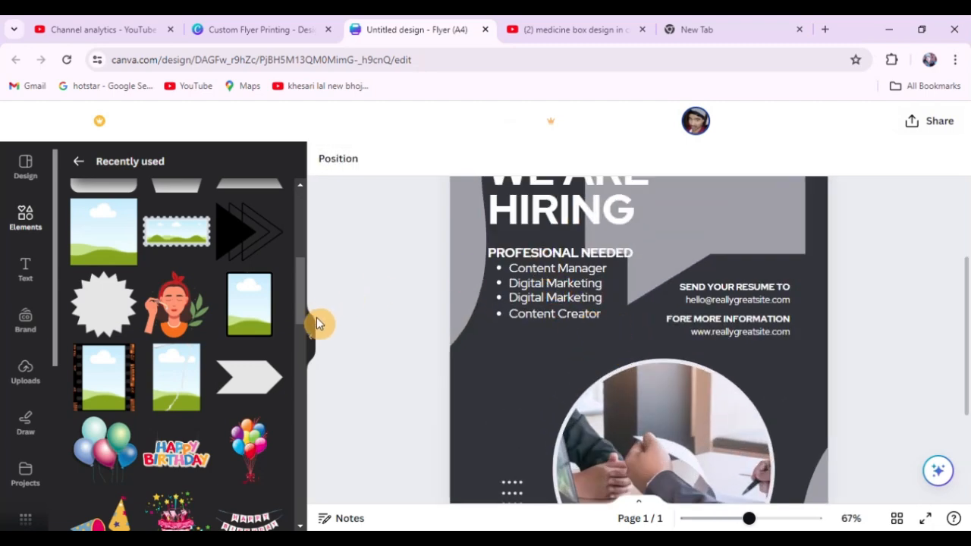
click(312, 331)
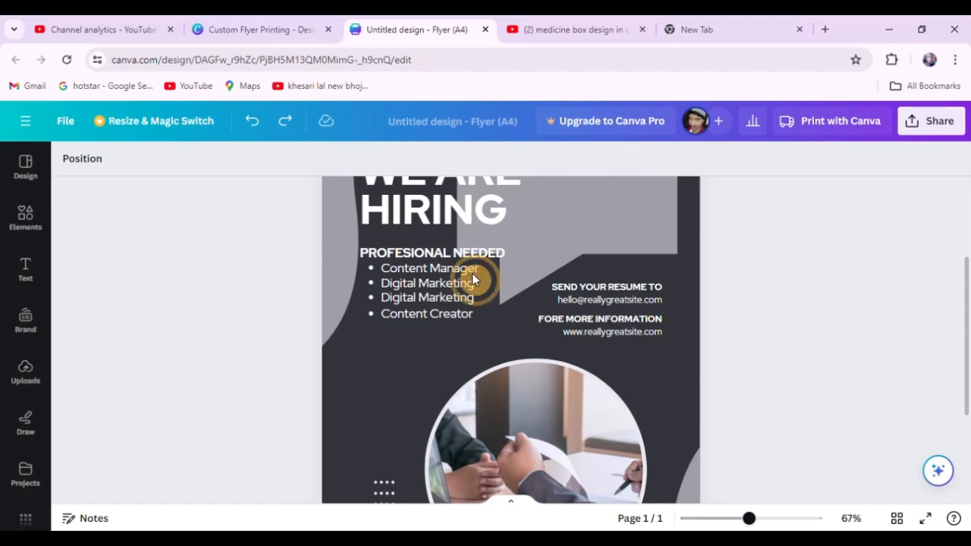
click(421, 256)
shift+click(416, 281)
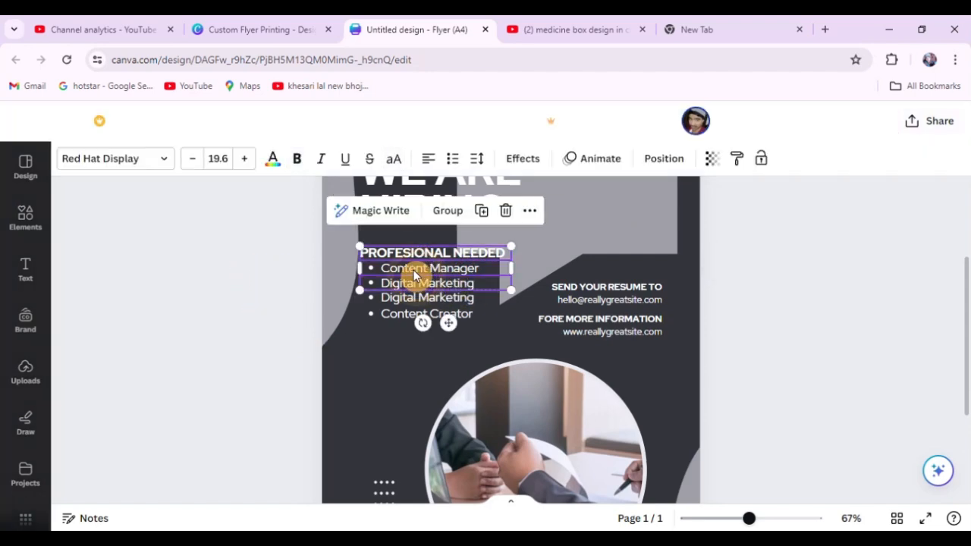
drag(267, 245, 492, 374)
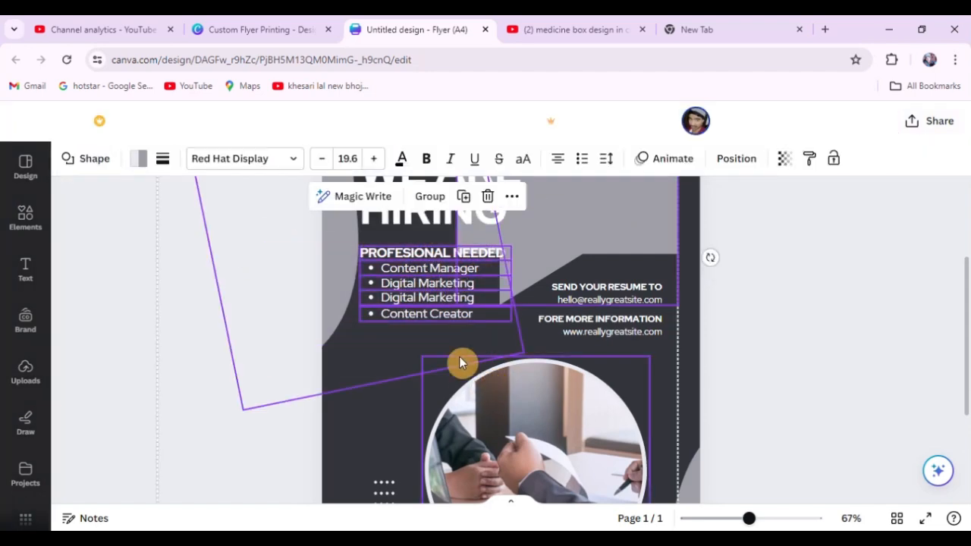
click(211, 273)
drag(284, 245, 392, 332)
shift+click(328, 285)
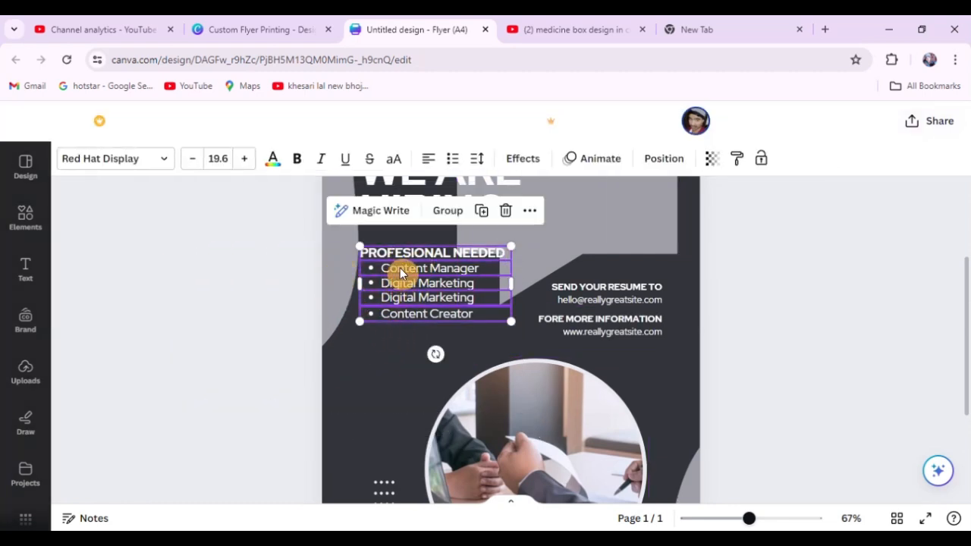
click(446, 215)
drag(399, 276, 383, 367)
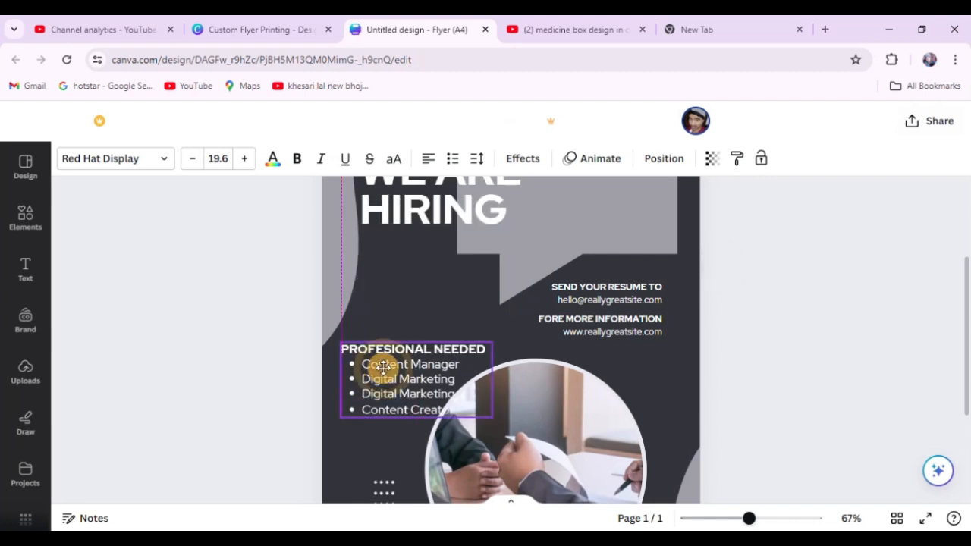
click(743, 304)
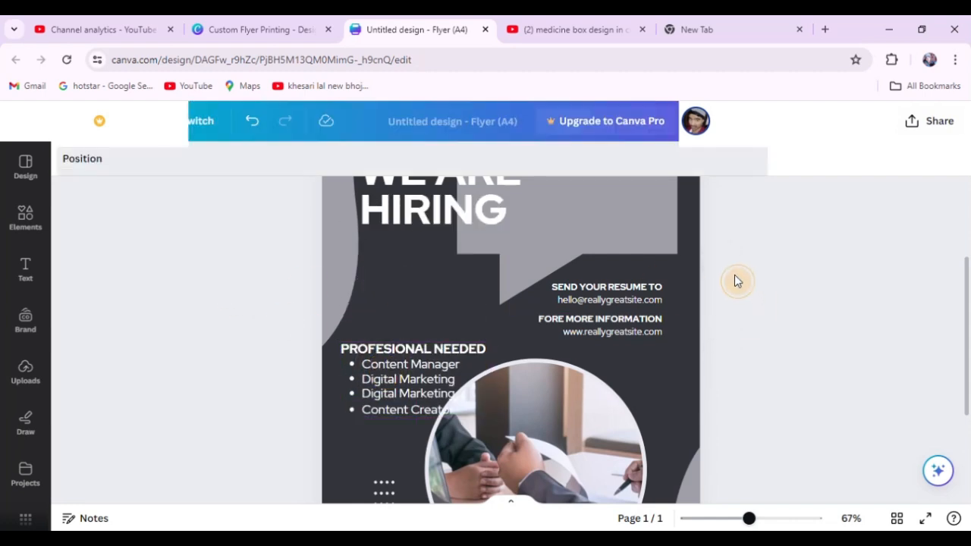
Move the resume and information contact lines together slightly down and towards the flyer's right margin.
drag(735, 276, 614, 341)
shift+click(644, 228)
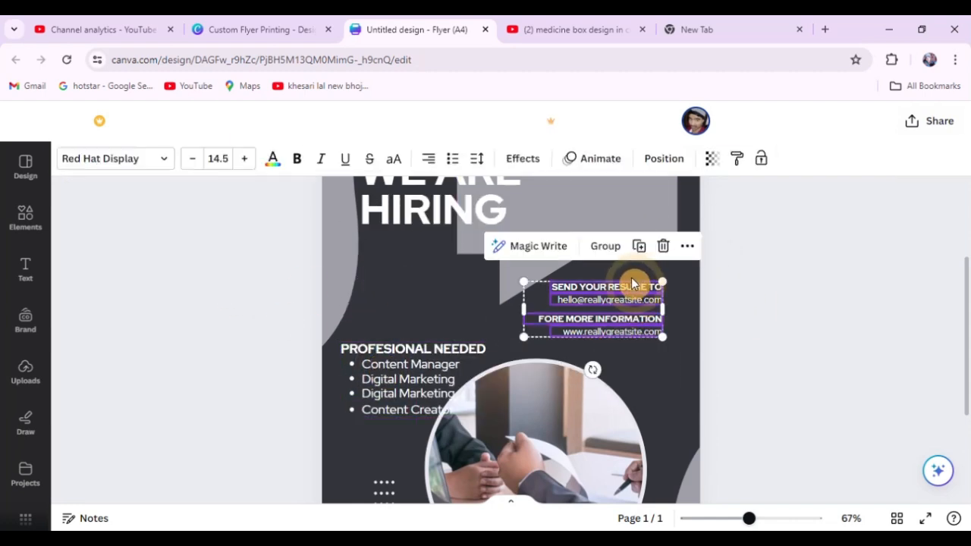
drag(626, 289, 640, 304)
click(778, 334)
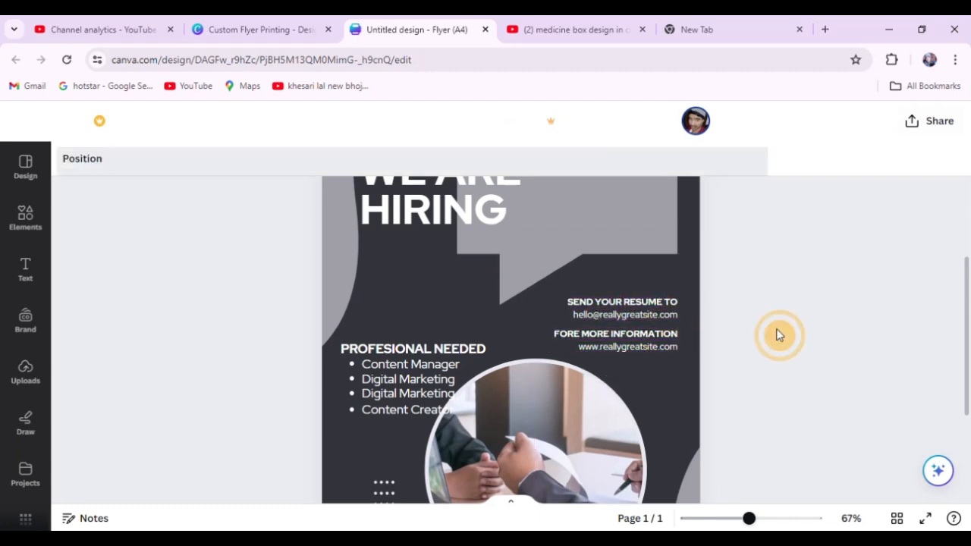
Nudge the grey speech bubble beside the headline slightly up and to the left.
scroll(558, 386, down, 3)
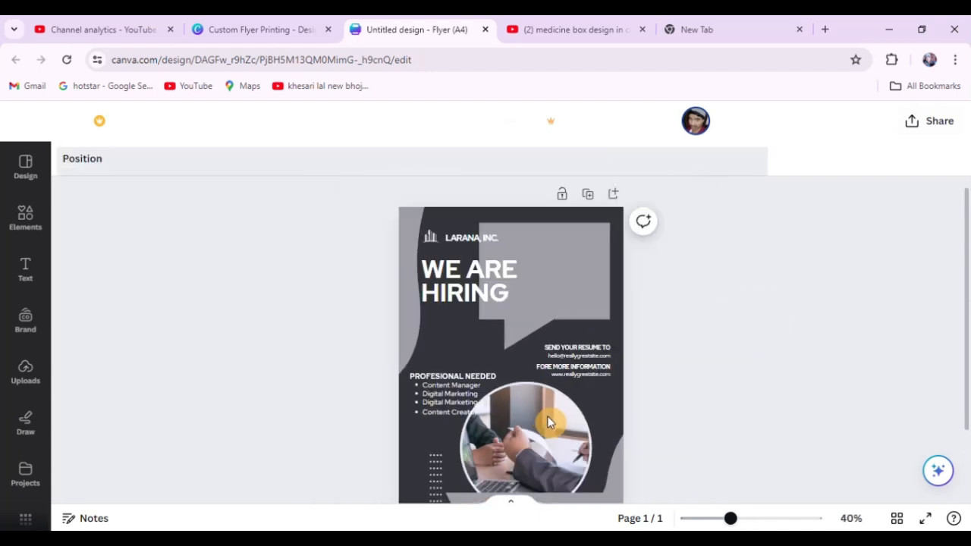
mouse_move(565, 262)
mouse_down()
mouse_move(551, 260)
mouse_move(559, 253)
mouse_up()
click(741, 295)
scroll(415, 219, up, 5)
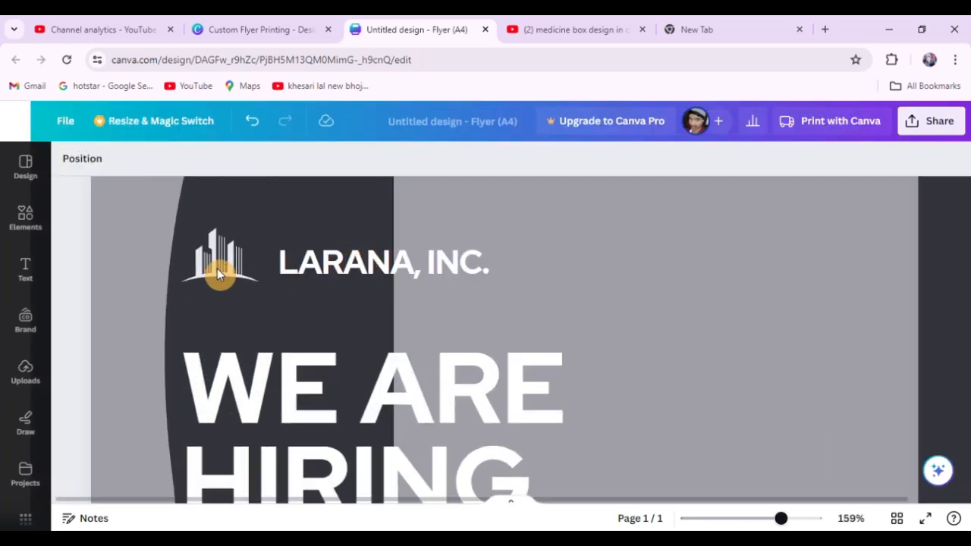
click(207, 259)
scroll(410, 219, down, 5)
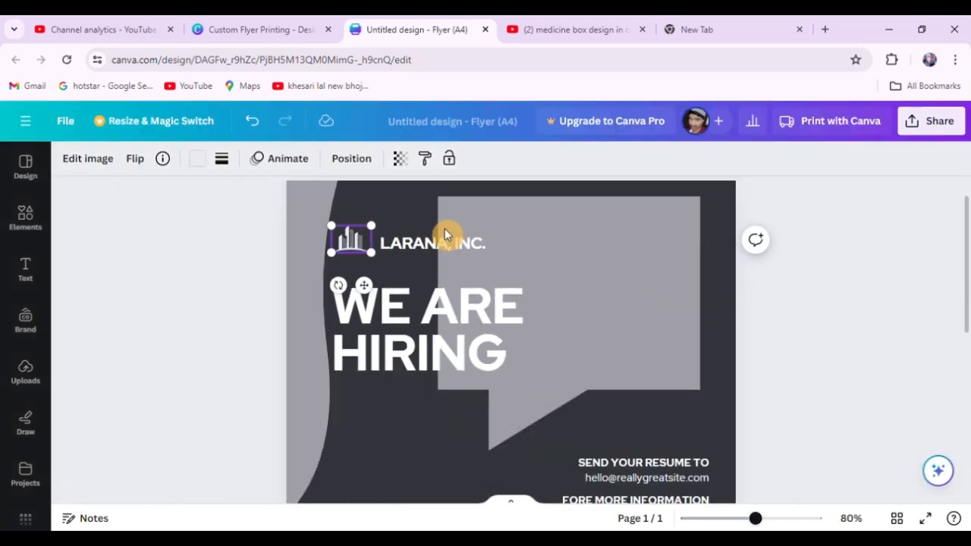
click(252, 220)
scroll(506, 235, up, 1)
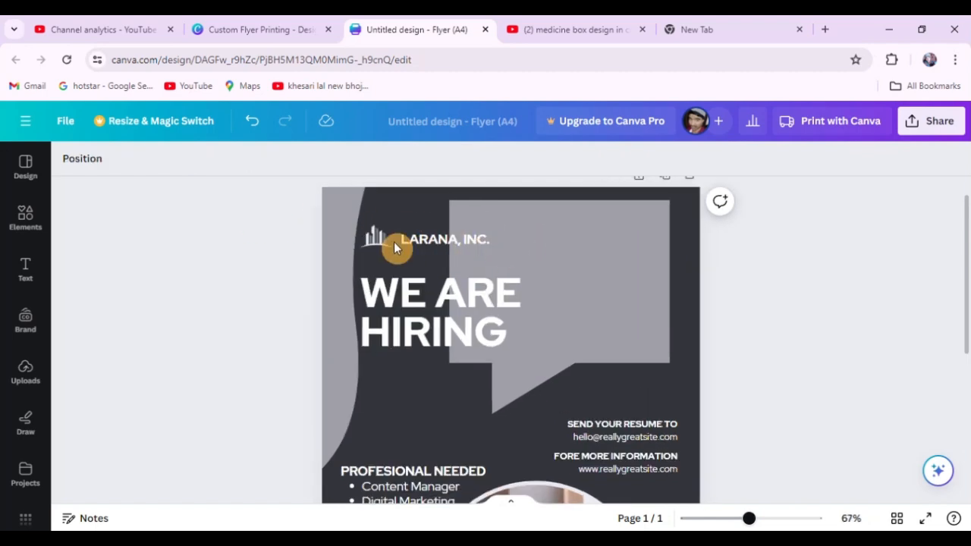
click(372, 242)
scroll(356, 235, up, 4)
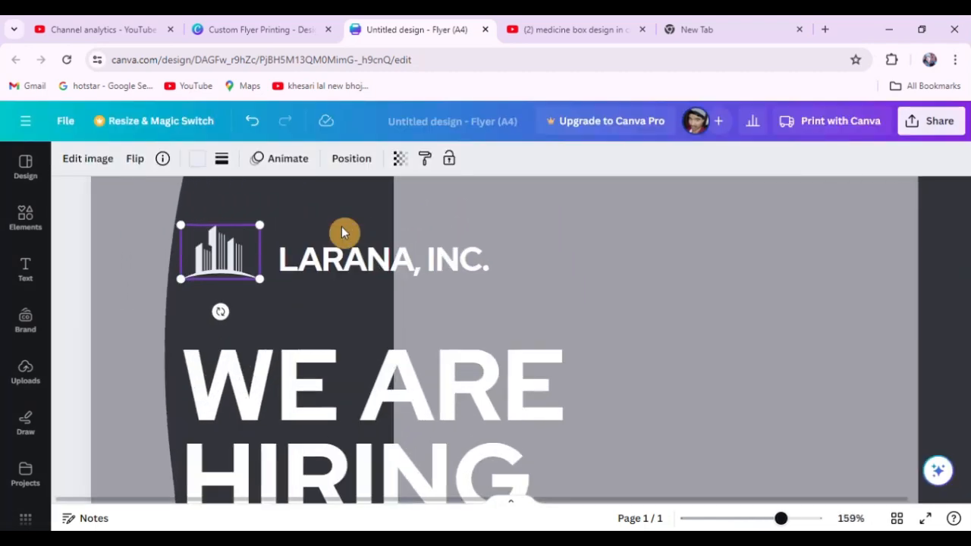
Add a triangle shape from the recently used elements to the flyer.
click(25, 221)
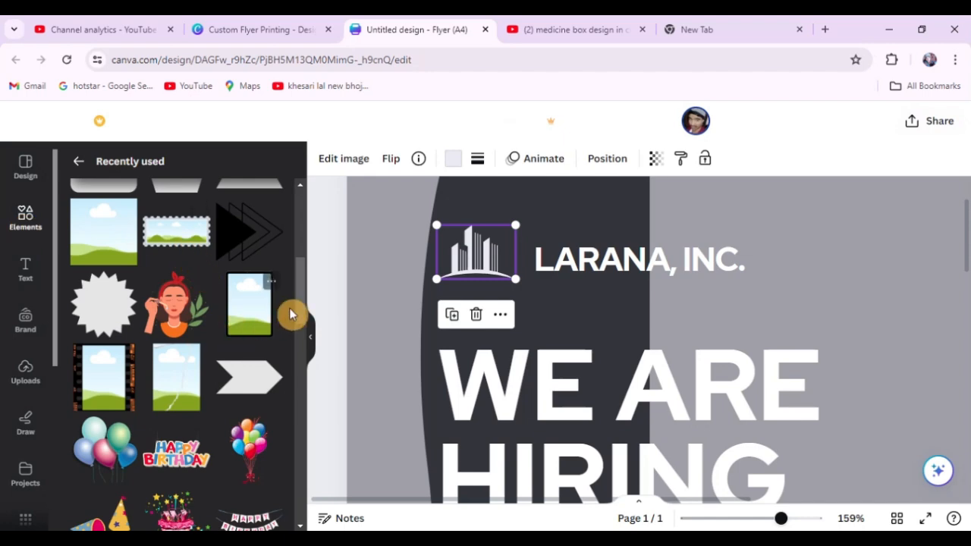
scroll(162, 366, up, 3)
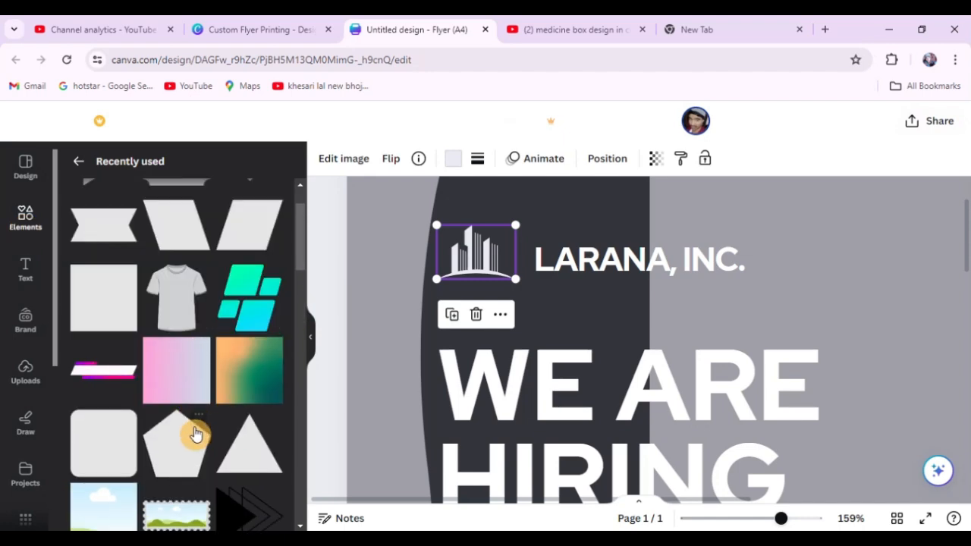
click(250, 454)
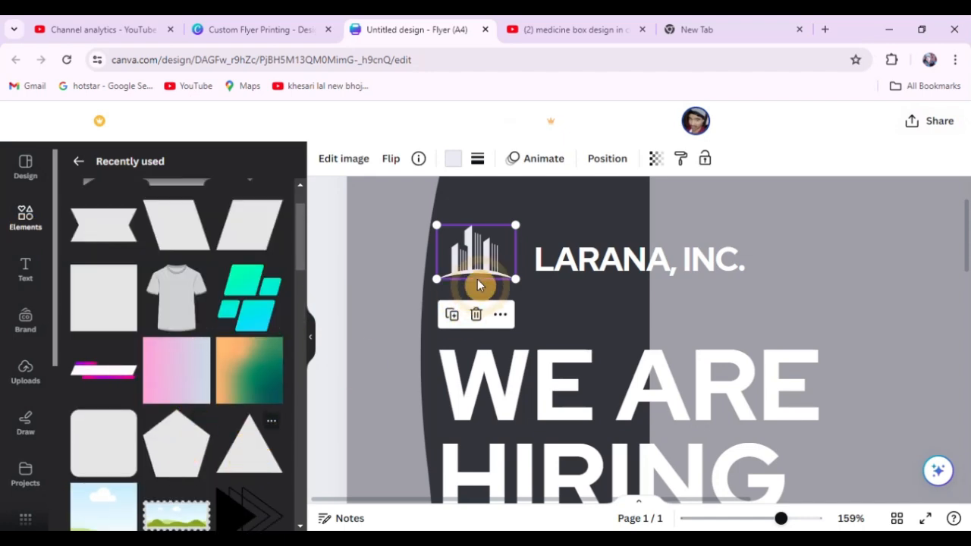
scroll(492, 292, down, 4)
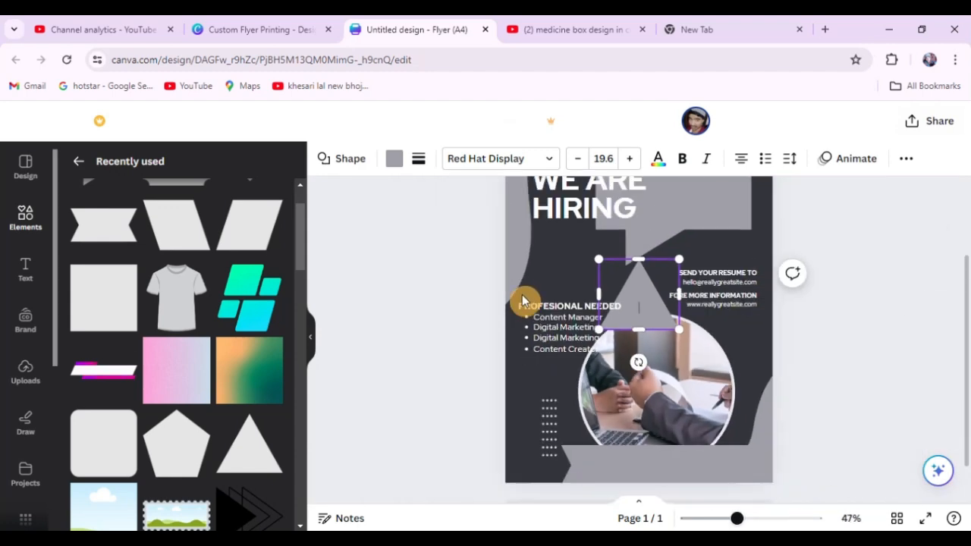
click(859, 248)
Shrink the triangle to about logo size and place it over the building logo beside LARANA, INC.
scroll(733, 364, down, 2)
scroll(662, 350, up, 2)
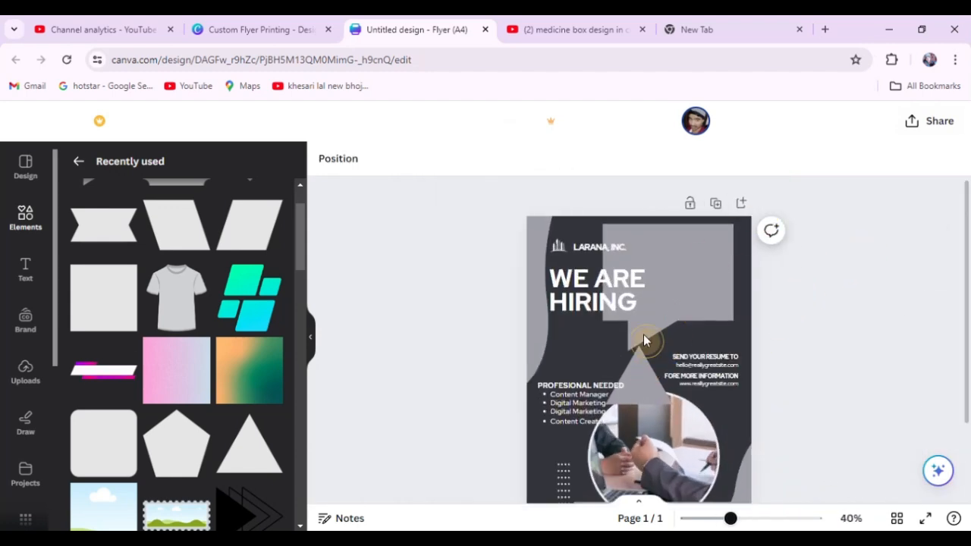
drag(644, 341, 498, 229)
scroll(644, 245, up, 3)
scroll(494, 232, up, 4)
drag(371, 262, 440, 242)
scroll(444, 243, up, 2)
drag(529, 183, 470, 239)
Place a copy of the small triangle slightly to the right of the original and fill it with white.
mouse_move(438, 276)
mouse_down()
mouse_move(465, 270)
mouse_move(450, 269)
mouse_up()
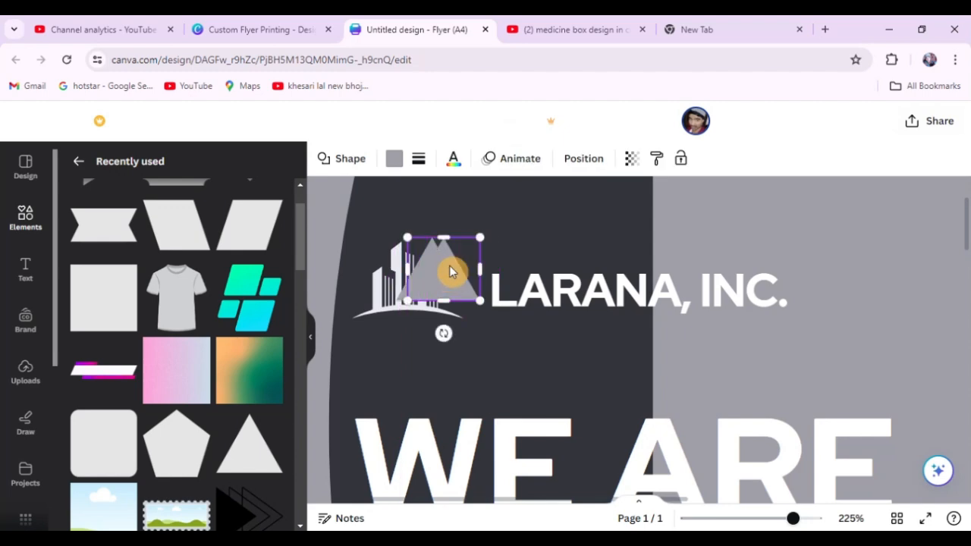
click(394, 161)
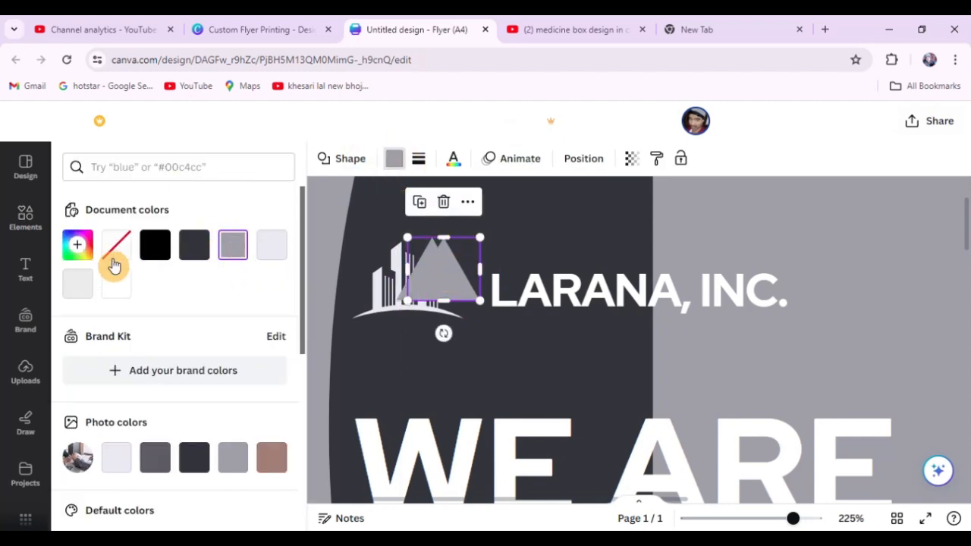
click(115, 288)
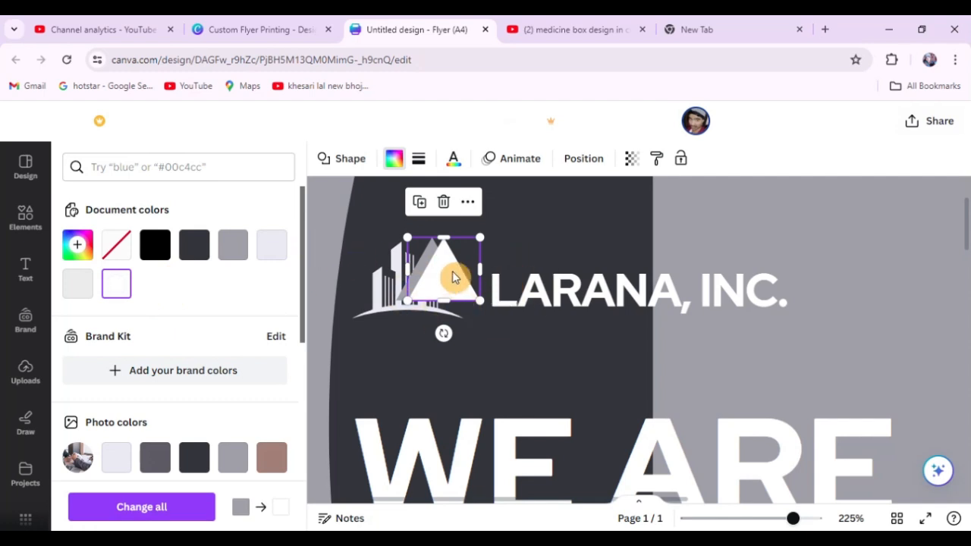
Offset a third triangle copy to the right, fill it with grey and rotate it over the other two.
mouse_move(445, 280)
mouse_down()
mouse_move(467, 276)
mouse_move(455, 269)
mouse_move(461, 276)
mouse_up()
key(ctrl+z)
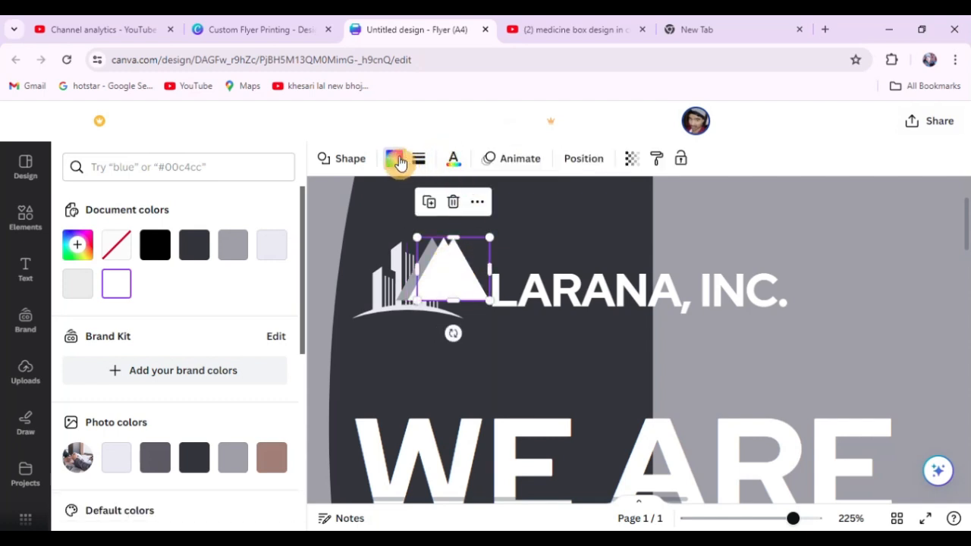
click(230, 249)
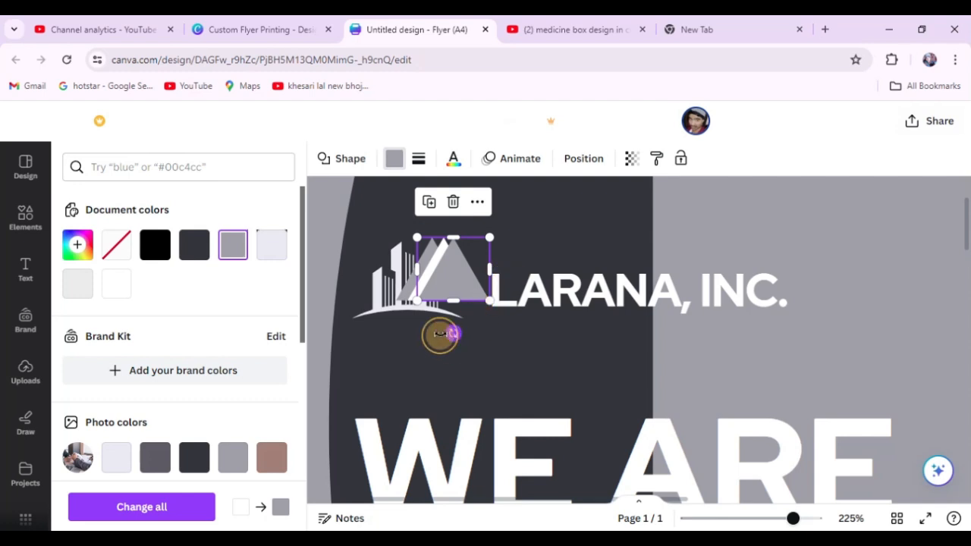
drag(440, 335, 402, 297)
scroll(521, 285, down, 5)
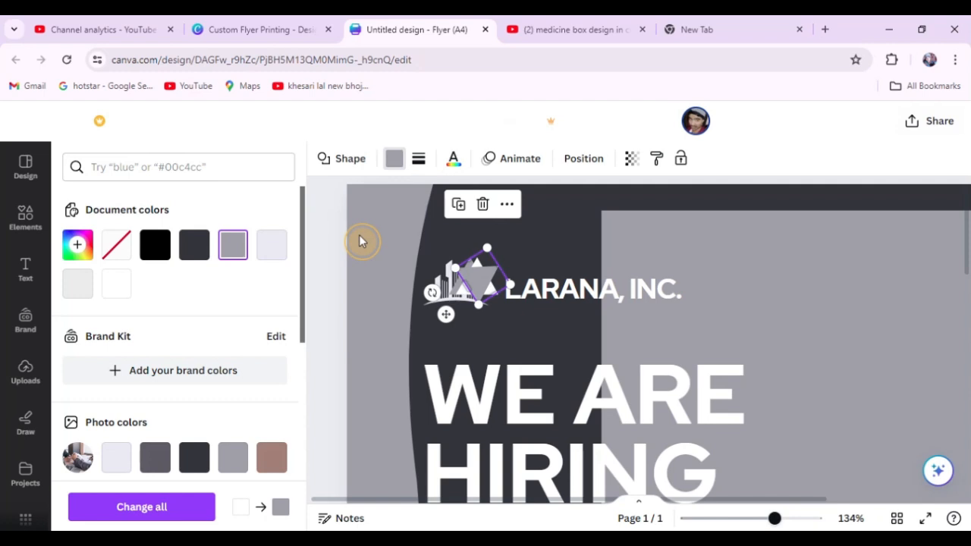
click(361, 241)
Move the building logo down to the space between the triangles and the WE ARE HIRING headline.
click(436, 294)
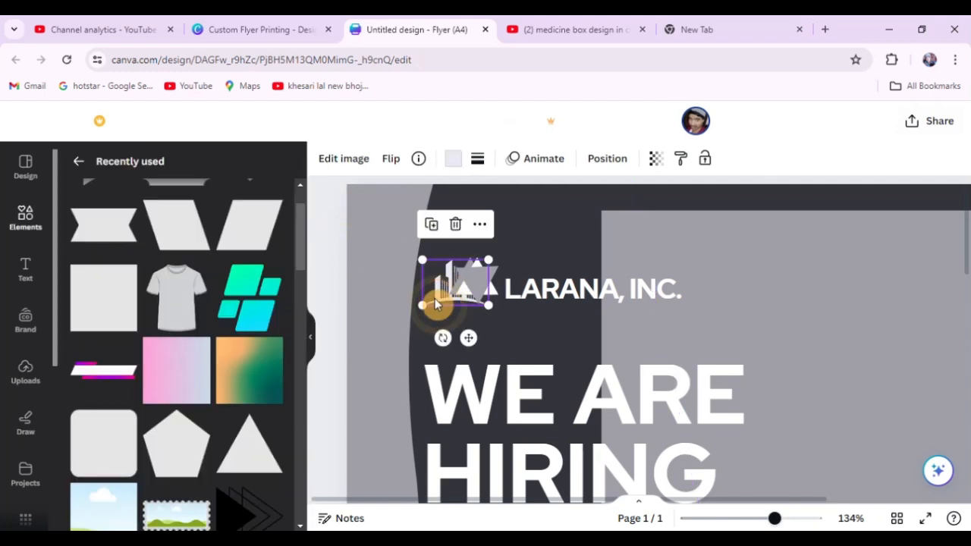
drag(440, 300, 456, 350)
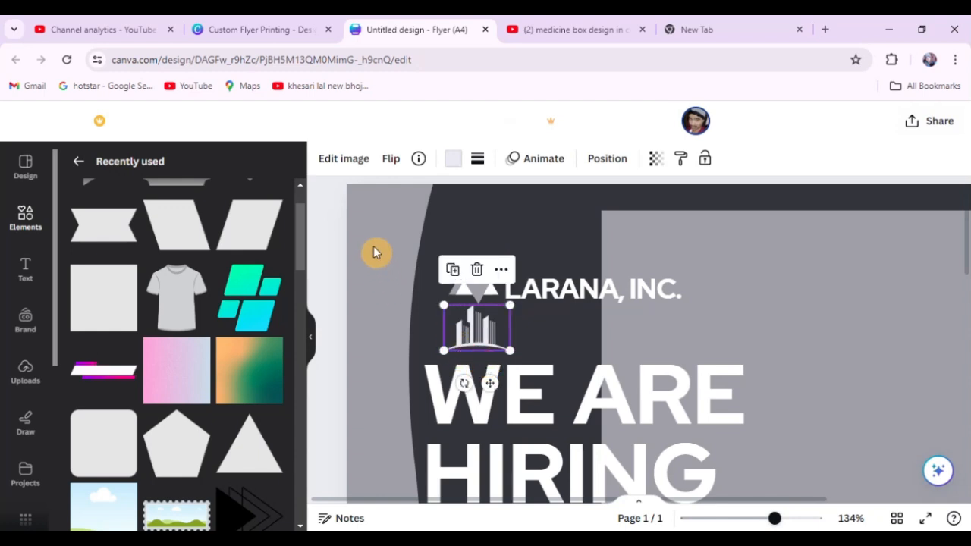
click(330, 223)
Delete the rotated grey triangle lying on top of the other two triangles.
ctrl+scroll(413, 302, down, 3)
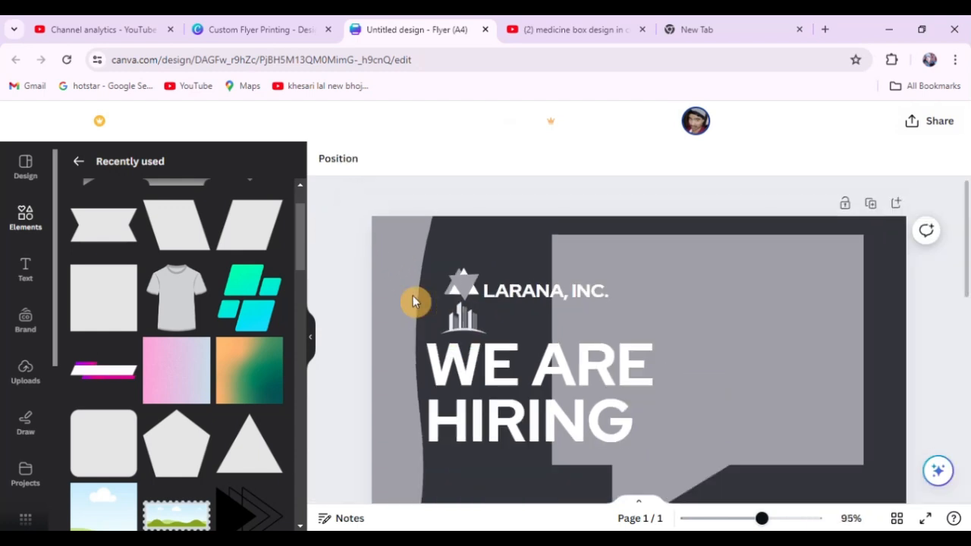
click(470, 284)
key(Delete)
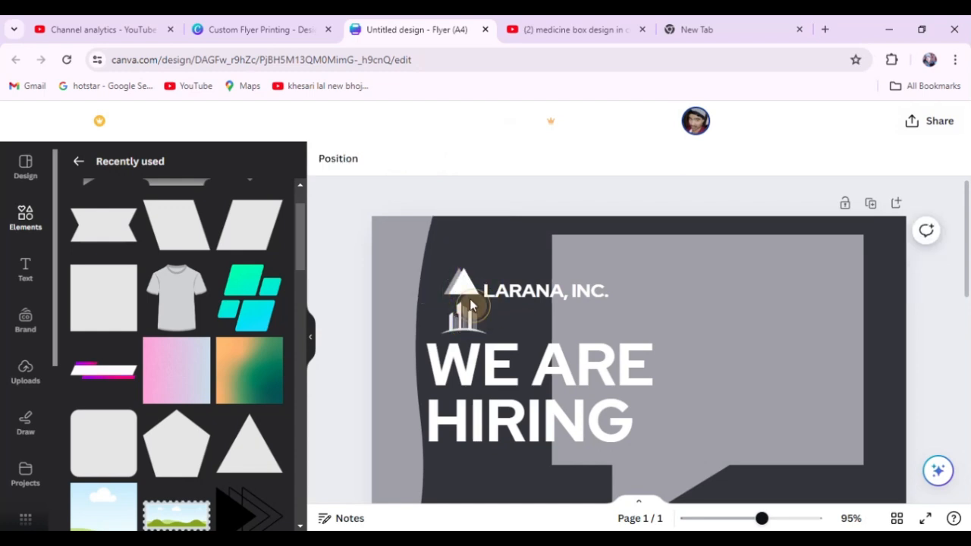
Move the building logo up to sit above the start of the LARANA, INC. text, beside the triangles.
drag(471, 305, 502, 261)
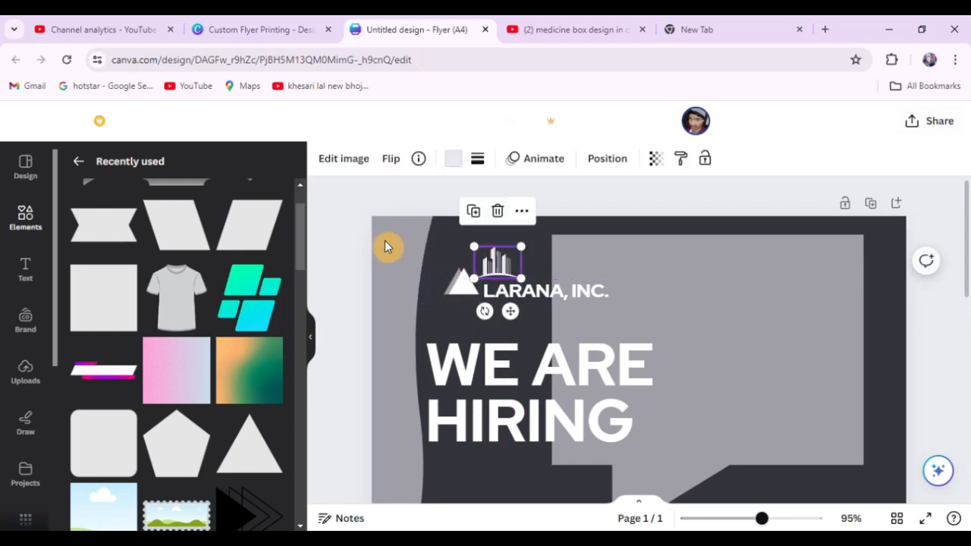
click(336, 223)
scroll(626, 292, up, 5)
scroll(613, 287, down, 3)
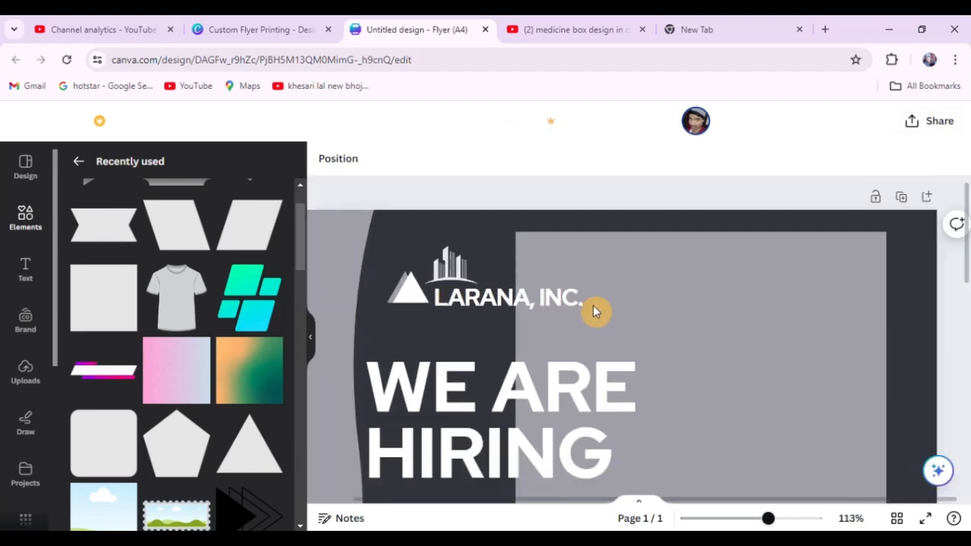
Add a square shape from the recently used elements to the flyer.
click(104, 307)
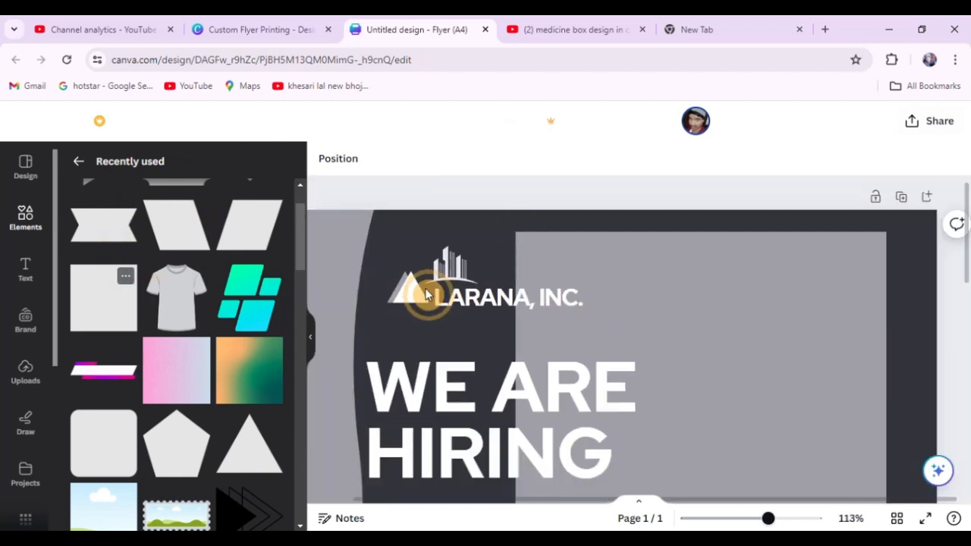
scroll(535, 287, down, 4)
click(425, 240)
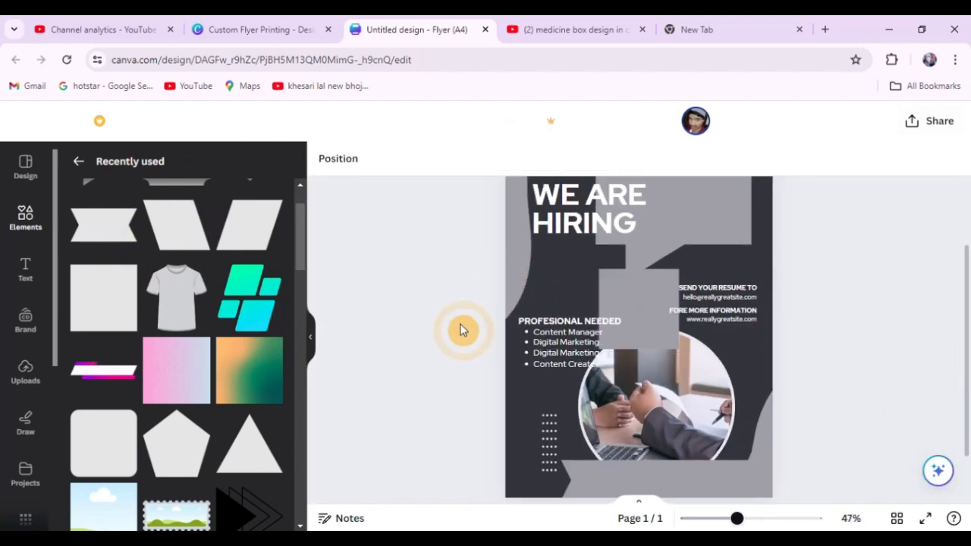
scroll(472, 332, down, 3)
scroll(710, 194, up, 2)
Move the new square to the top of the flyer above the headline and resize it to cover the triangle and building logo.
drag(641, 346, 600, 261)
drag(693, 319, 595, 224)
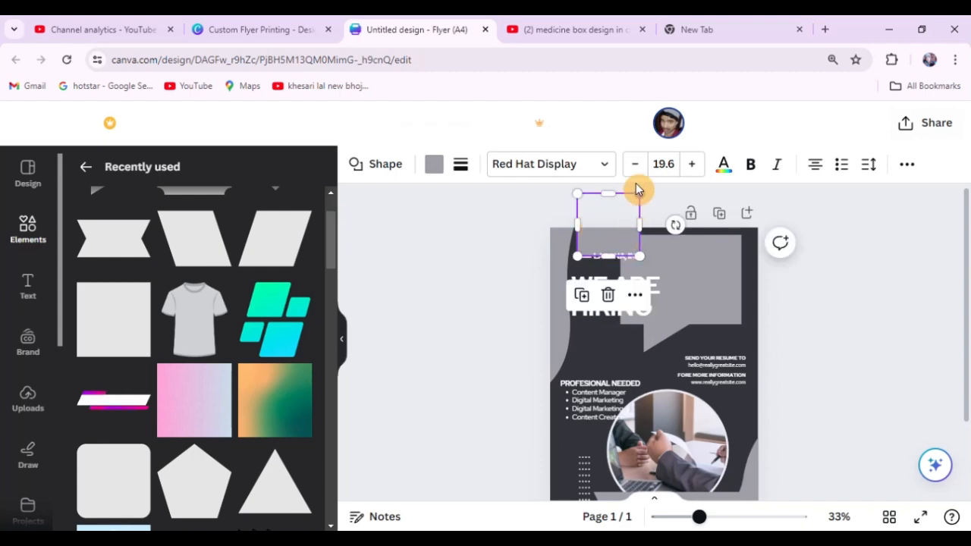
drag(640, 193, 613, 245)
scroll(622, 250, up, 5)
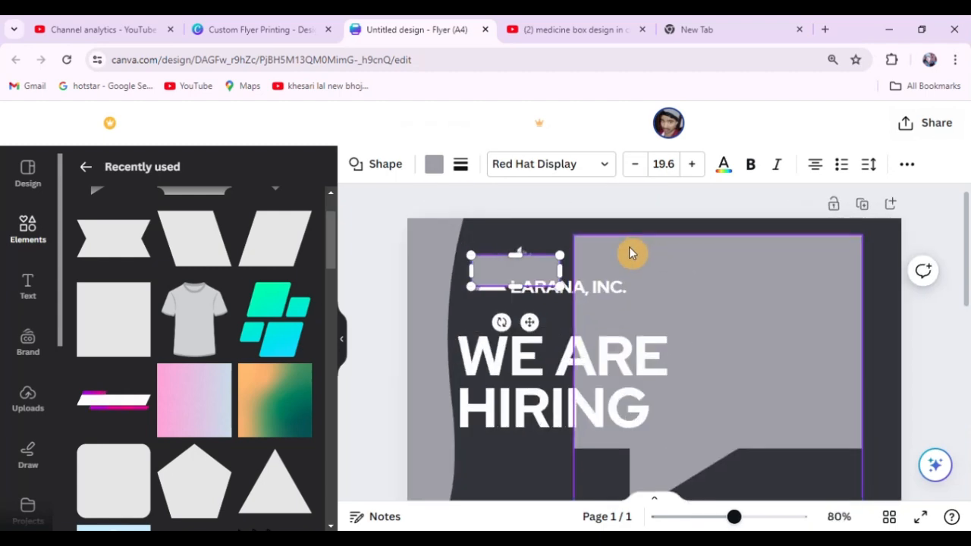
drag(476, 286, 462, 326)
scroll(622, 327, down, 3)
scroll(498, 284, up, 3)
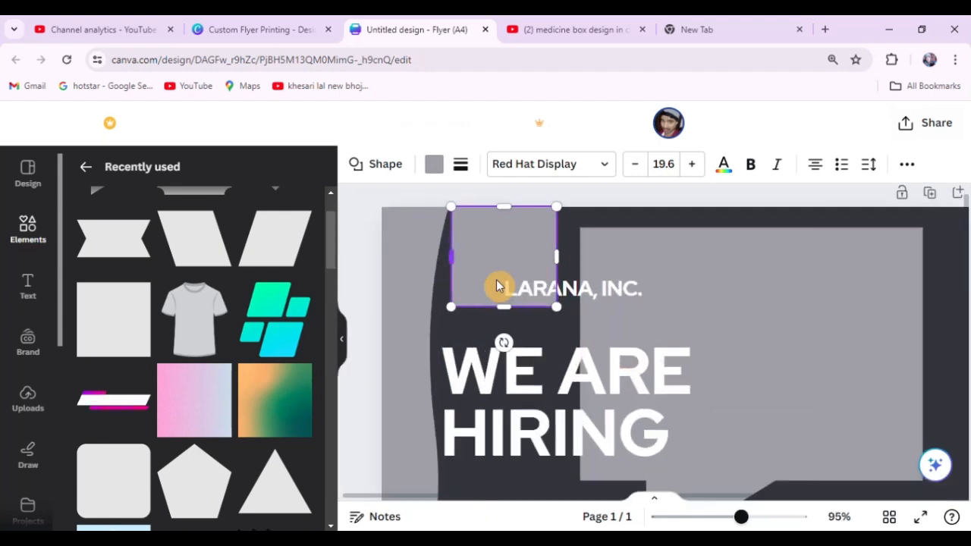
Send the square to the back and move the LARANA, INC. text onto the grey speech bubble.
right_click(511, 226)
mouse_move(579, 300)
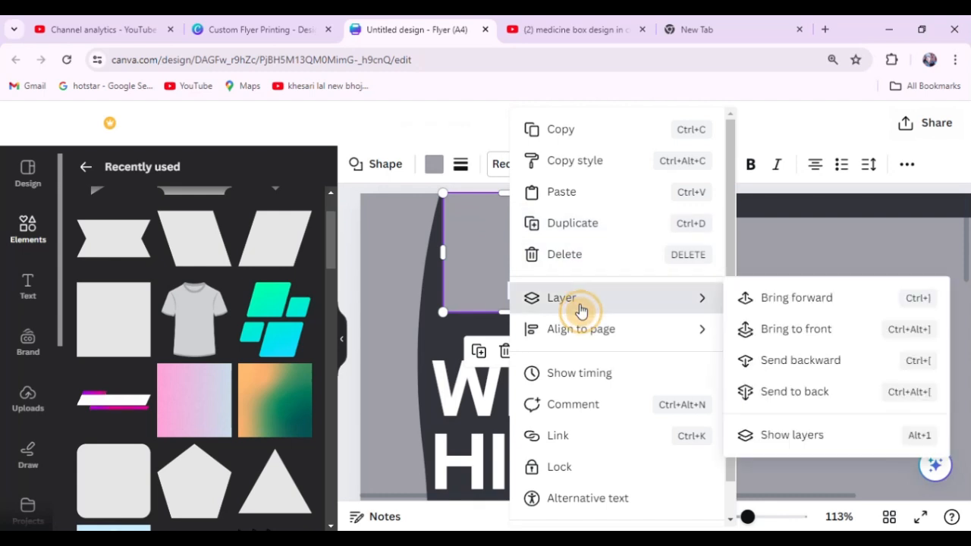
click(775, 400)
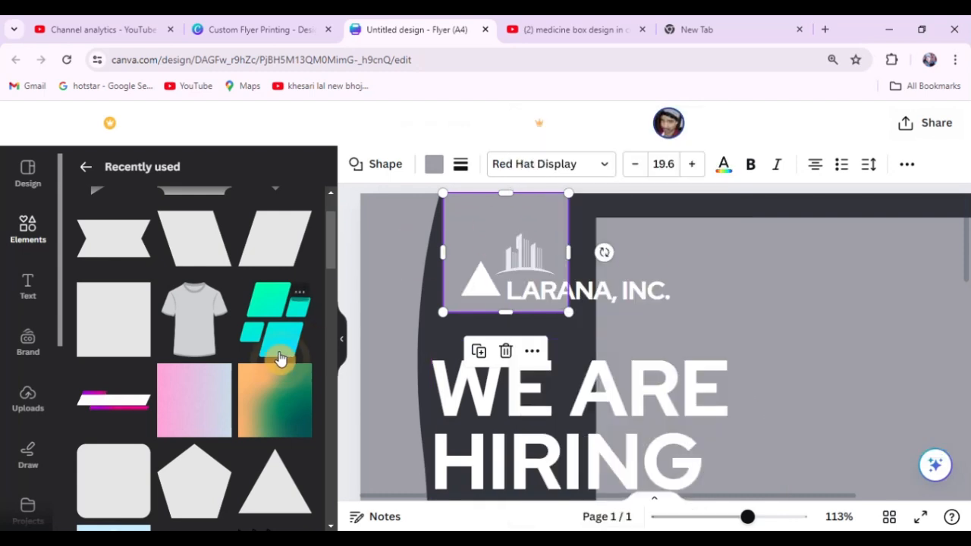
click(337, 345)
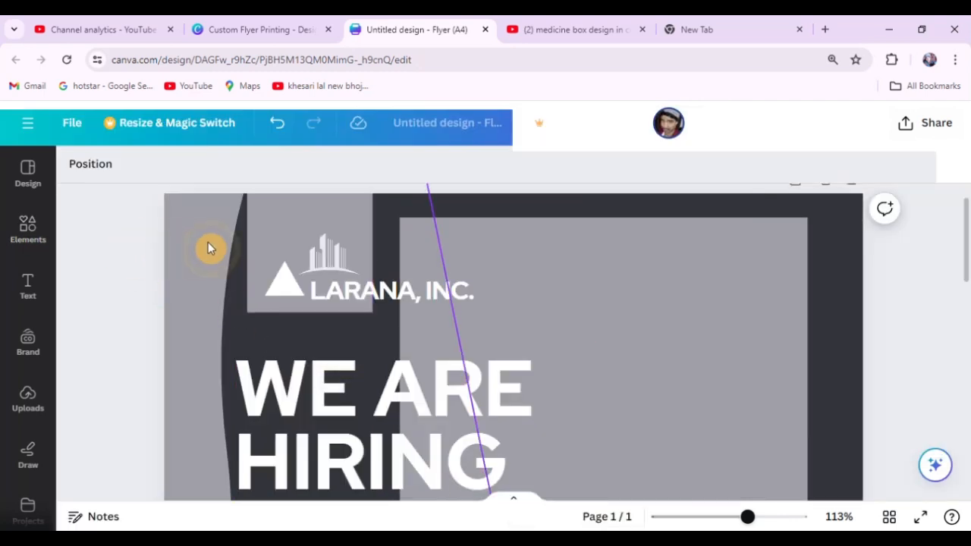
drag(364, 298, 473, 282)
click(315, 259)
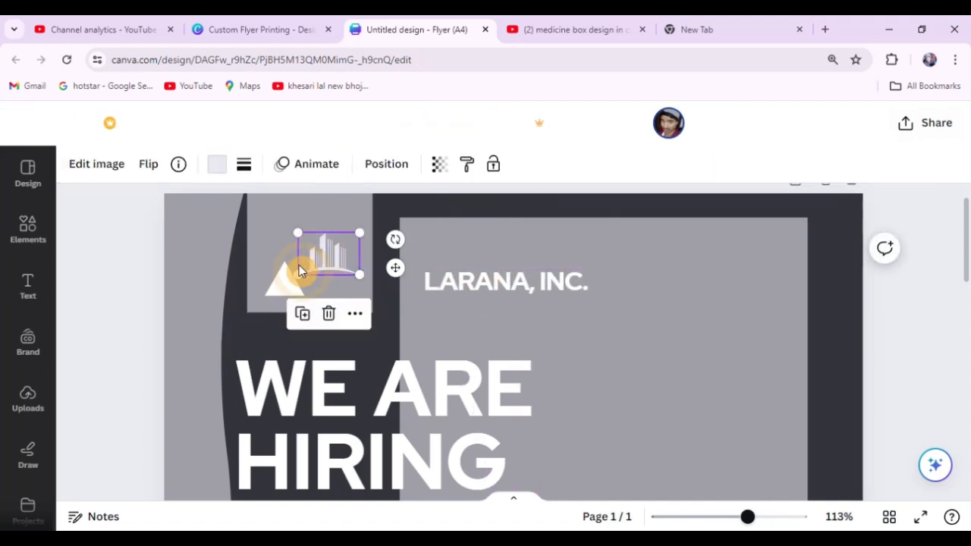
Try dark grey #32343b, black #000000 and pale lavender #eae9f3 as the triangle's fill, and nudge the triangle slightly.
click(152, 254)
click(271, 276)
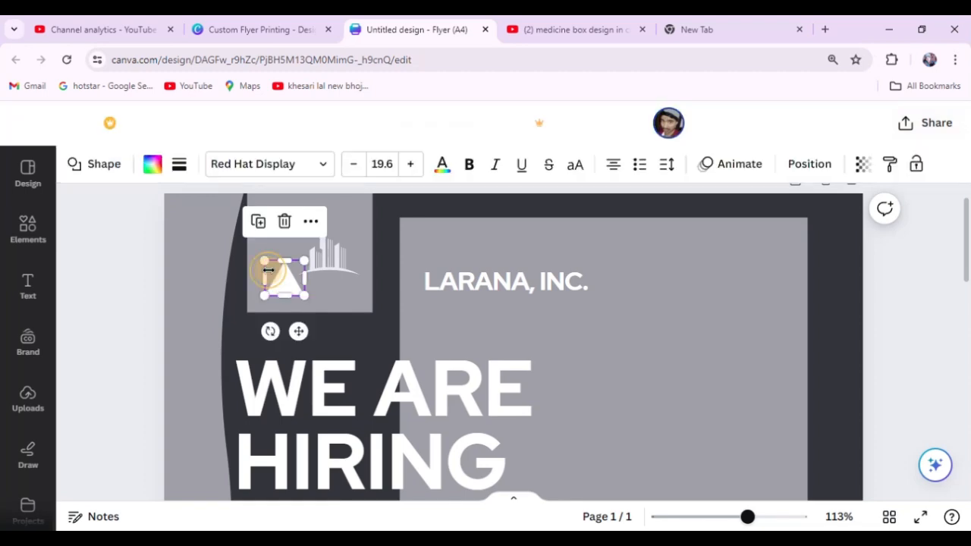
click(147, 167)
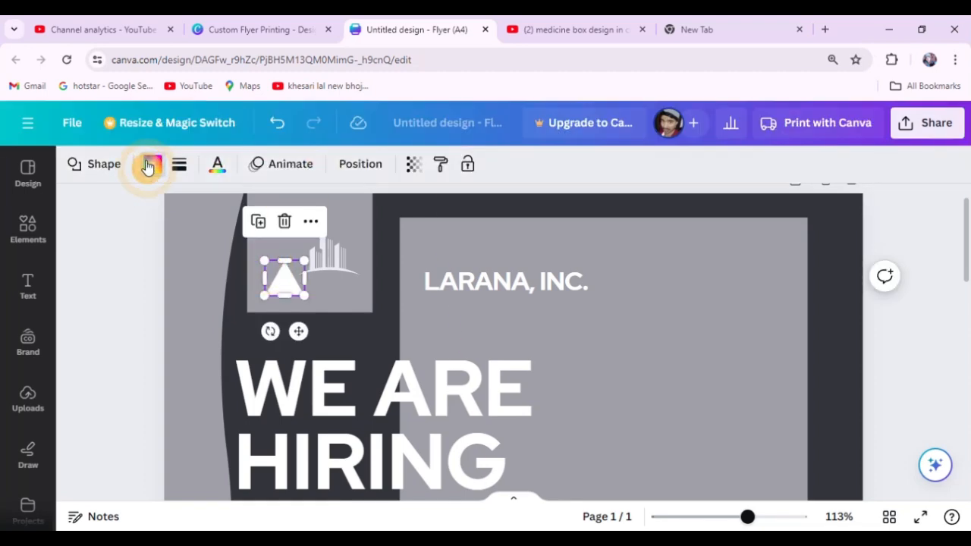
click(218, 262)
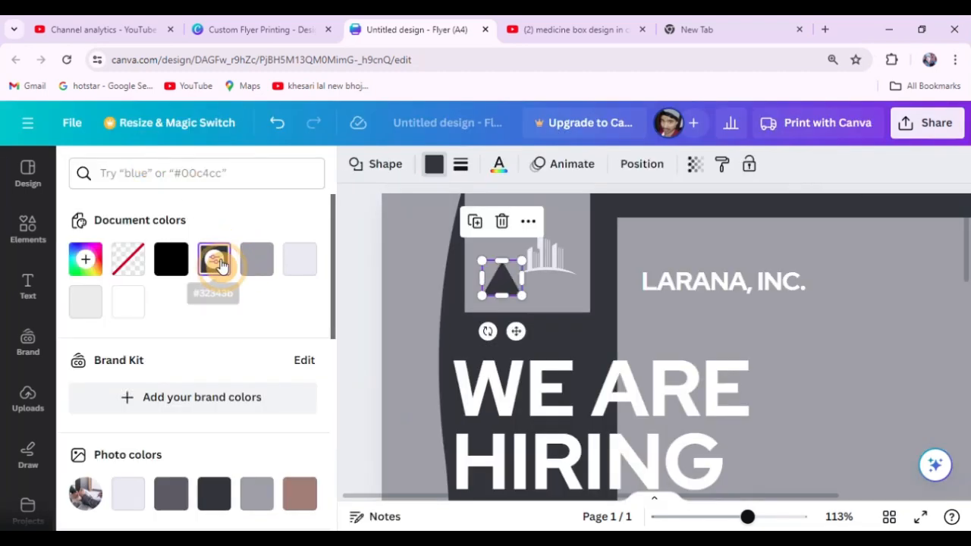
click(171, 259)
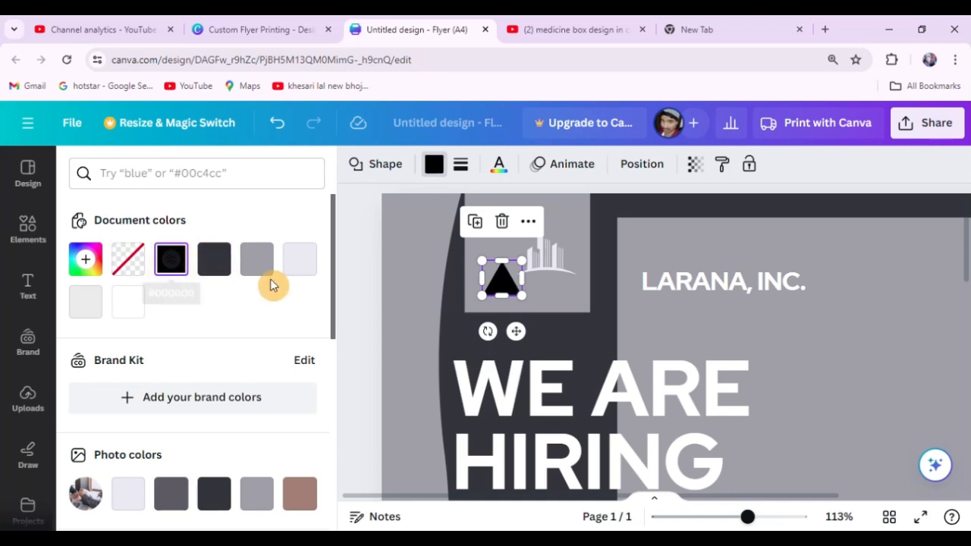
click(297, 263)
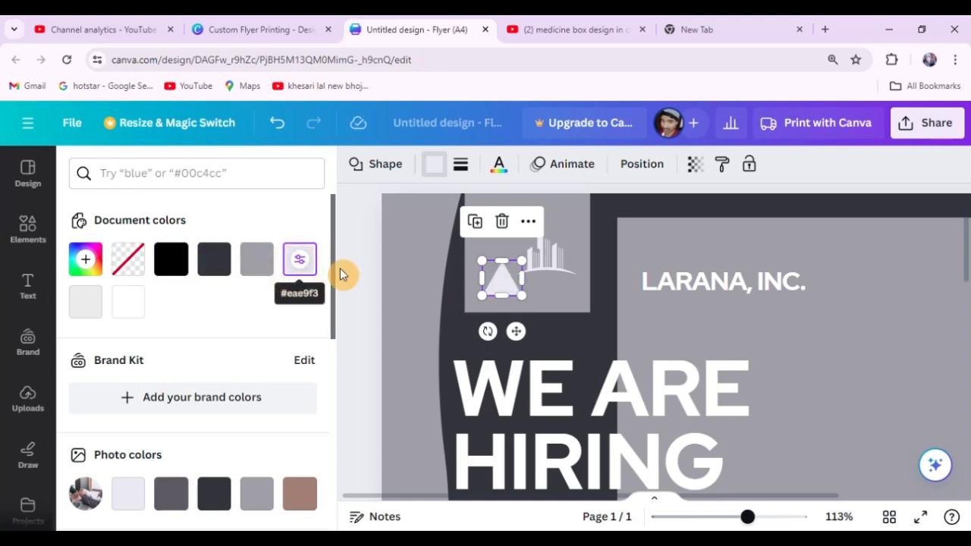
drag(502, 278, 507, 283)
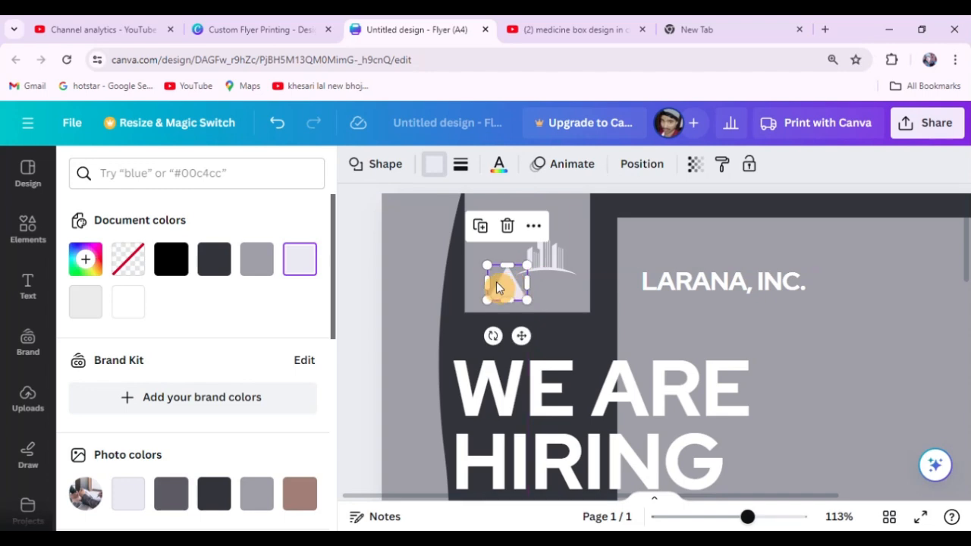
Undo the triangle's recolouring and nudge, the LARANA, INC. text move and the square's layer change.
key(ctrl+z)
key(ctrl+z)
key(ctrl+z)
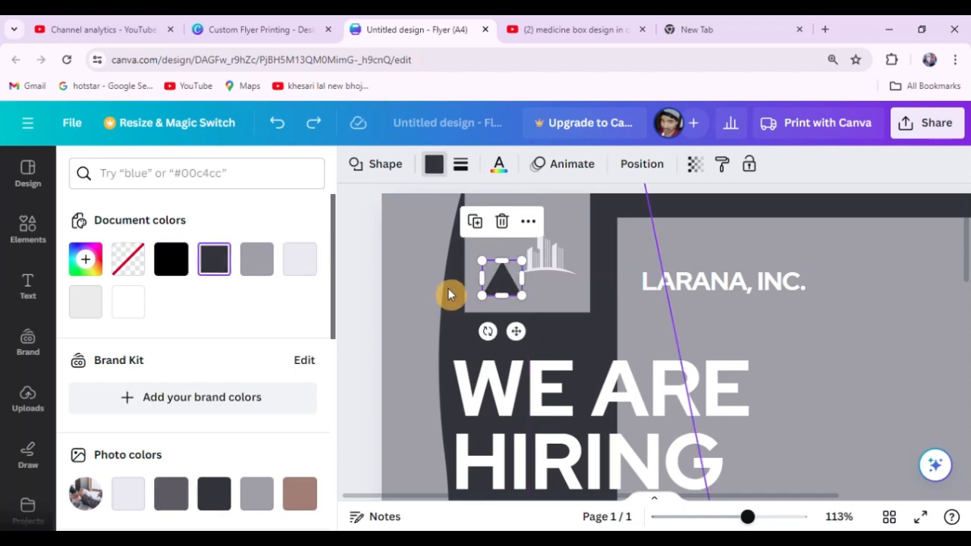
key(ctrl+z)
key(ctrl+z)
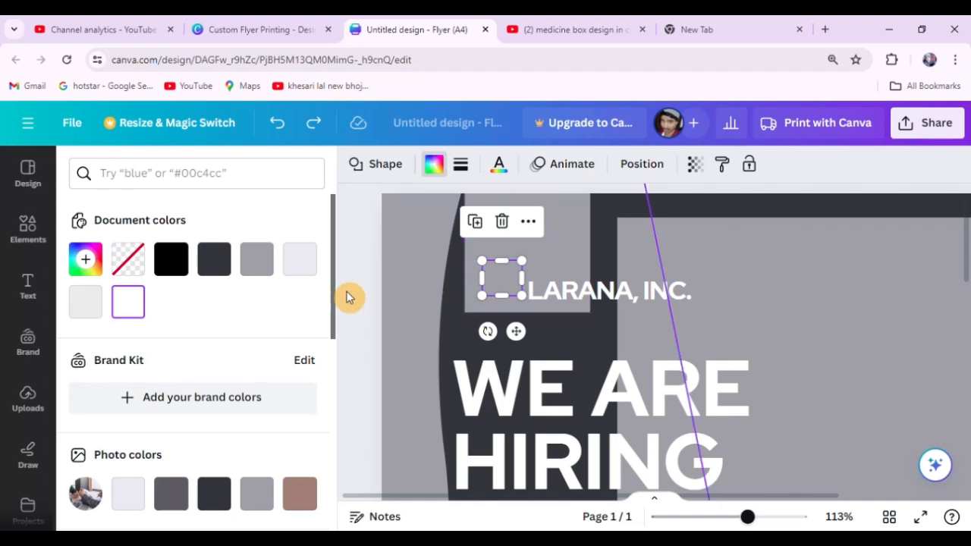
scroll(389, 262, down, 5)
click(457, 275)
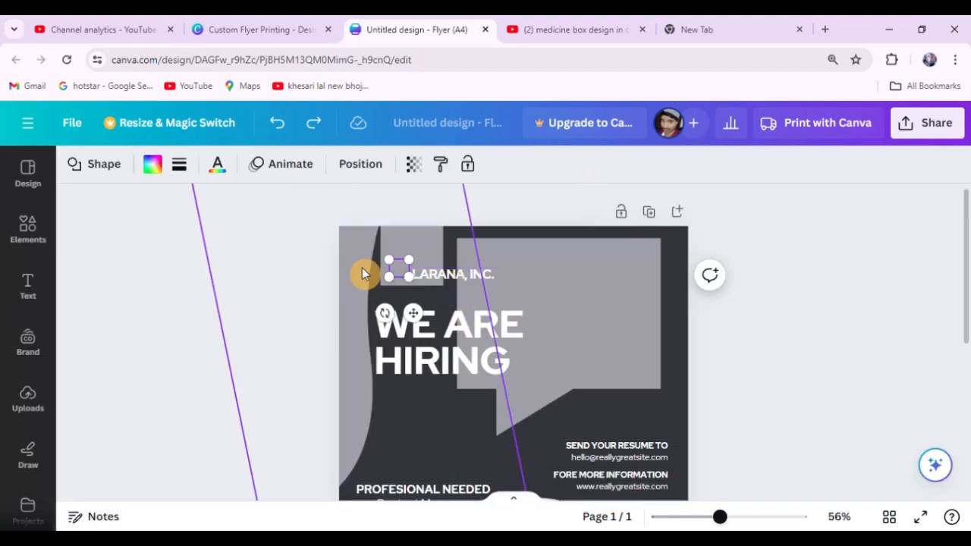
Move the LARANA, INC. text onto the grey speech bubble, and reposition and reduce the square above the headline.
scroll(362, 270, up, 3)
click(161, 232)
drag(386, 281, 553, 284)
mouse_move(331, 273)
mouse_down()
mouse_move(427, 264)
mouse_move(328, 267)
mouse_up()
drag(396, 200, 390, 219)
Send the square to the back so the triangle and building logo lie on top of it.
right_click(343, 258)
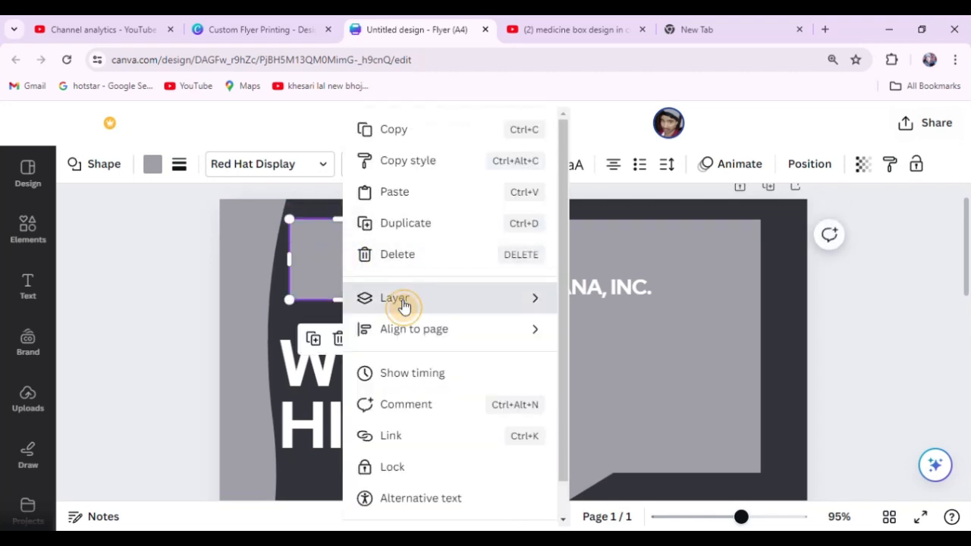
mouse_move(402, 306)
click(610, 391)
click(139, 219)
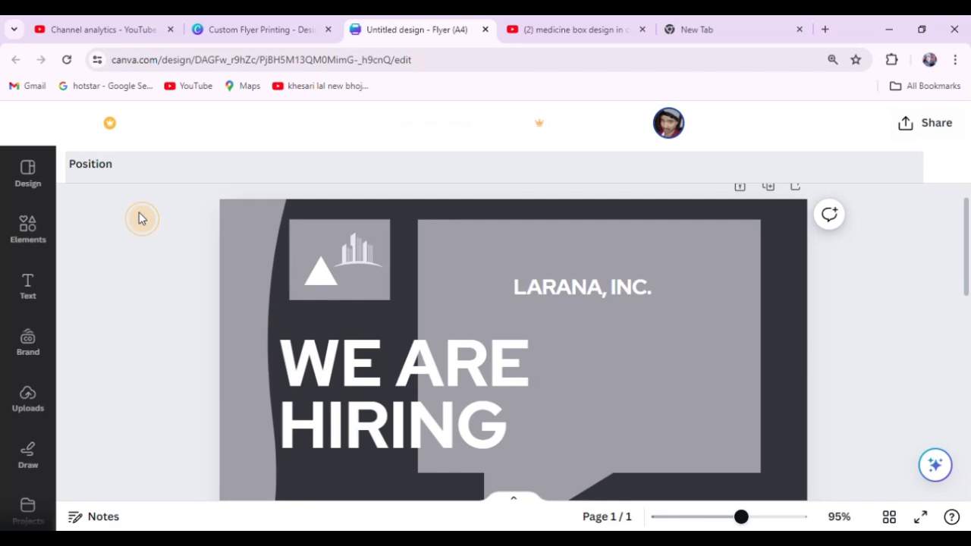
Send the grey wave shape along the flyer's edge to the back, behind the logo elements.
scroll(278, 218, up, 3)
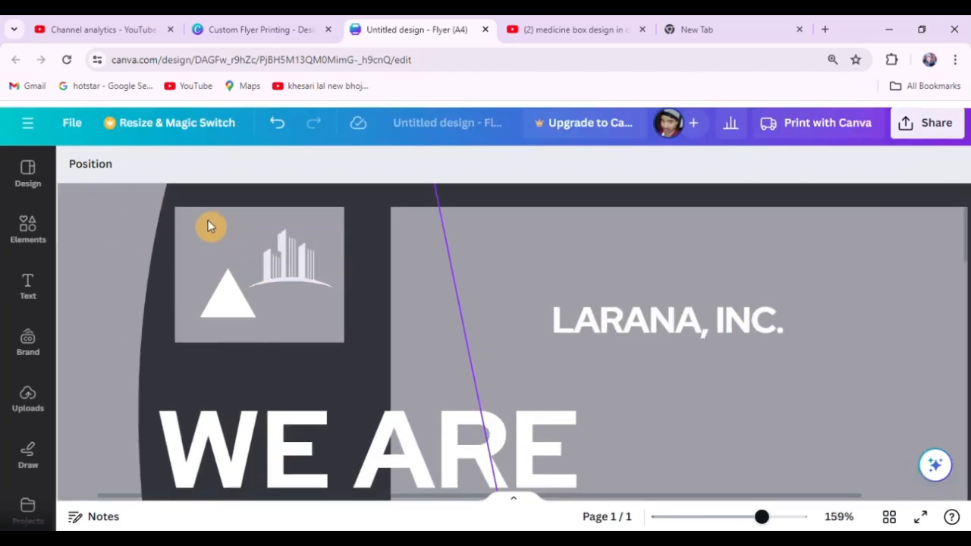
click(175, 218)
click(275, 274)
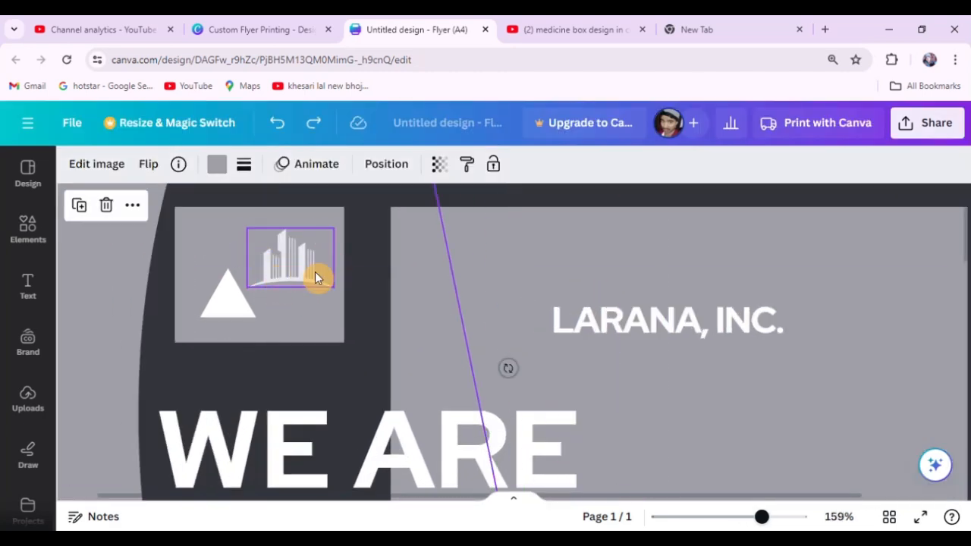
scroll(424, 296, down, 5)
scroll(425, 295, down, 4)
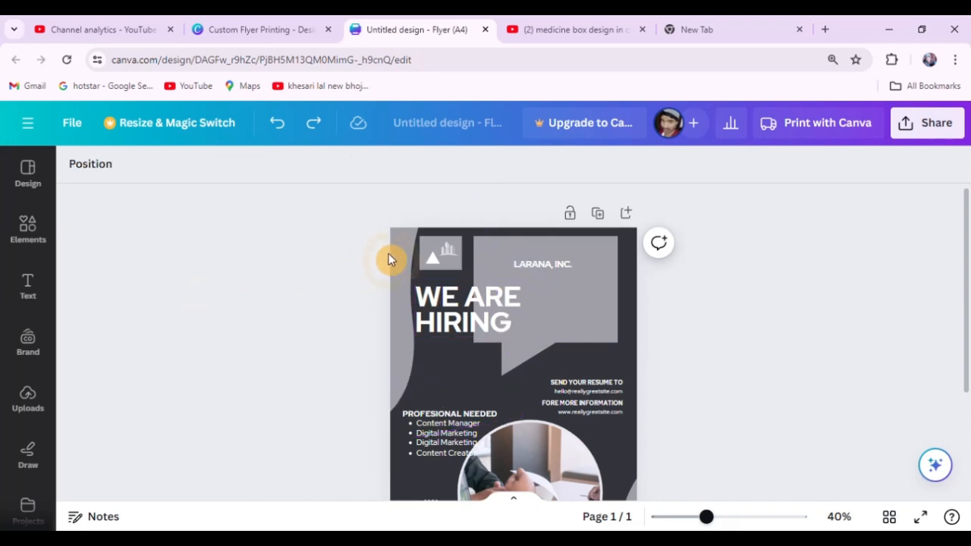
right_click(407, 241)
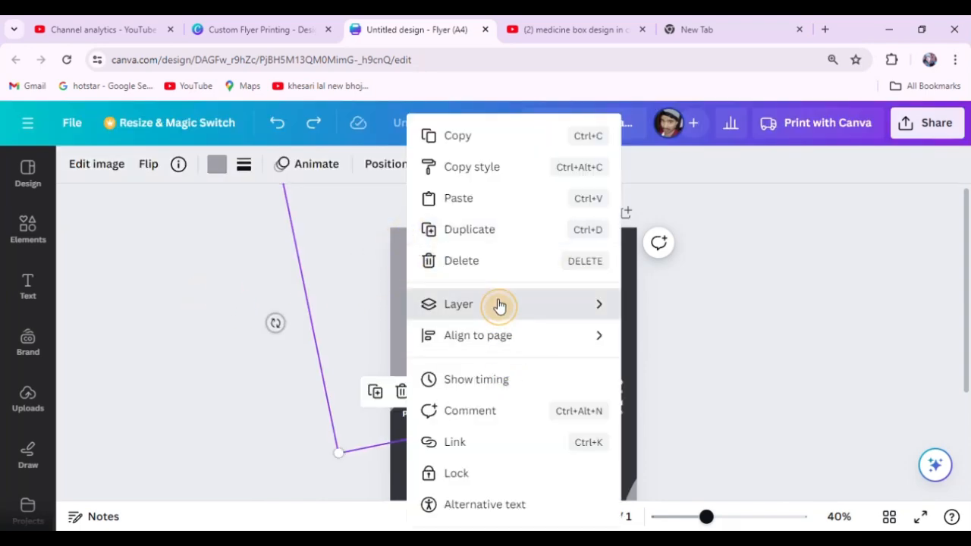
mouse_move(497, 304)
click(668, 406)
click(498, 247)
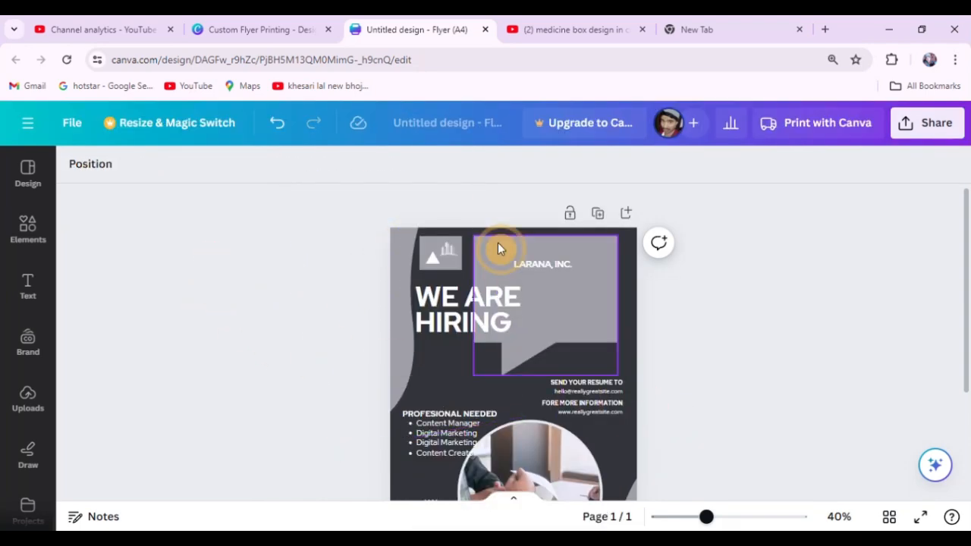
Stretch the logo's grey square upward to the top edge of the page.
scroll(434, 245, up, 4)
scroll(434, 245, up, 3)
click(212, 242)
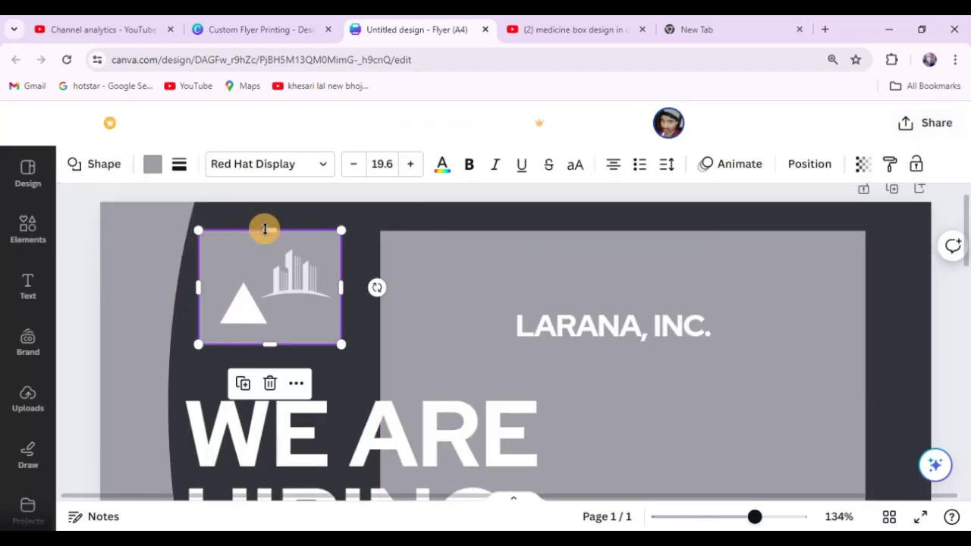
drag(271, 229, 278, 201)
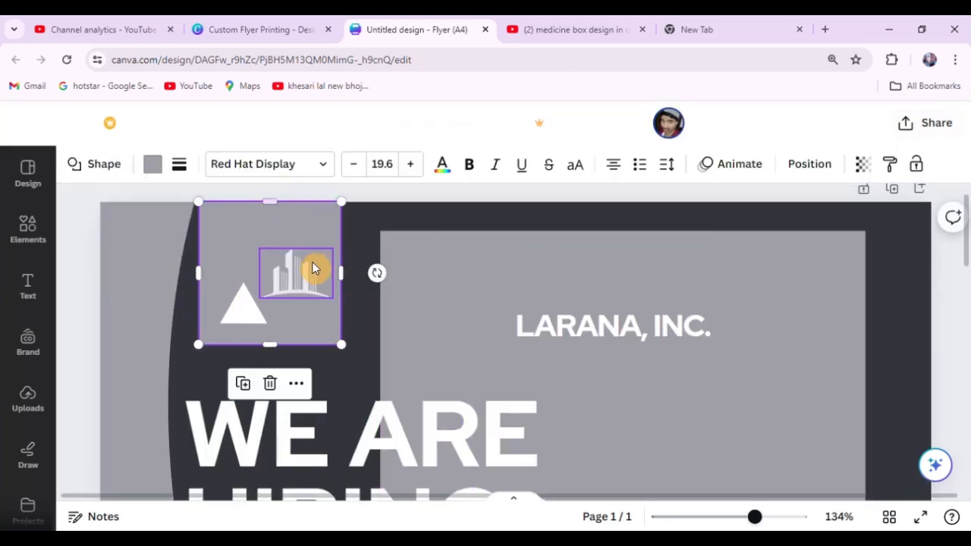
click(396, 190)
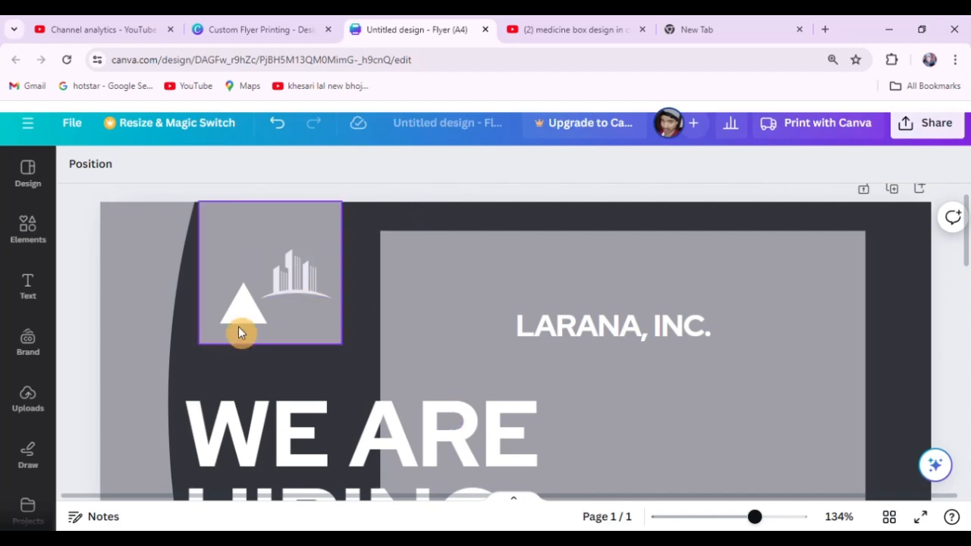
Delete the white triangle and the grey triangle from the logo square, and shift the square slightly down from the page edge.
drag(237, 319, 256, 245)
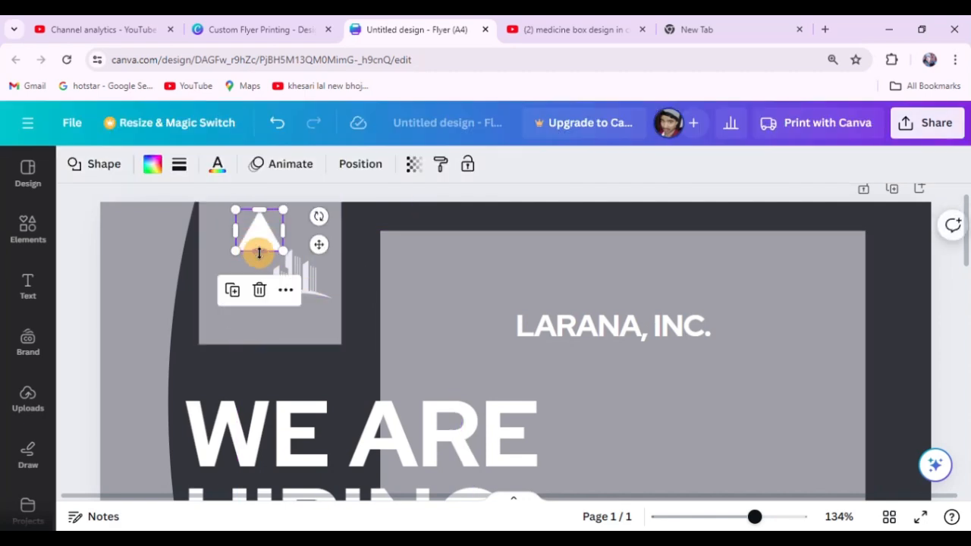
key(ctrl+z)
key(Delete)
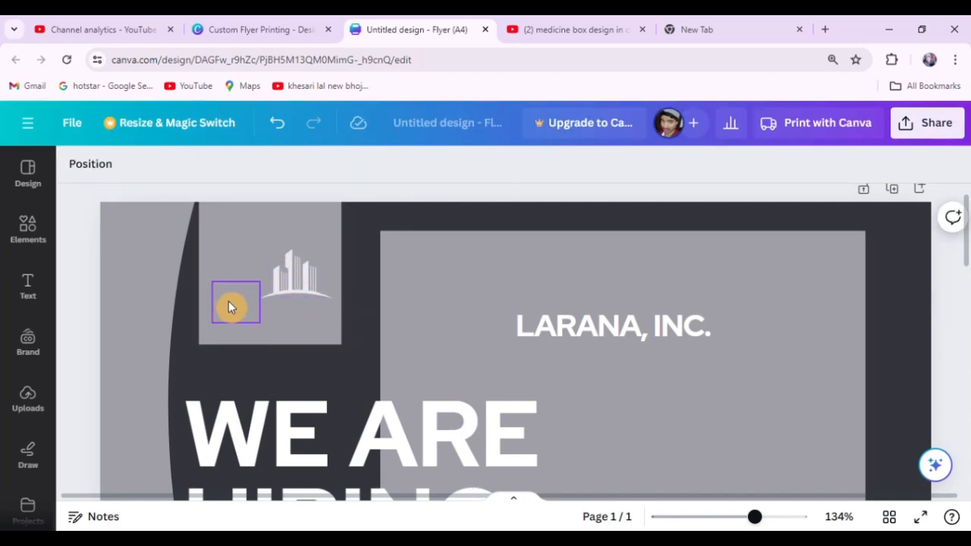
drag(273, 257, 297, 232)
click(229, 310)
key(Delete)
click(241, 311)
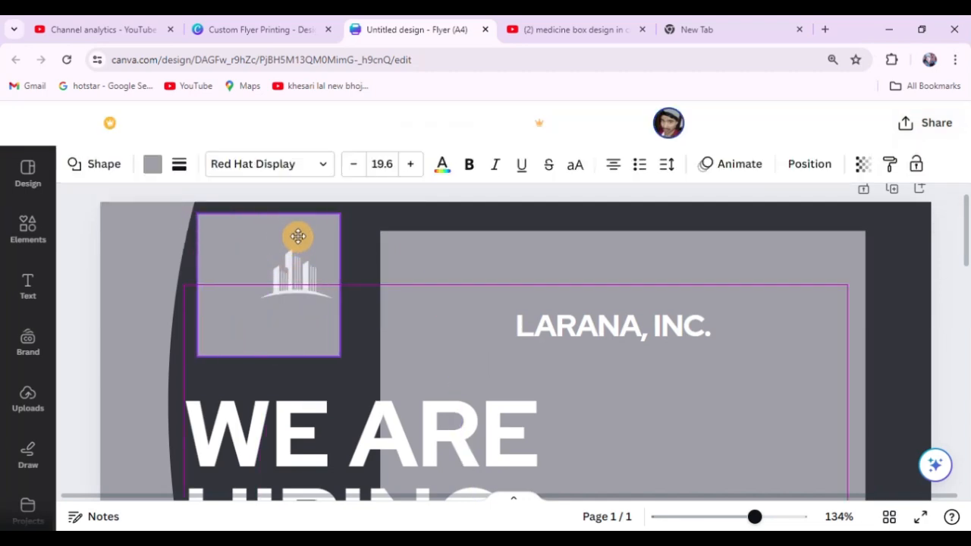
Move the building logo into the lower corner of the grey square and shrink the square to frame it closely.
drag(289, 265, 237, 304)
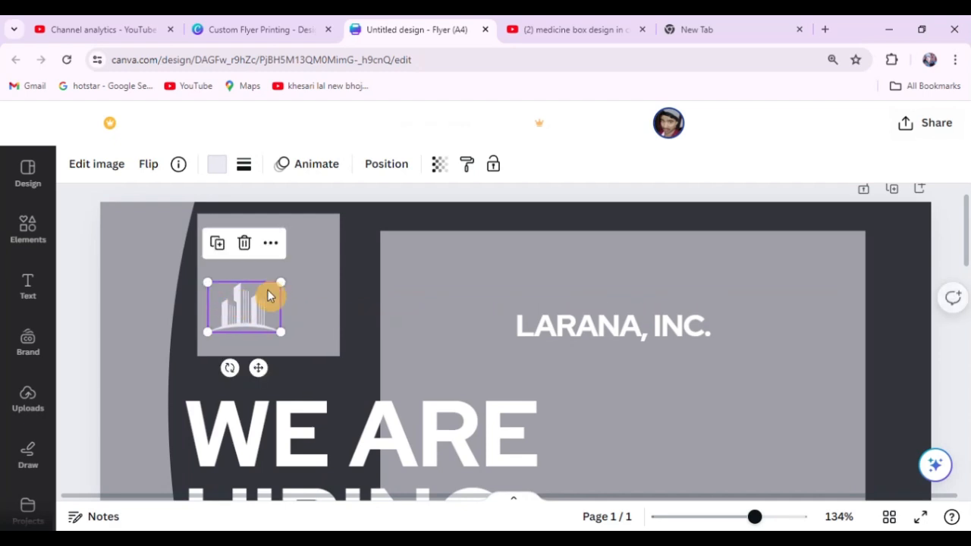
click(327, 247)
drag(335, 215, 286, 266)
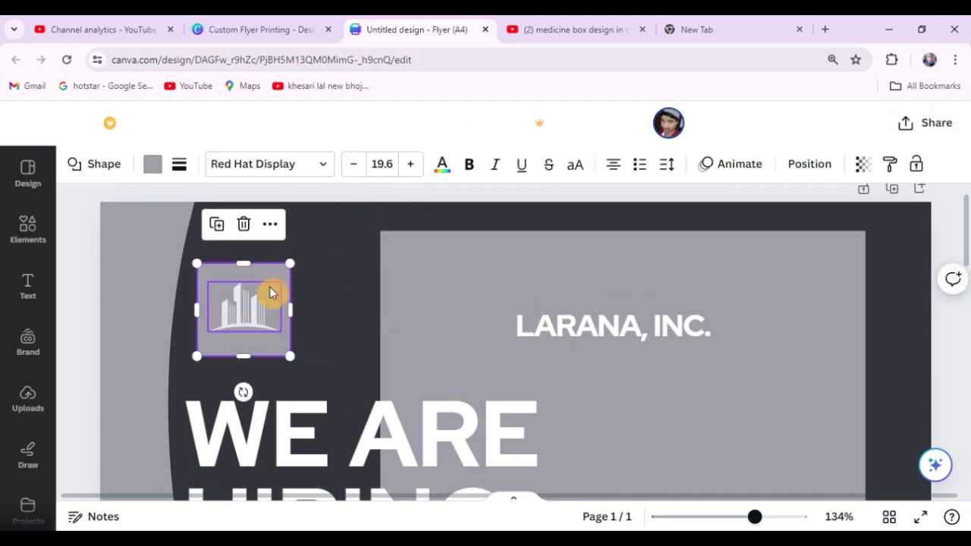
click(255, 307)
Recolour the wave shape along the flyer's edge with solid light purple, and replace that with pink.
scroll(375, 241, down, 5)
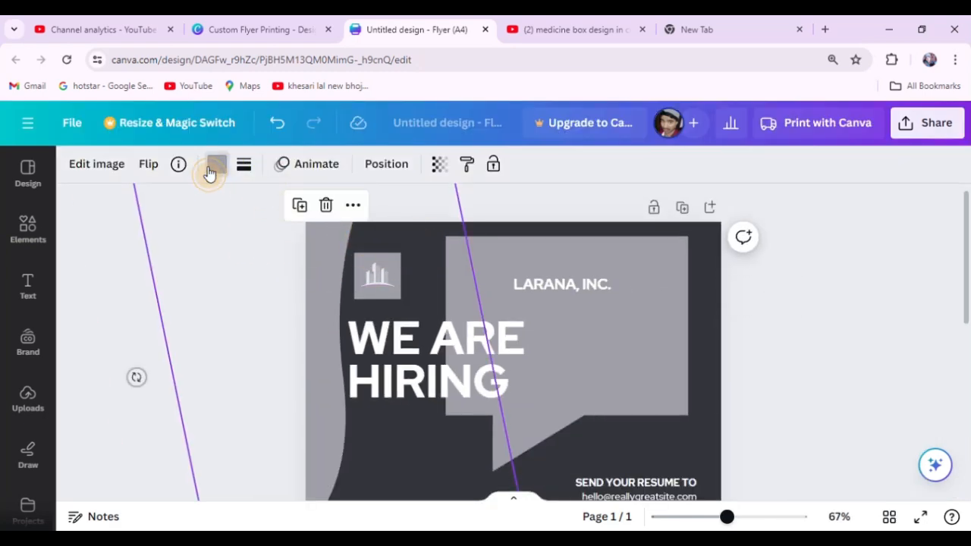
click(213, 165)
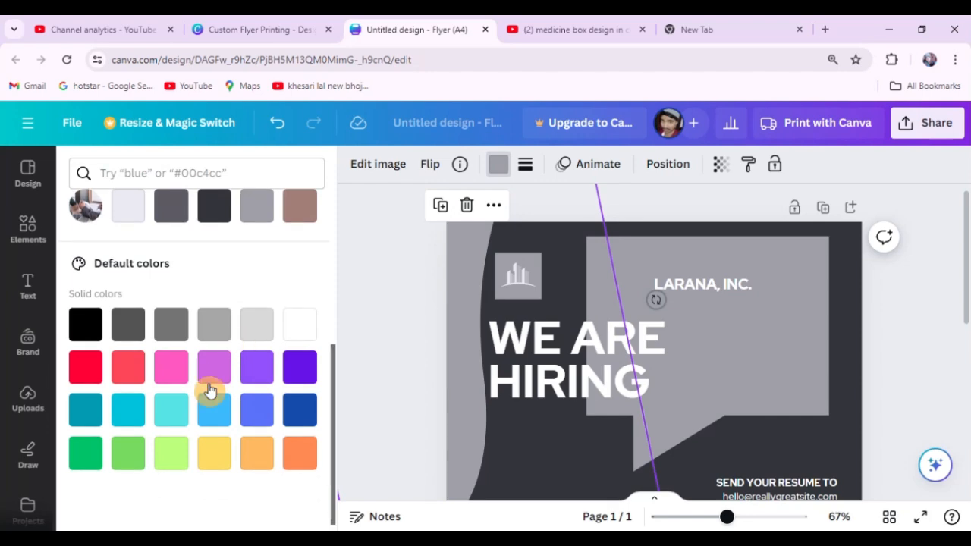
click(212, 379)
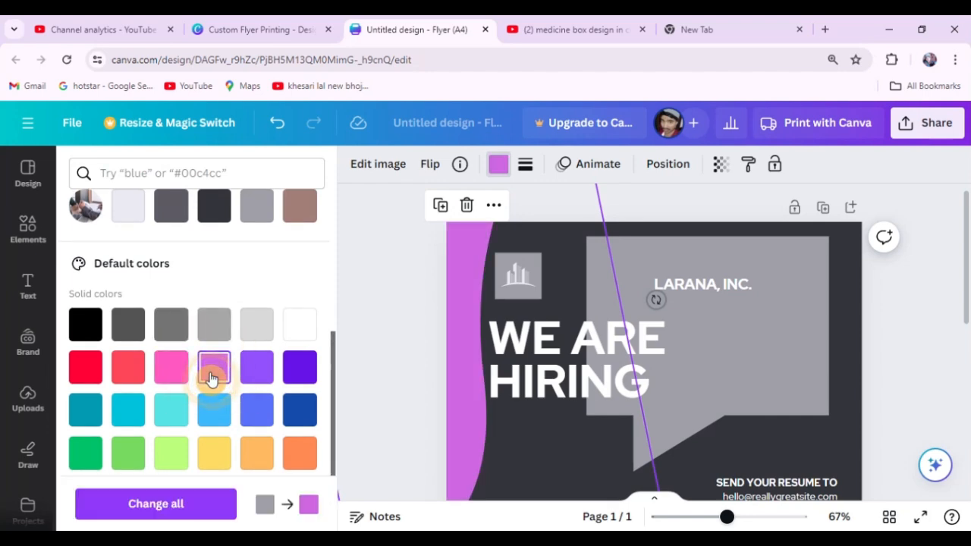
click(176, 371)
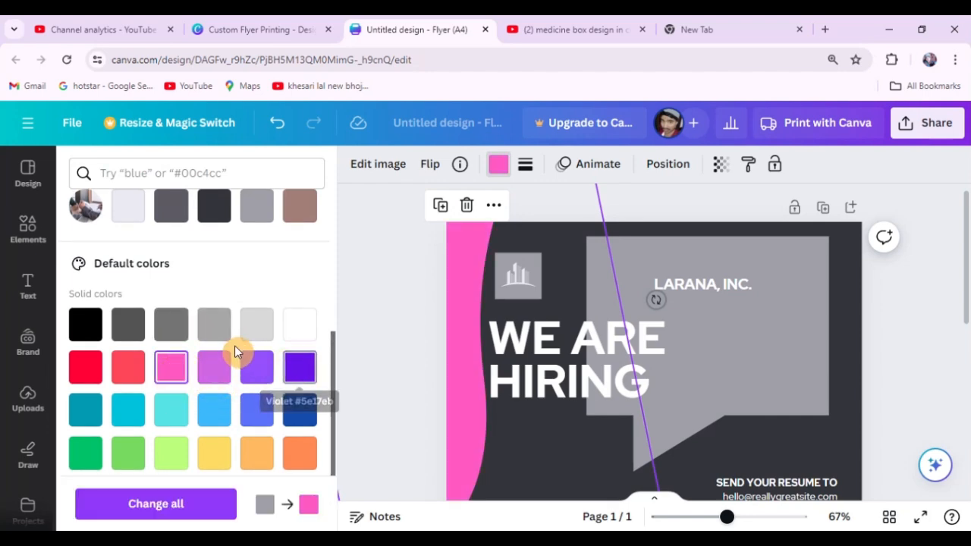
Give the wave shape along the flyer's edge a custom muted plum colour, #9F5281.
scroll(234, 347, down, 1)
scroll(228, 364, up, 4)
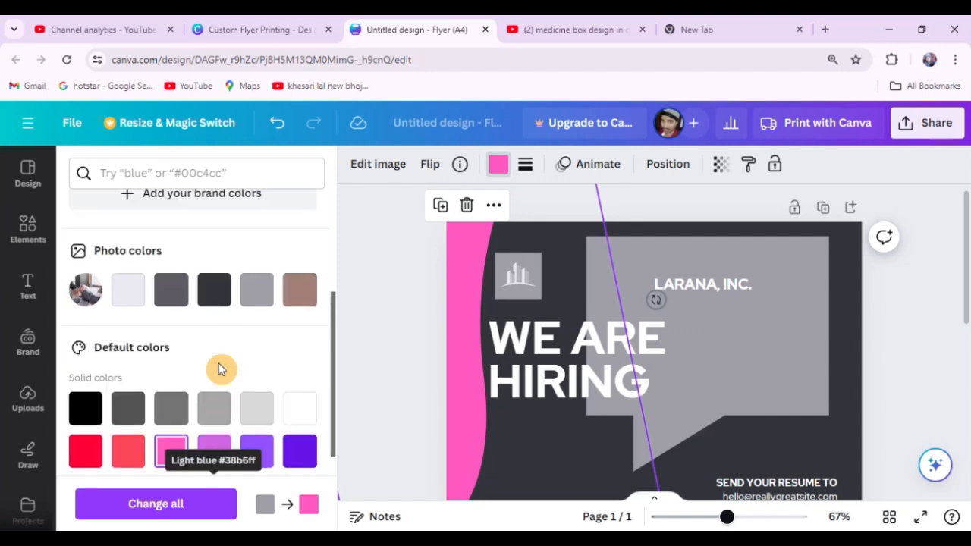
scroll(125, 273, up, 1)
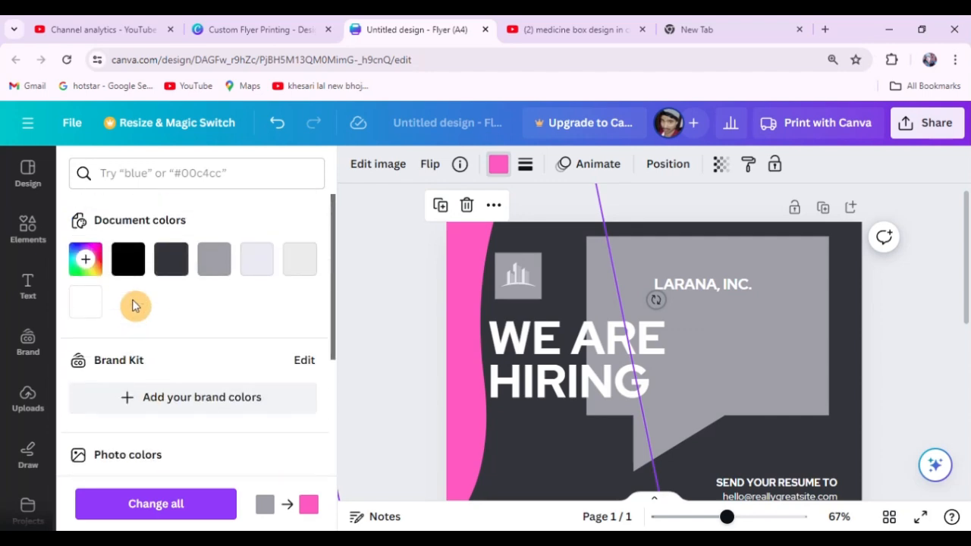
click(85, 260)
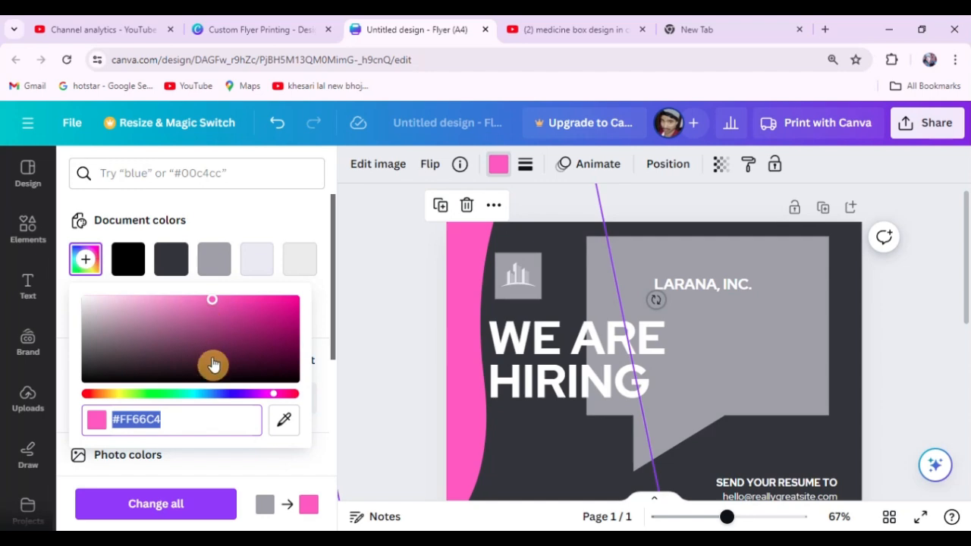
drag(161, 326, 187, 327)
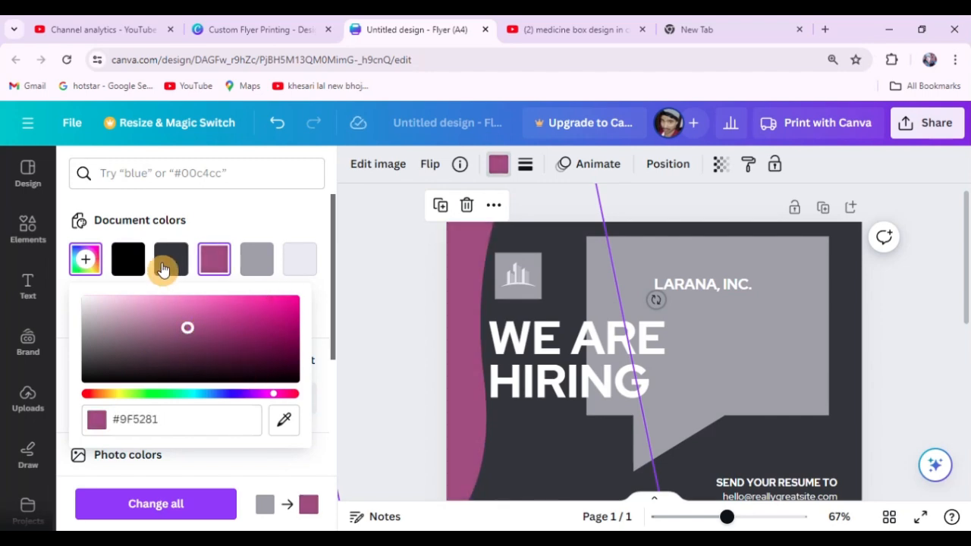
Shift the hue of the edge wave's custom colour to teal #529F98 and deselect the shape.
click(81, 265)
click(79, 267)
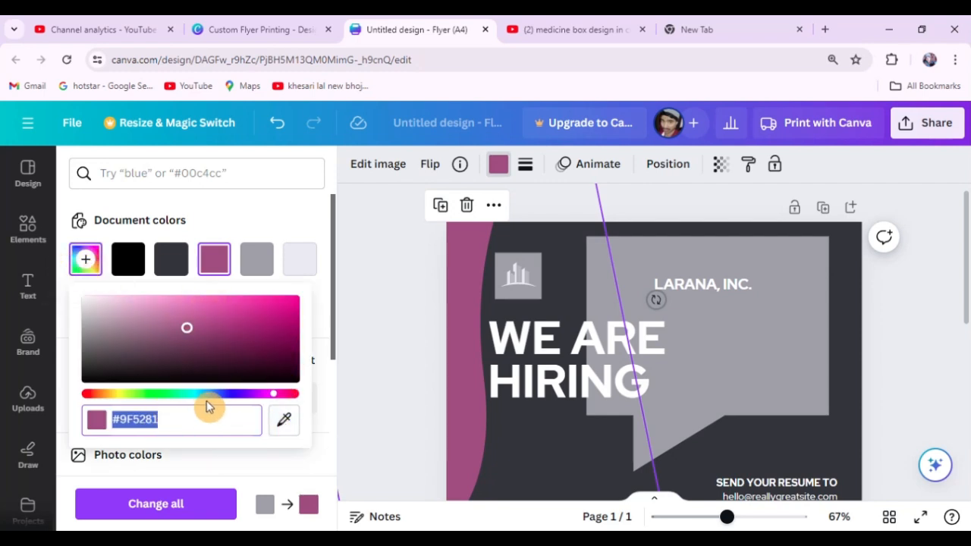
drag(244, 393, 189, 395)
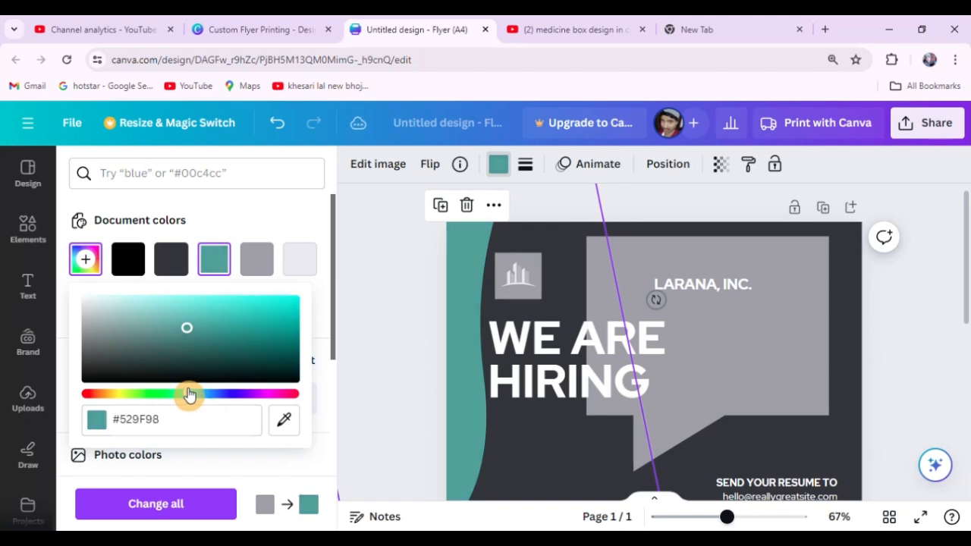
key(ctrl+minus)
key(ctrl+minus)
key(ctrl+minus)
key(ctrl+minus)
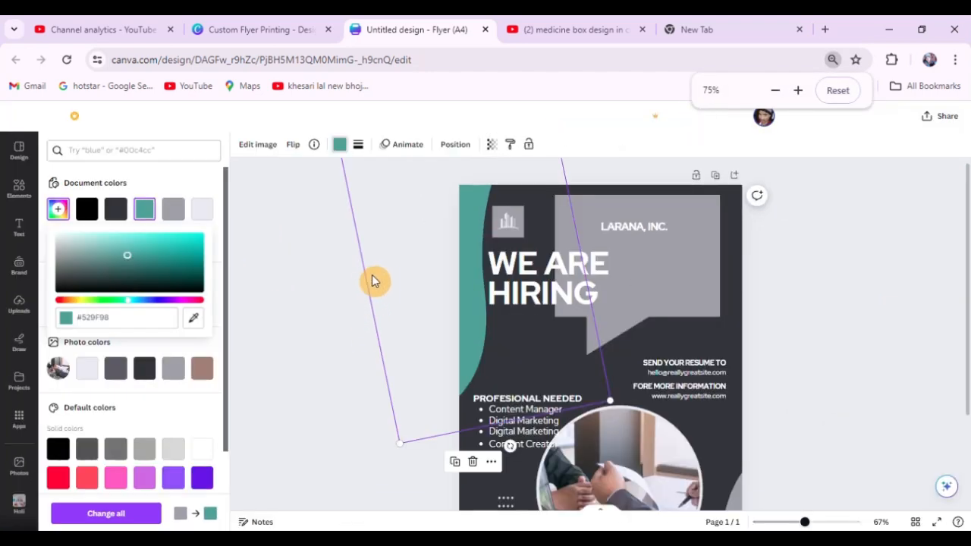
scroll(362, 288, up, 1)
click(307, 290)
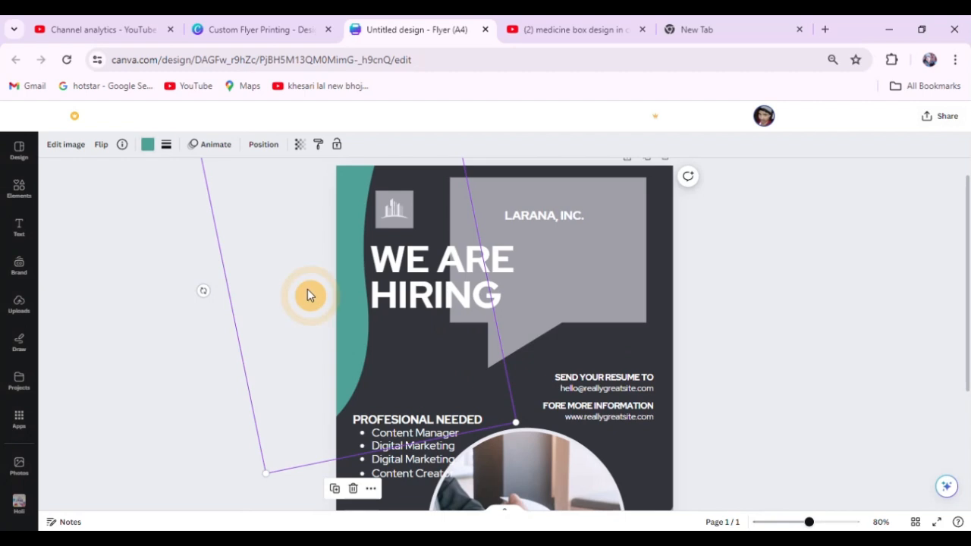
click(828, 281)
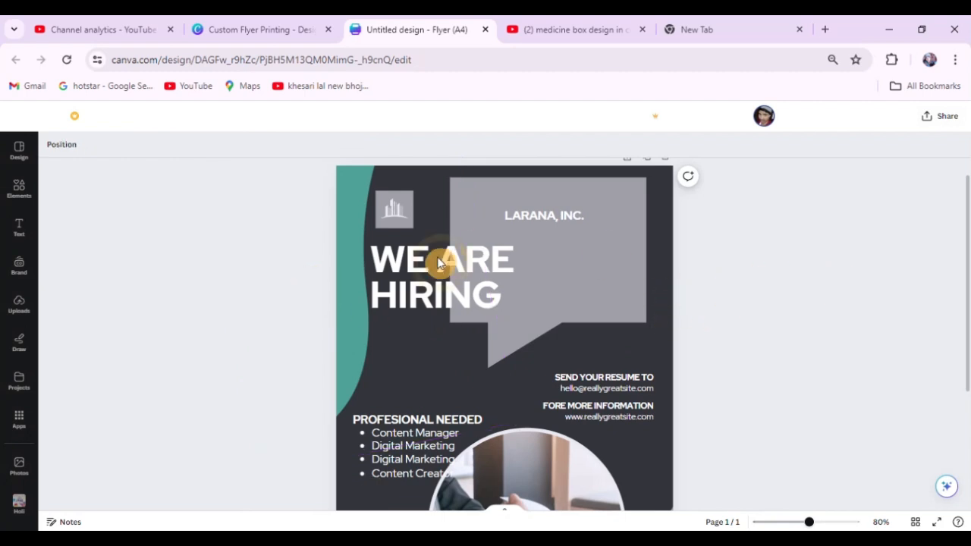
Move the WE ARE HIRING heading into the grey speech bubble with the LARANA, INC. text directly above it.
drag(447, 261, 524, 229)
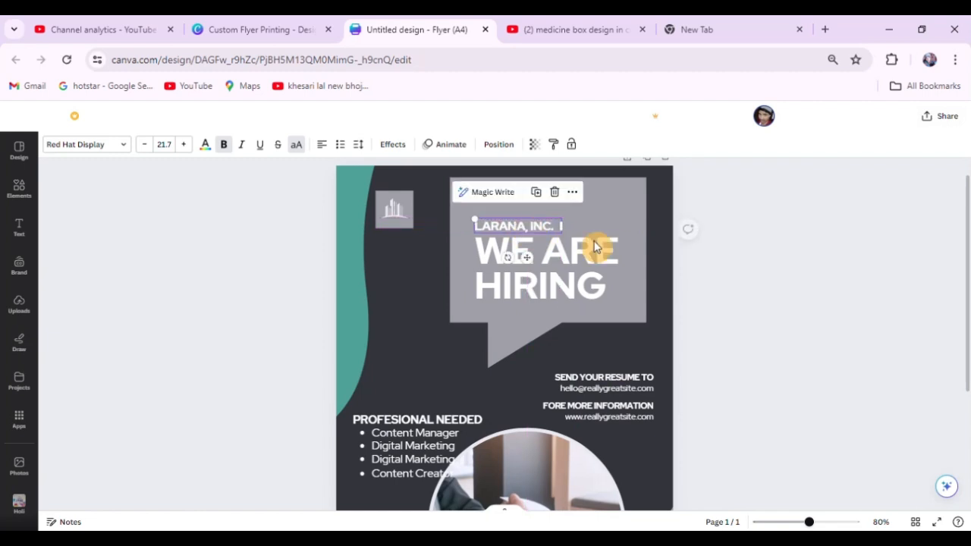
click(762, 261)
click(585, 254)
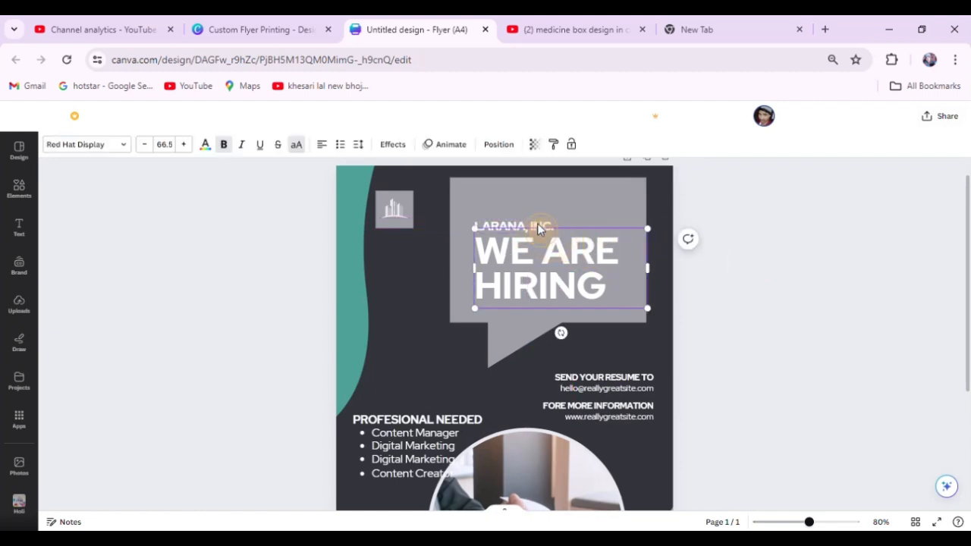
shift+click(542, 225)
drag(542, 227, 530, 210)
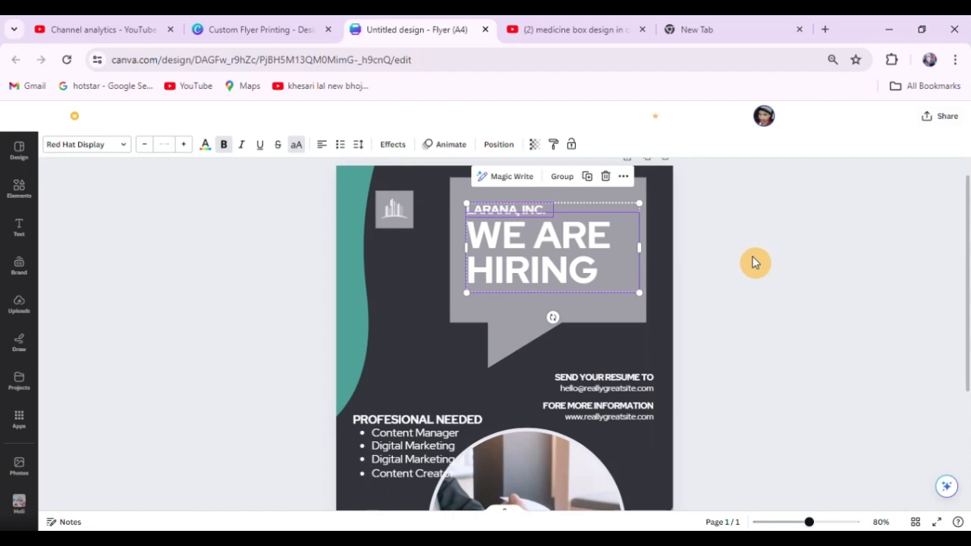
click(730, 255)
Pull the grey banner away from the bottom of the flyer and delete it.
scroll(541, 237, down, 3)
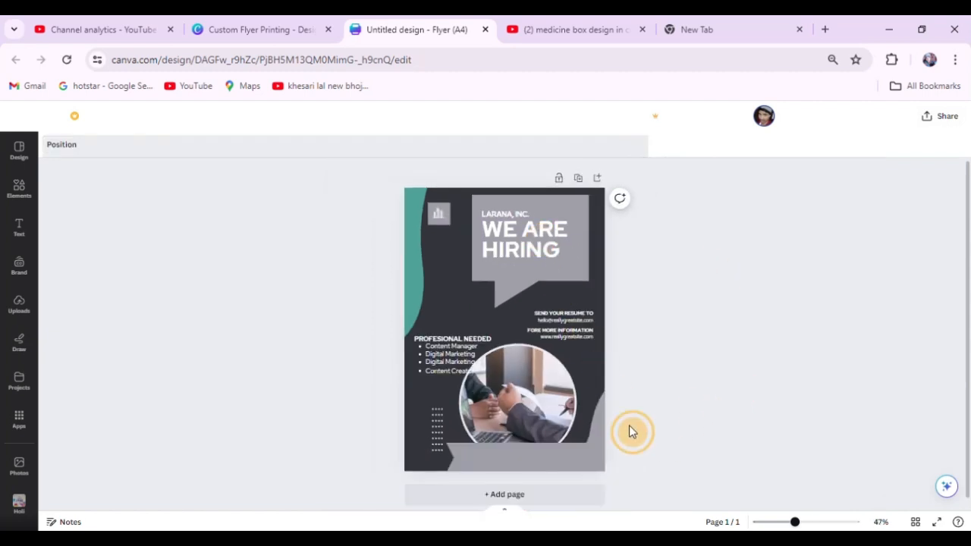
click(553, 459)
drag(552, 464, 538, 351)
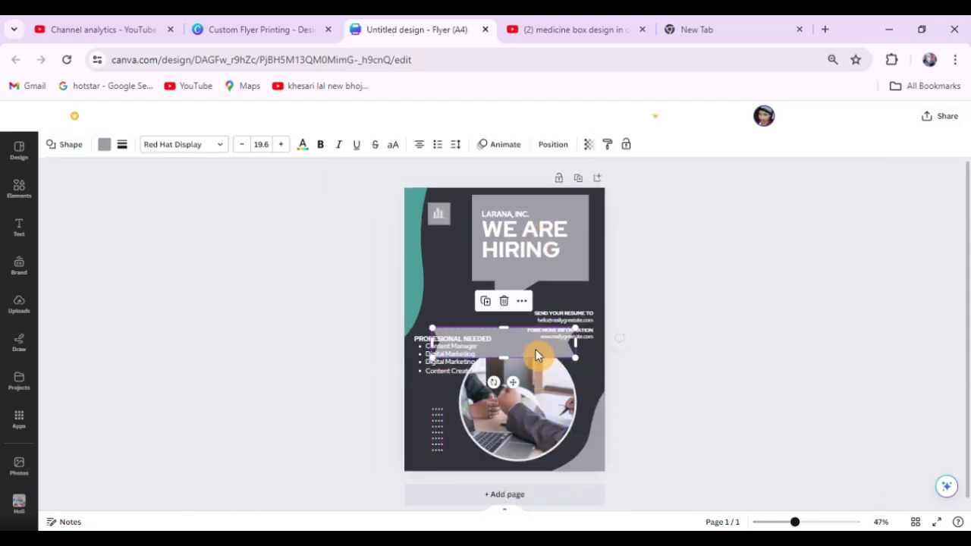
click(700, 314)
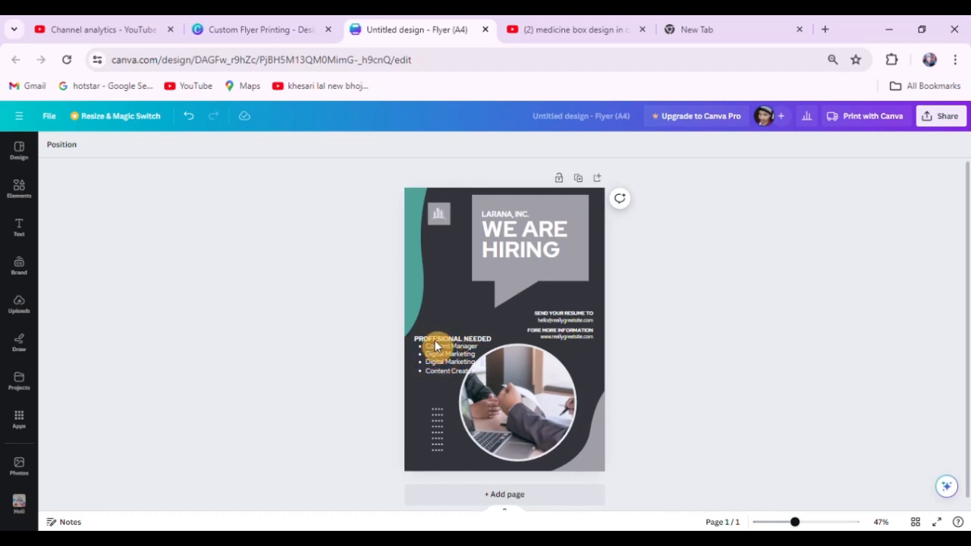
Place the circular photo beneath the speech bubble's tail and the PROFESIONAL NEEDED list in the flyer's lower right area.
click(436, 346)
drag(436, 346, 452, 319)
click(710, 323)
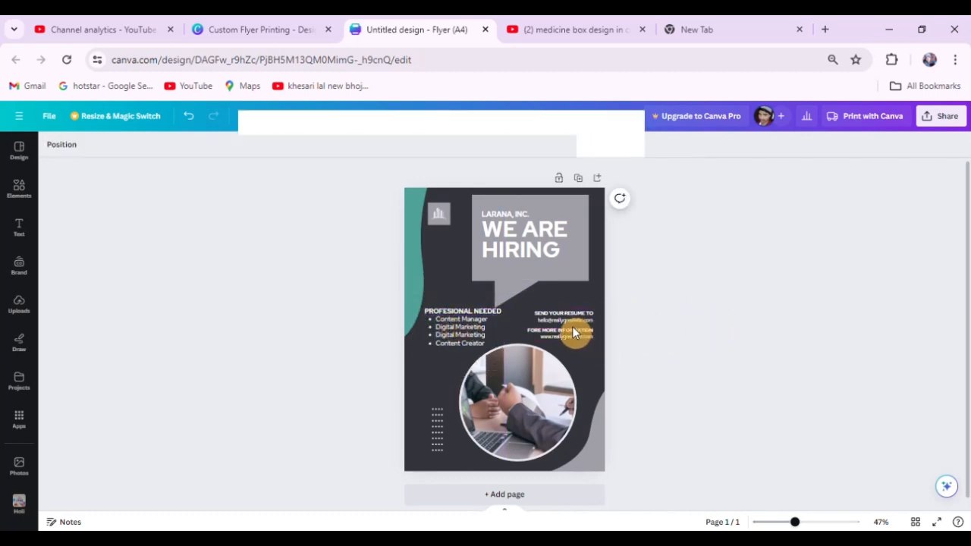
drag(529, 353, 541, 421)
click(784, 342)
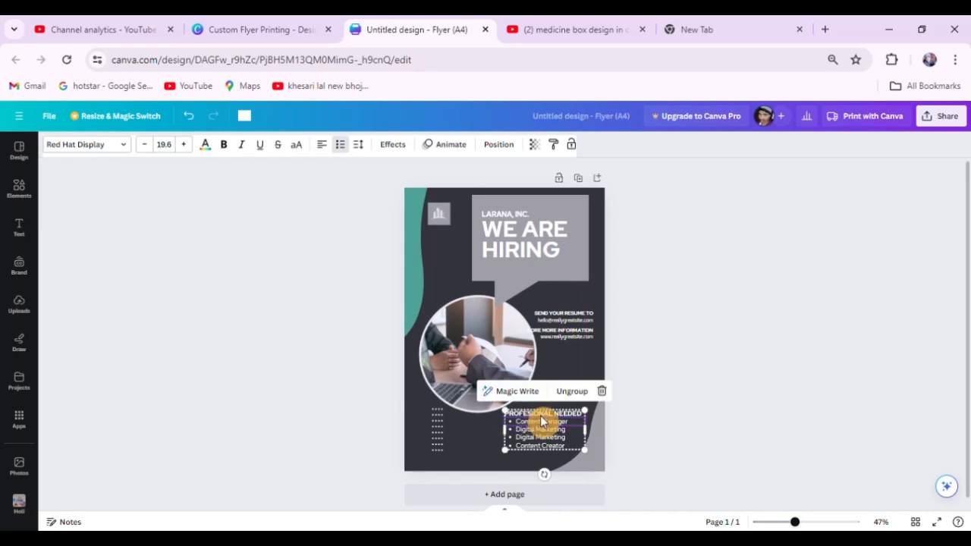
Try moving the SEND YOUR RESUME TO text below the photo, and undo the move.
click(621, 311)
drag(571, 315, 489, 440)
key(ctrl+z)
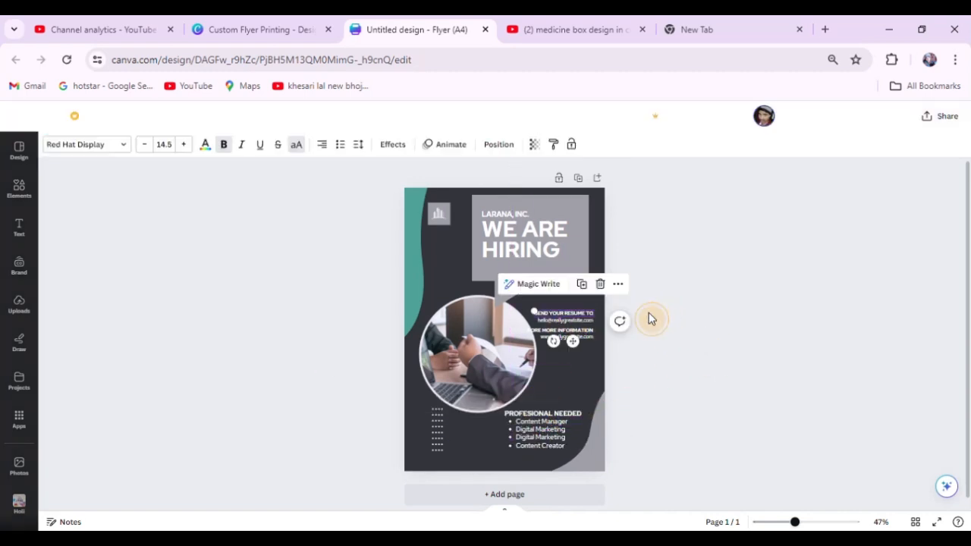
Group the resume and information contact lines and move the group slightly up, closer to the speech bubble.
drag(650, 303, 579, 305)
click(565, 287)
click(715, 380)
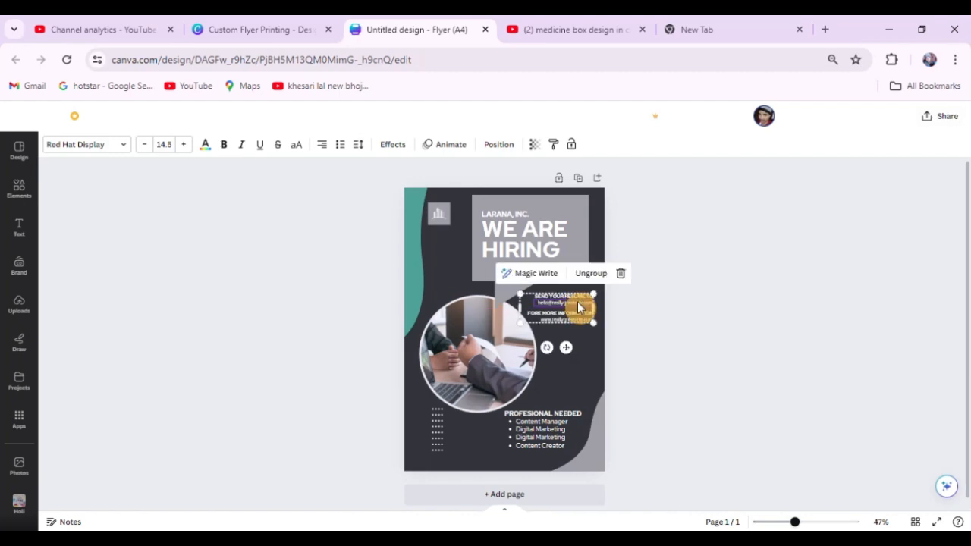
click(751, 320)
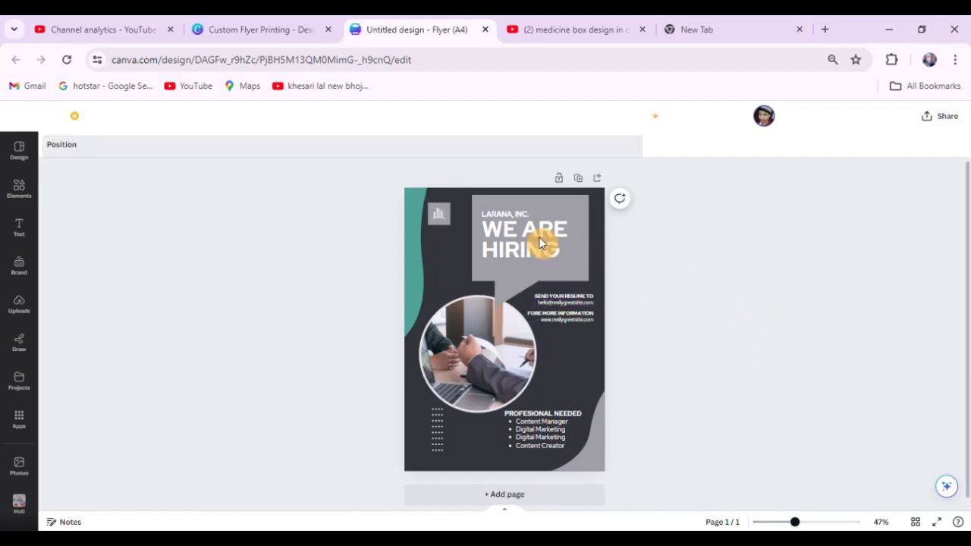
Widen the grey speech bubble slightly towards the logo.
click(572, 218)
drag(467, 252, 458, 249)
click(738, 267)
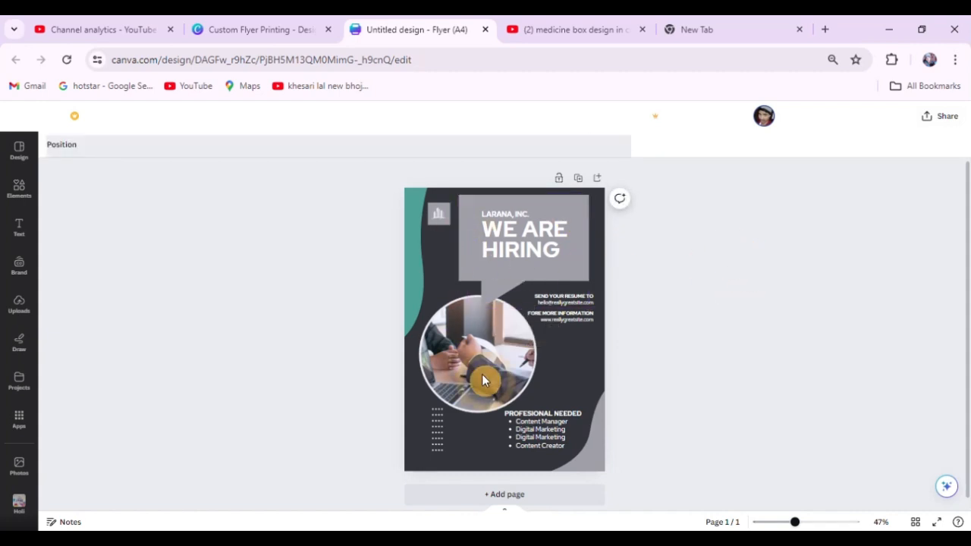
Try recolouring the flyer's lower corner wave with the brown photo colour, and undo the change.
scroll(568, 445, up, 2)
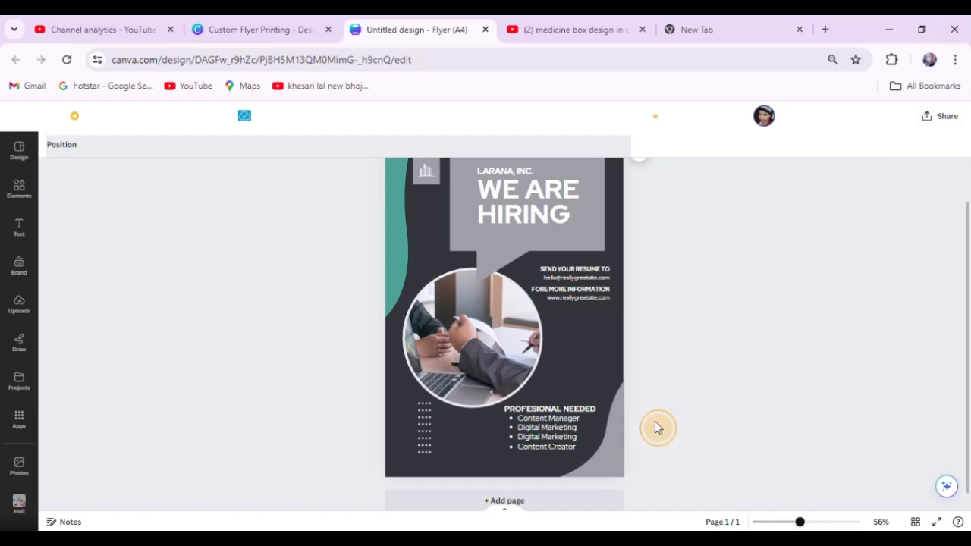
click(618, 454)
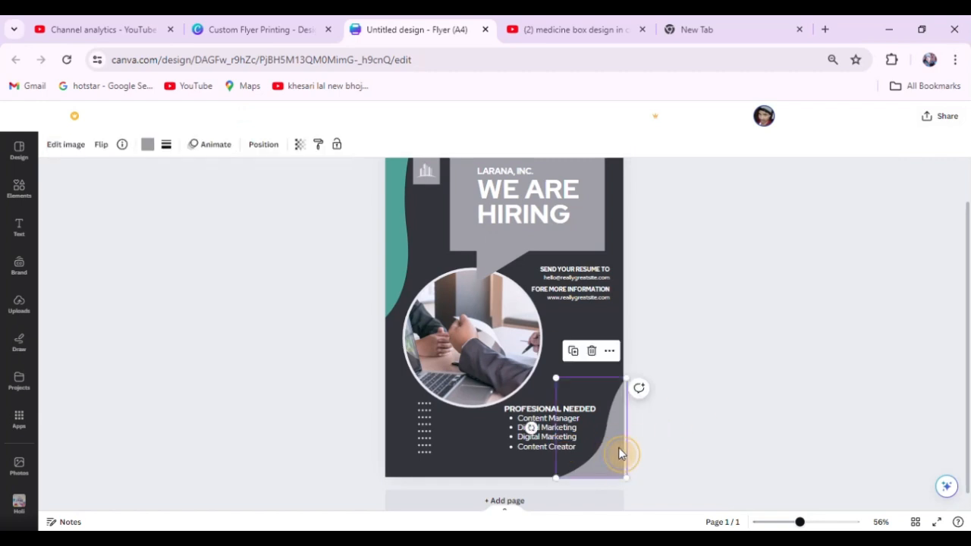
click(148, 150)
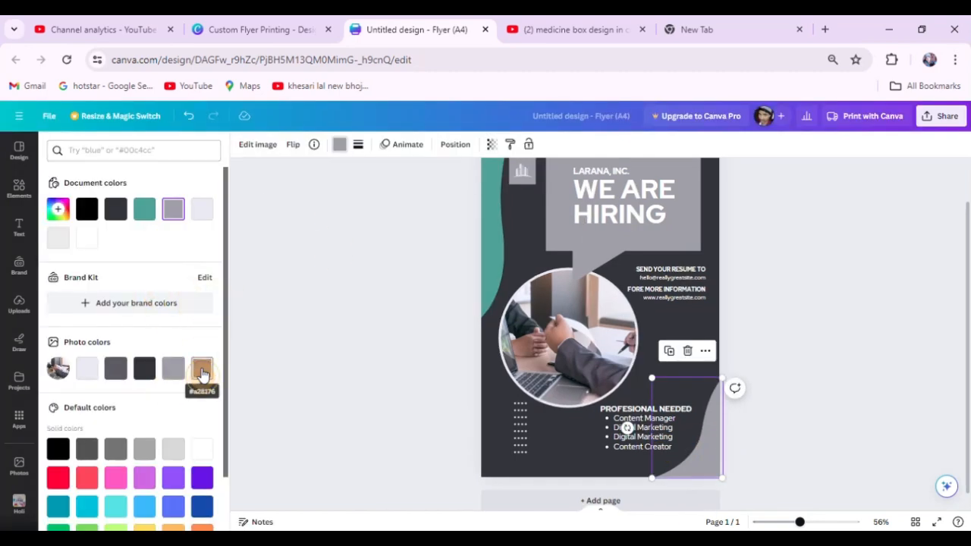
click(202, 370)
click(789, 278)
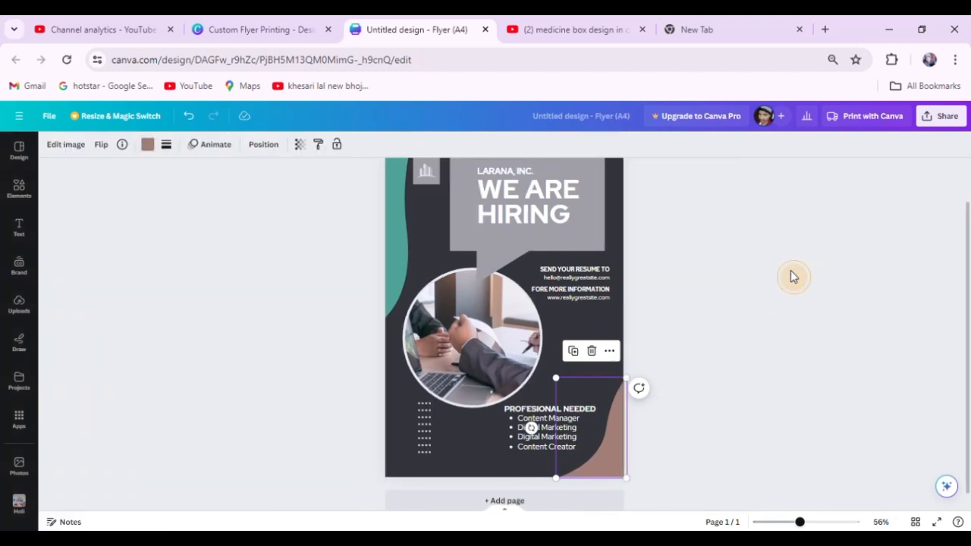
key(ctrl+z)
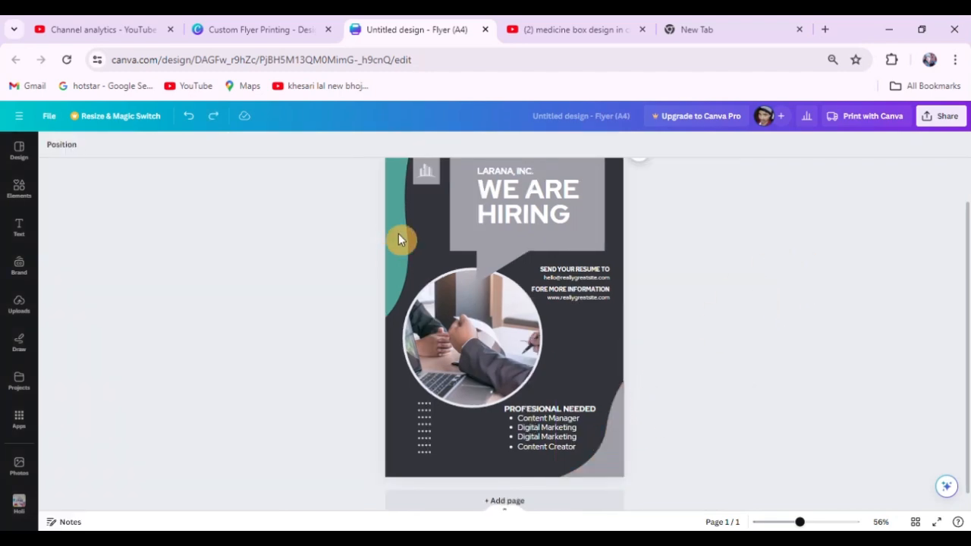
Recolour the lower corner wave and the wave along the opposite edge with the solid default turquoise.
click(613, 458)
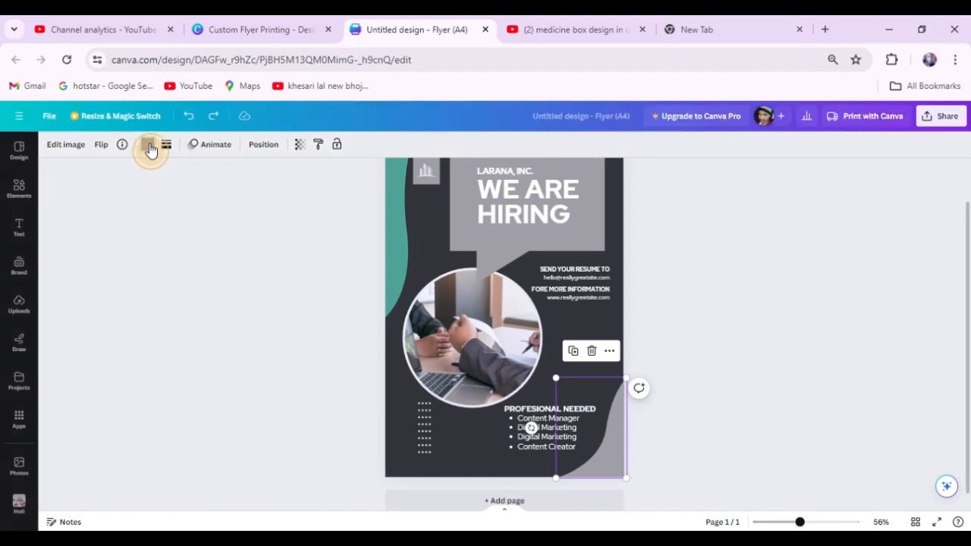
click(148, 146)
click(116, 506)
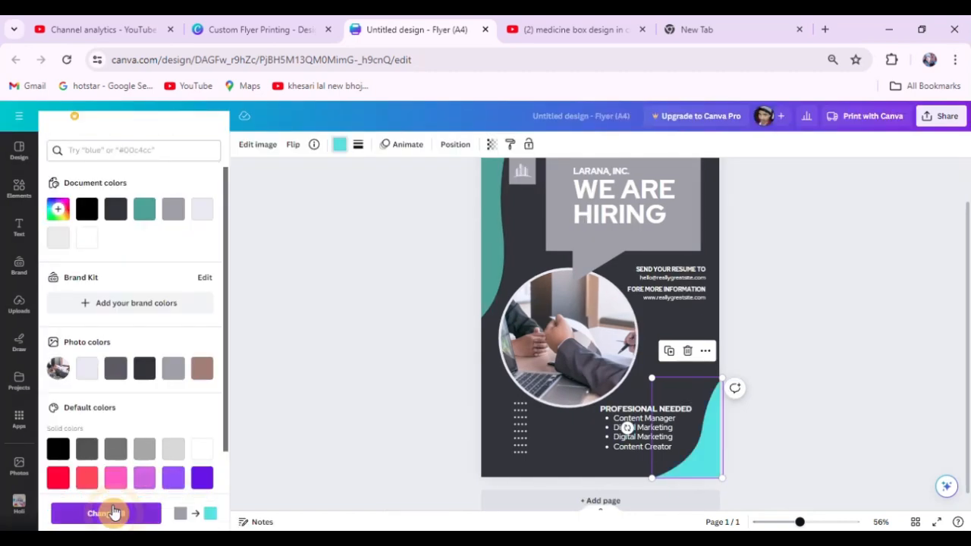
click(494, 256)
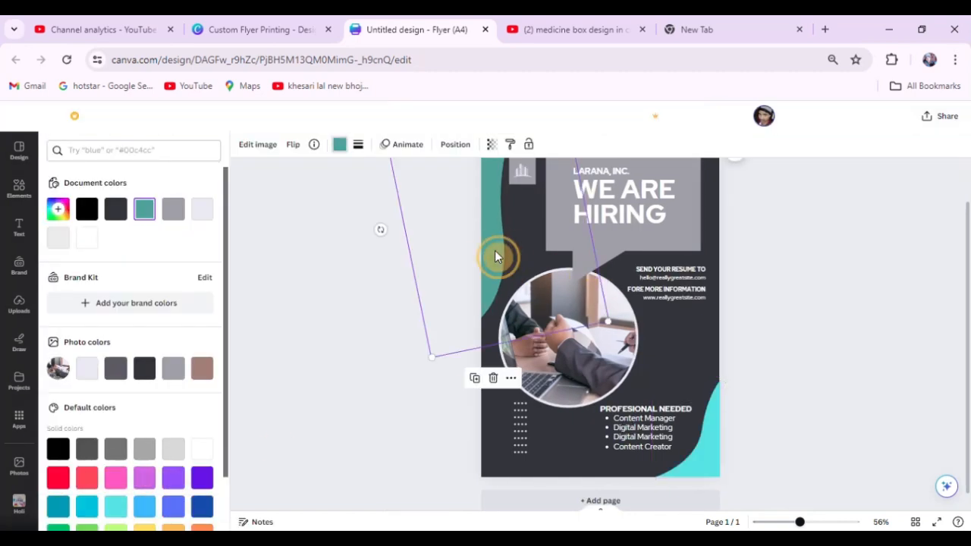
click(116, 507)
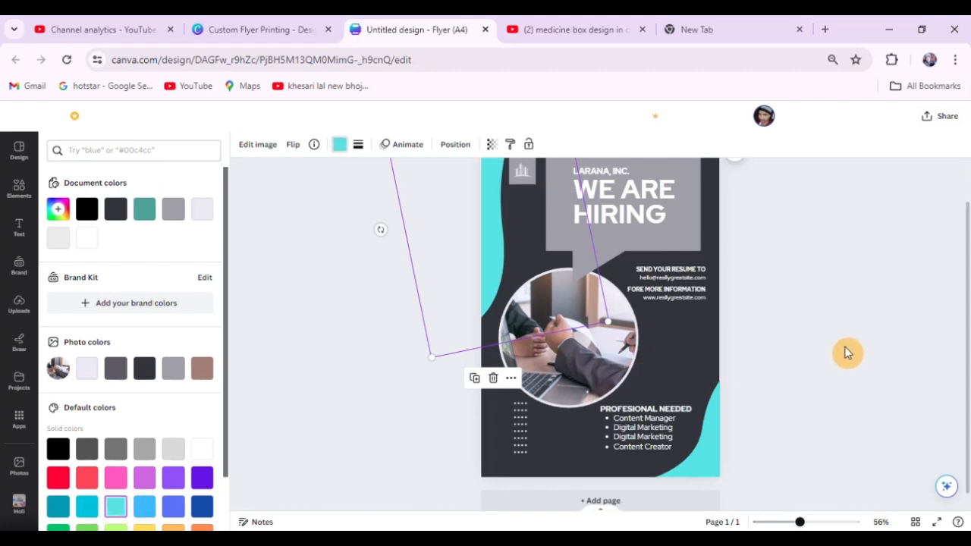
click(844, 312)
Set the flyer's page background to solid purple, and replace that with the black-to-dark-blue gradient.
scroll(618, 323, down, 2)
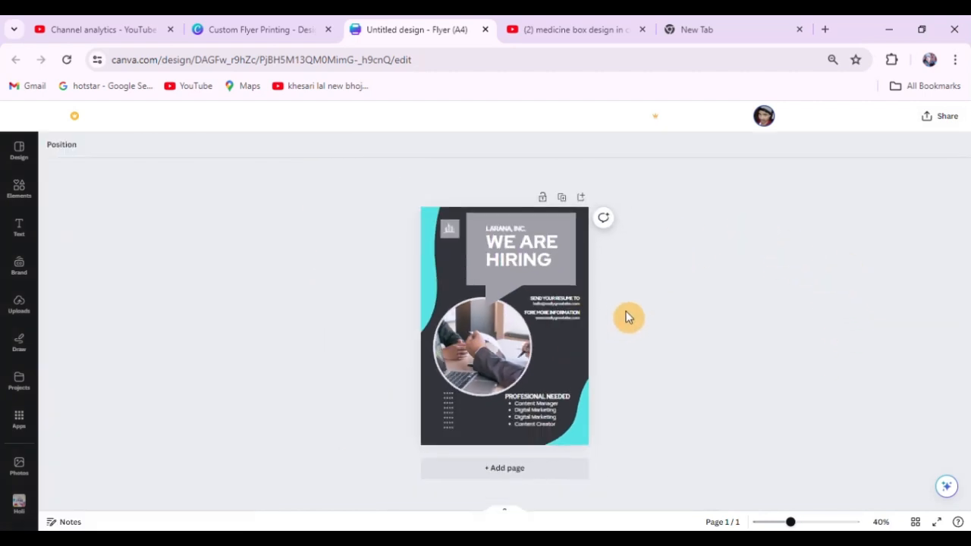
scroll(716, 253, up, 1)
click(580, 373)
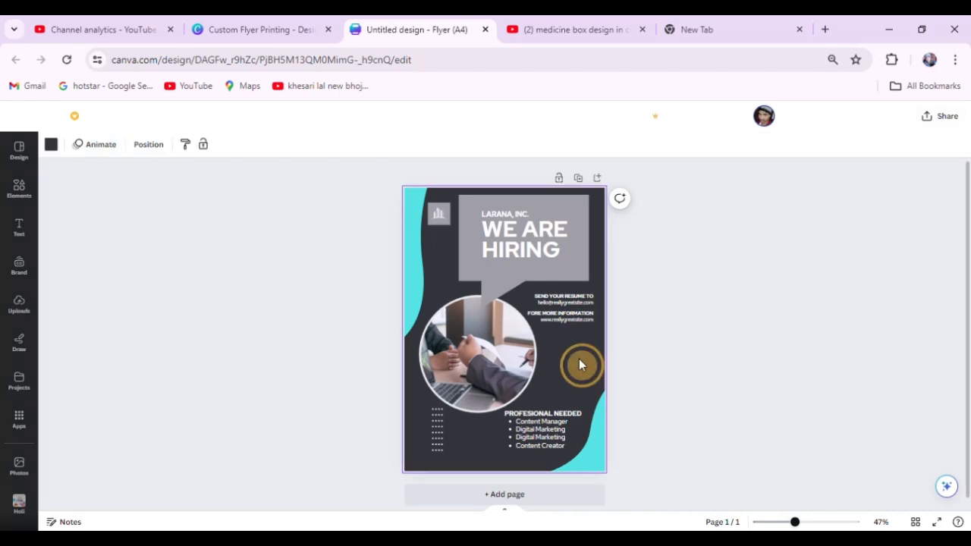
click(50, 144)
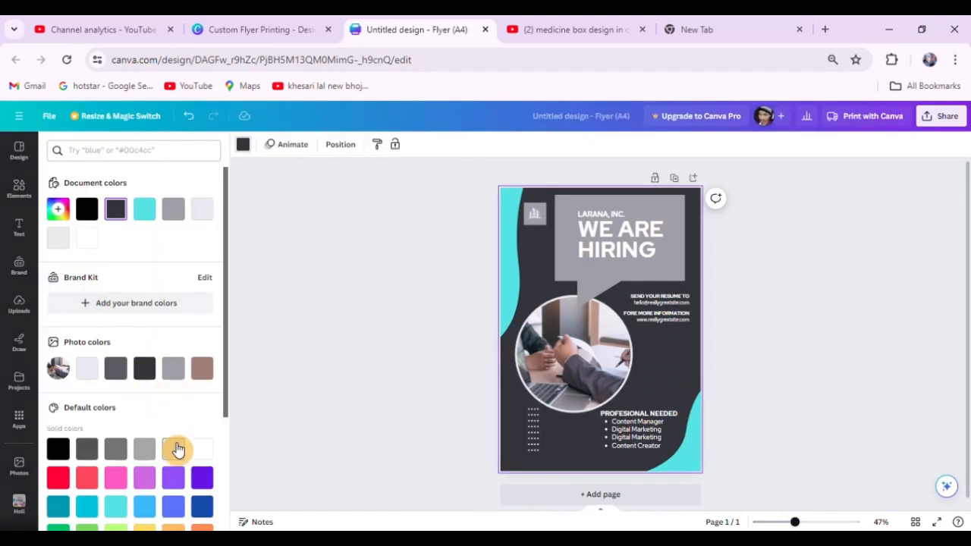
scroll(178, 446, down, 2)
click(173, 336)
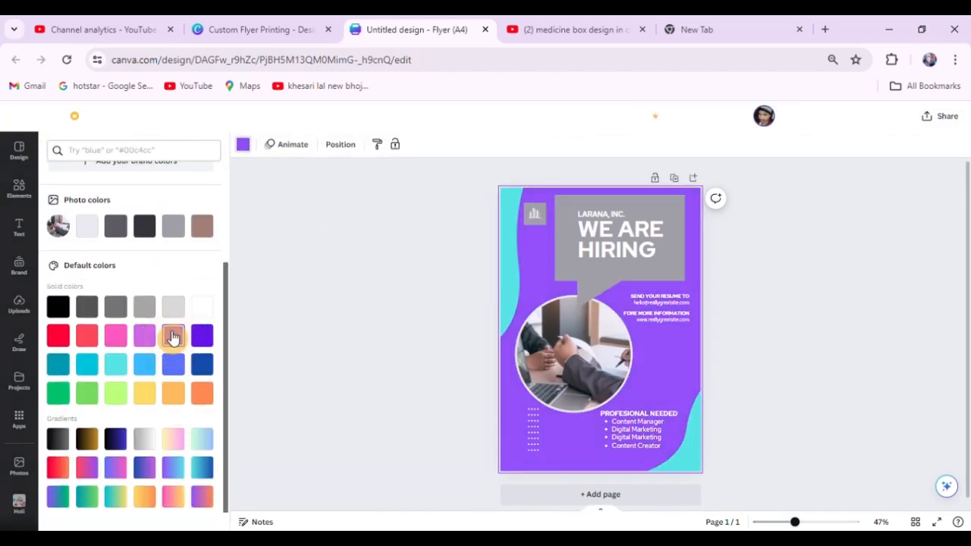
click(116, 440)
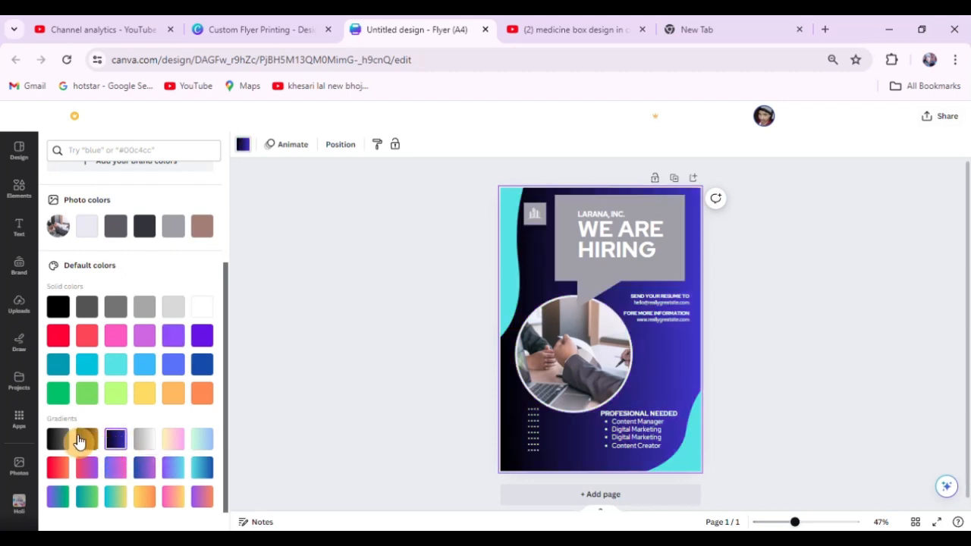
Try other gradients on the page background, including black-to-grey and grey-to-white, and return to the black-to-dark-blue gradient.
click(85, 441)
click(60, 440)
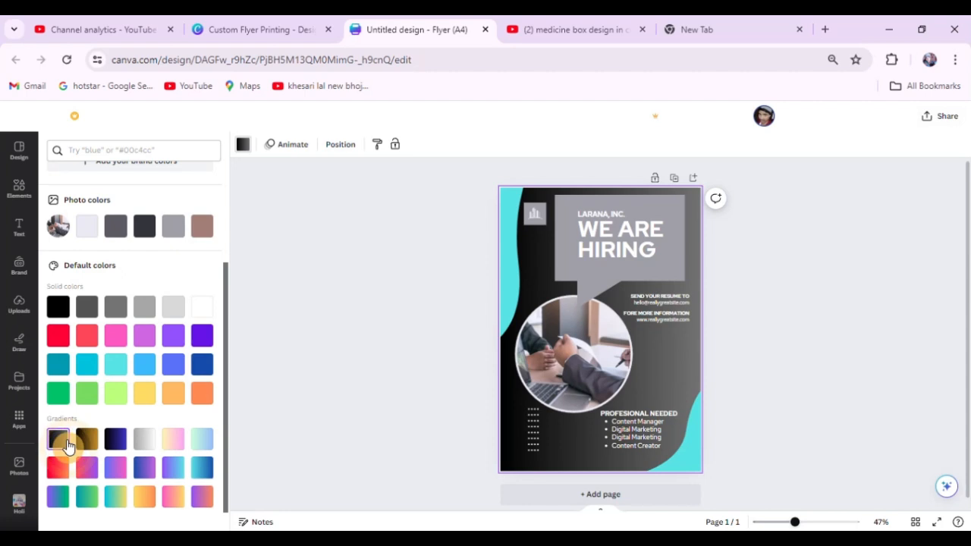
click(173, 443)
click(144, 444)
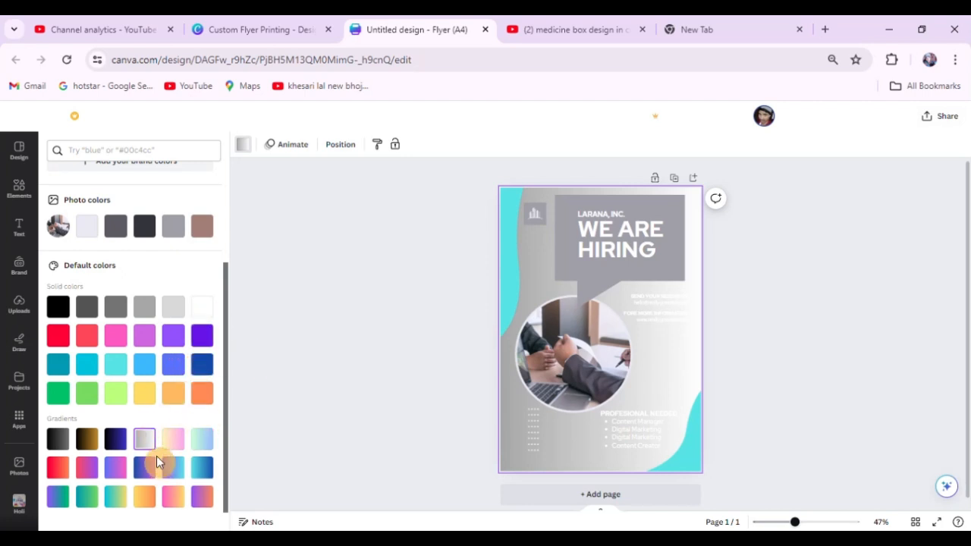
click(111, 448)
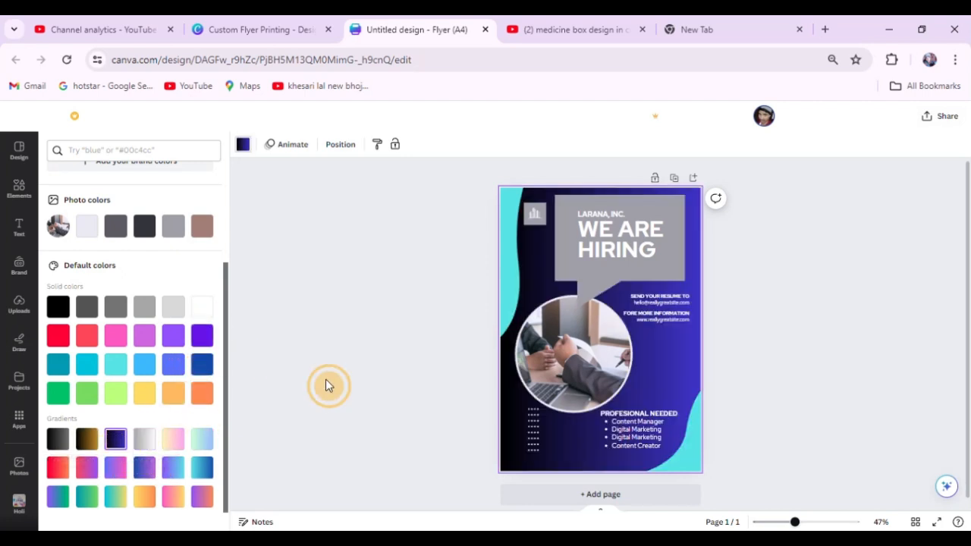
click(747, 273)
Try recolouring the wave along the flyer's upper side edge with the solid default dark blue, and undo the change.
click(591, 463)
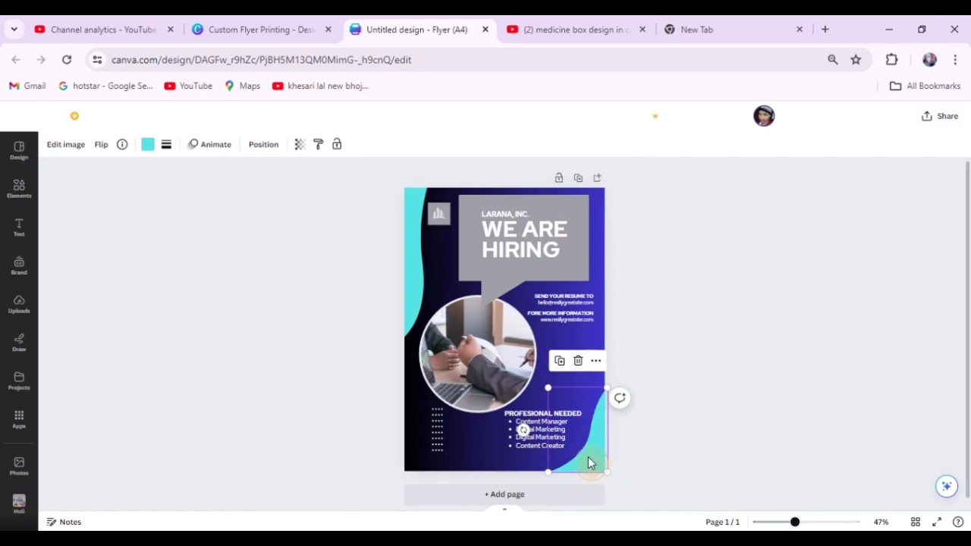
shift+click(446, 275)
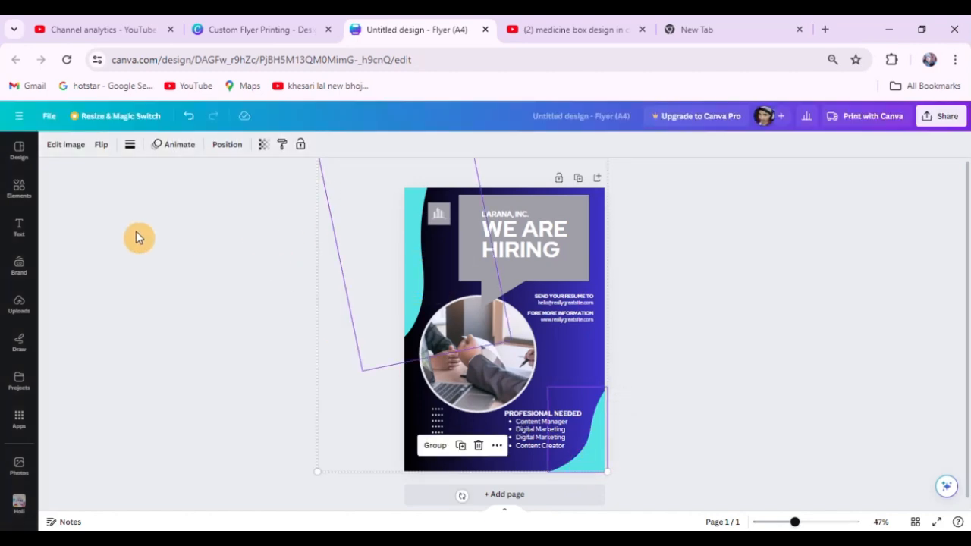
click(410, 269)
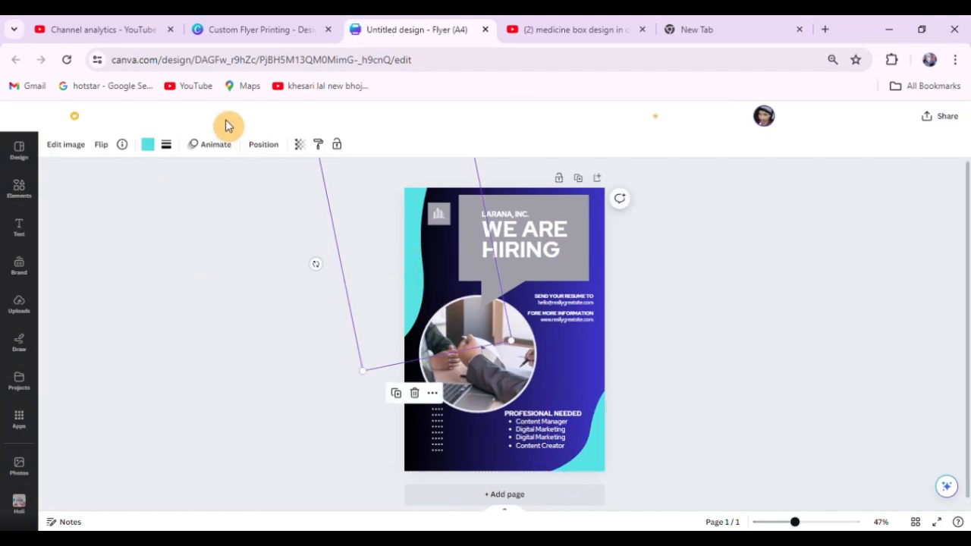
click(150, 145)
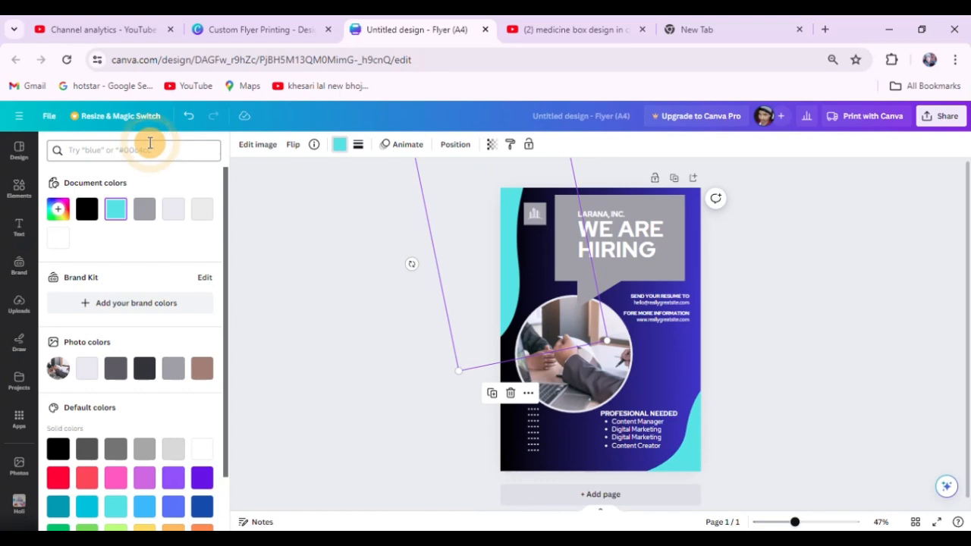
click(201, 507)
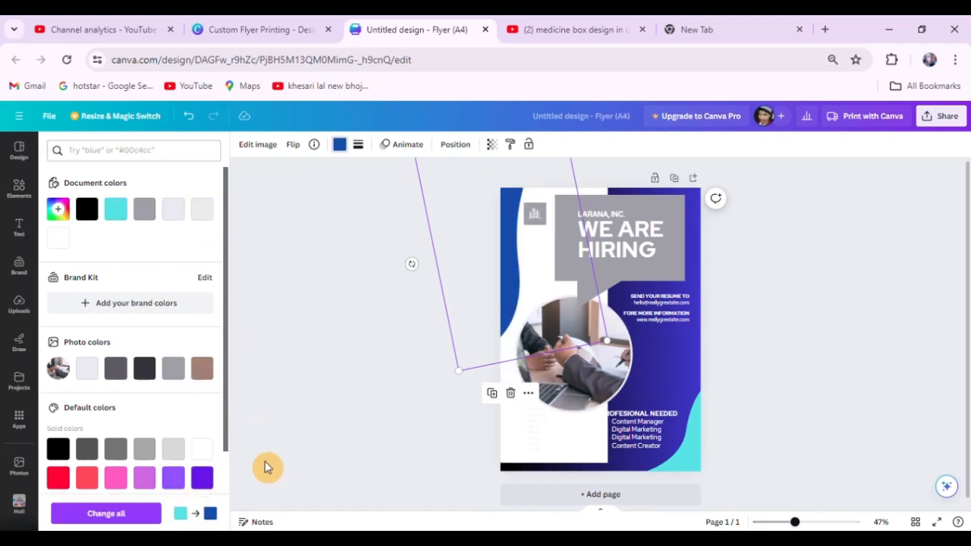
key(ctrl+z)
click(747, 278)
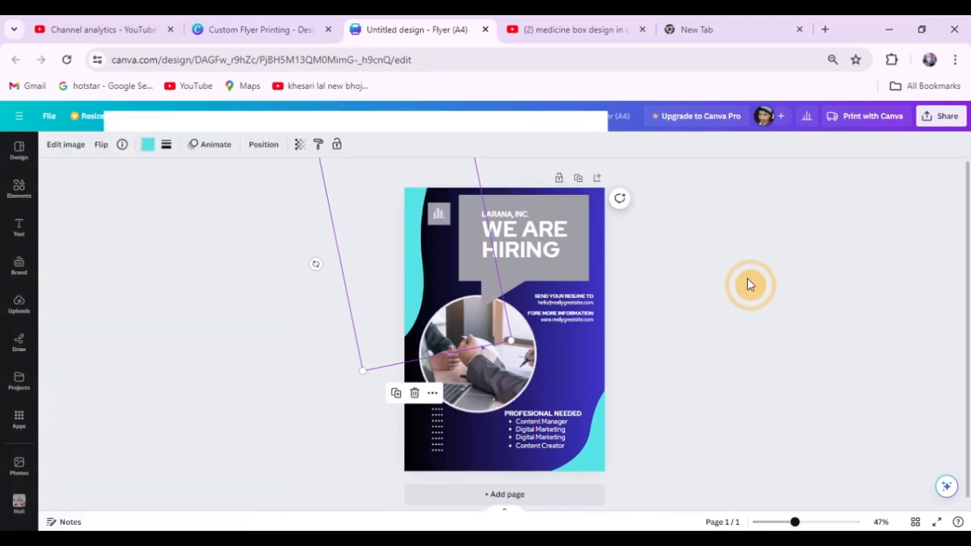
Recolour the upper side wave with the solid default light blue, and replace that with the solid dark blue.
click(411, 281)
click(148, 144)
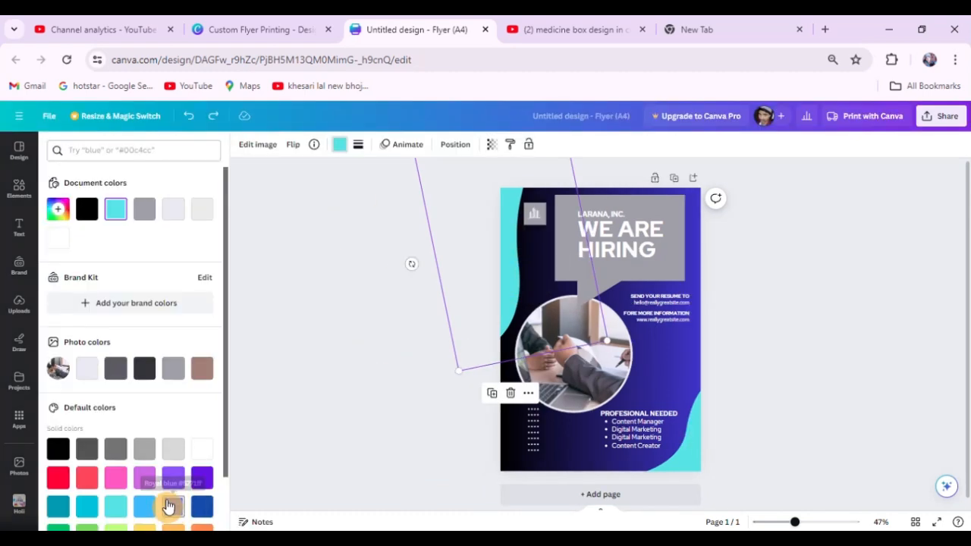
click(144, 508)
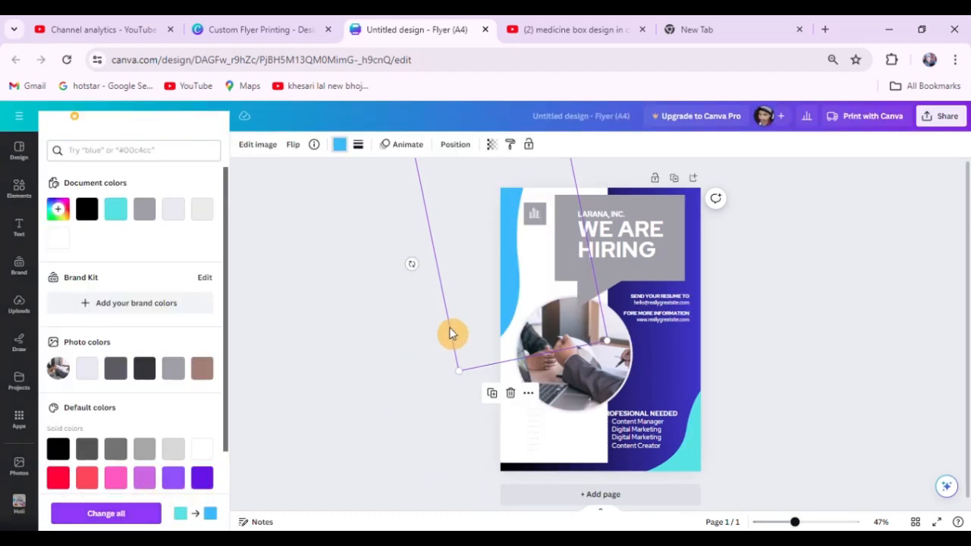
scroll(450, 331, down, 3)
scroll(714, 319, up, 3)
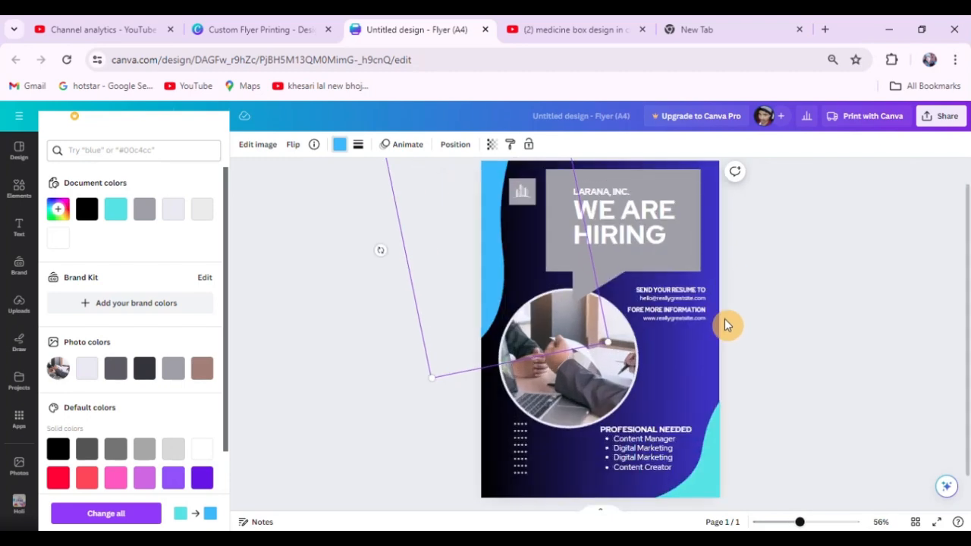
scroll(730, 311, down, 2)
scroll(730, 321, up, 1)
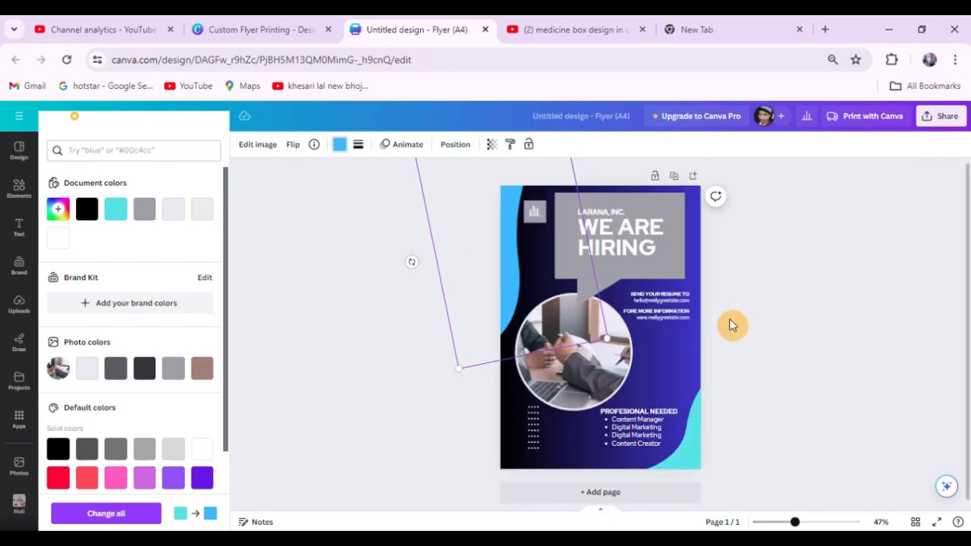
scroll(176, 440, down, 2)
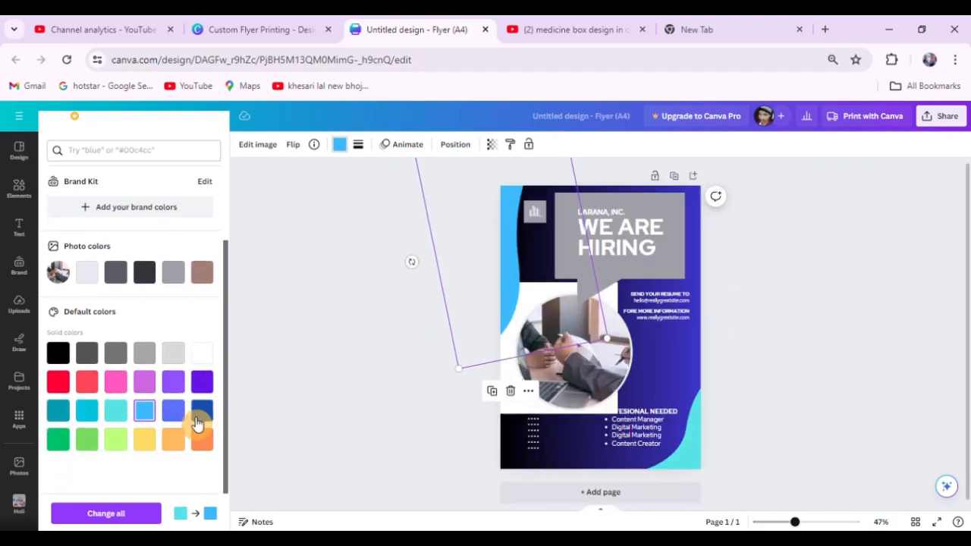
click(201, 412)
click(827, 307)
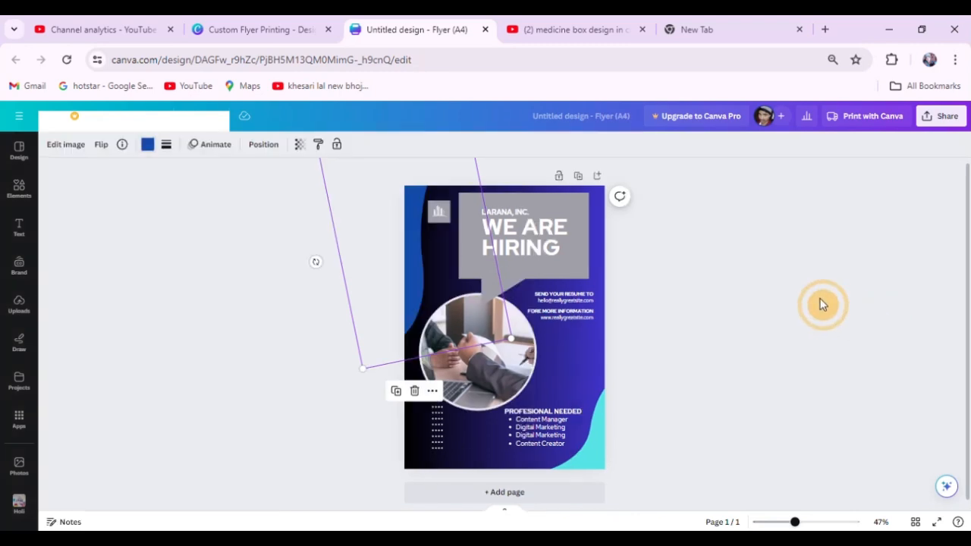
Recolour the flyer's lower corner wave with the solid default dark blue.
click(589, 459)
click(147, 144)
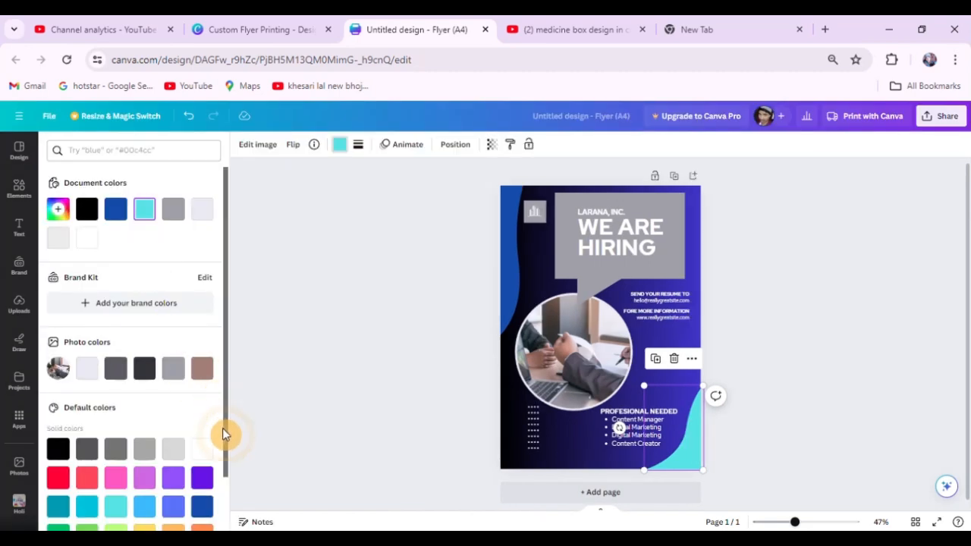
scroll(225, 486, down, 1)
click(201, 451)
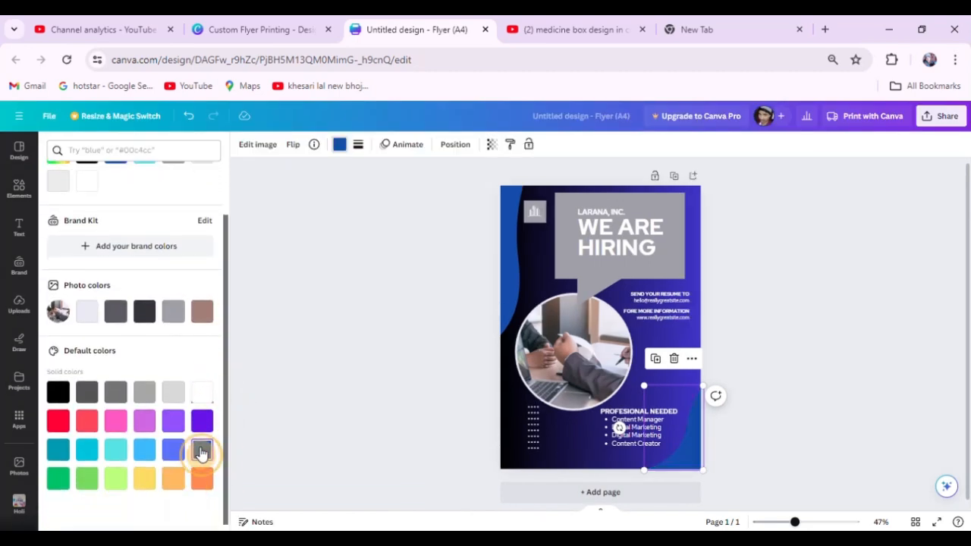
click(824, 240)
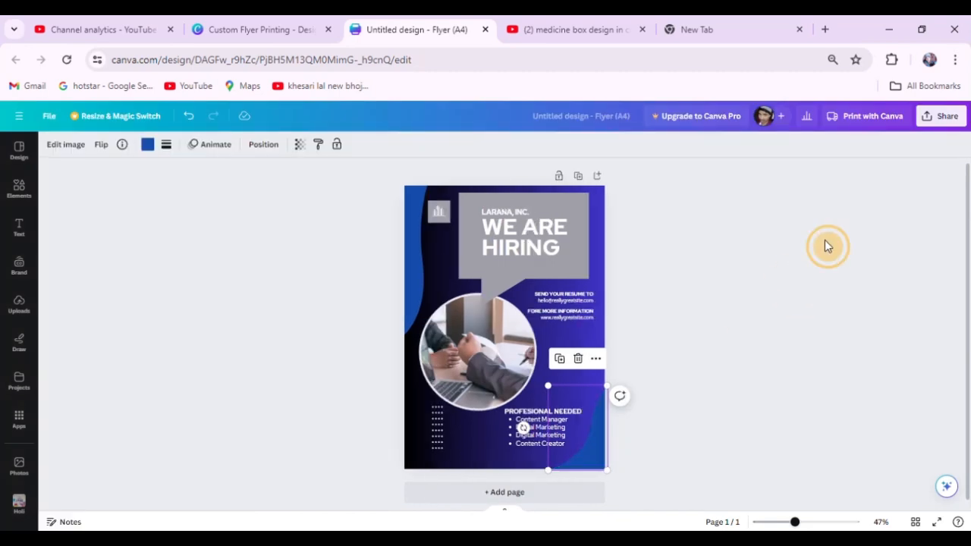
Try three progressively lighter default greys on the lower corner wave.
click(590, 454)
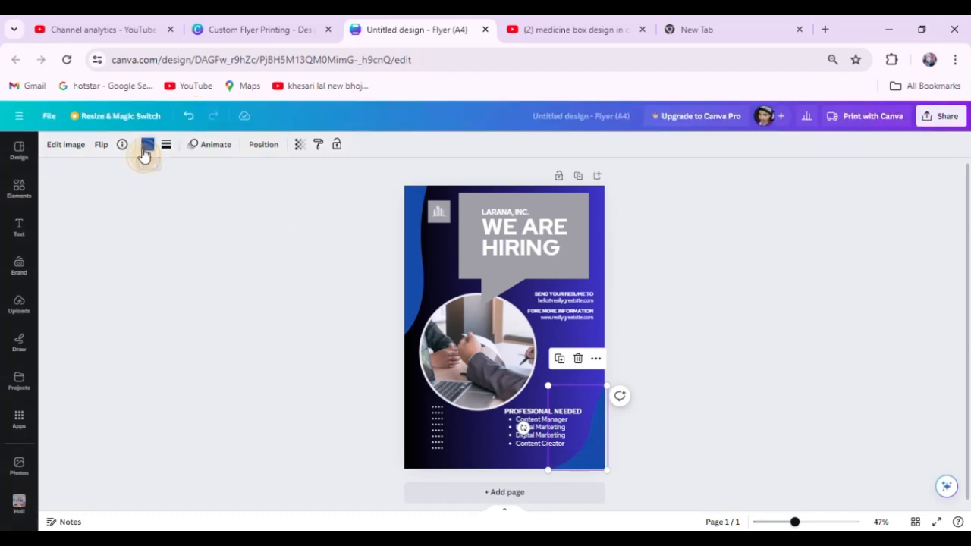
click(147, 144)
click(115, 450)
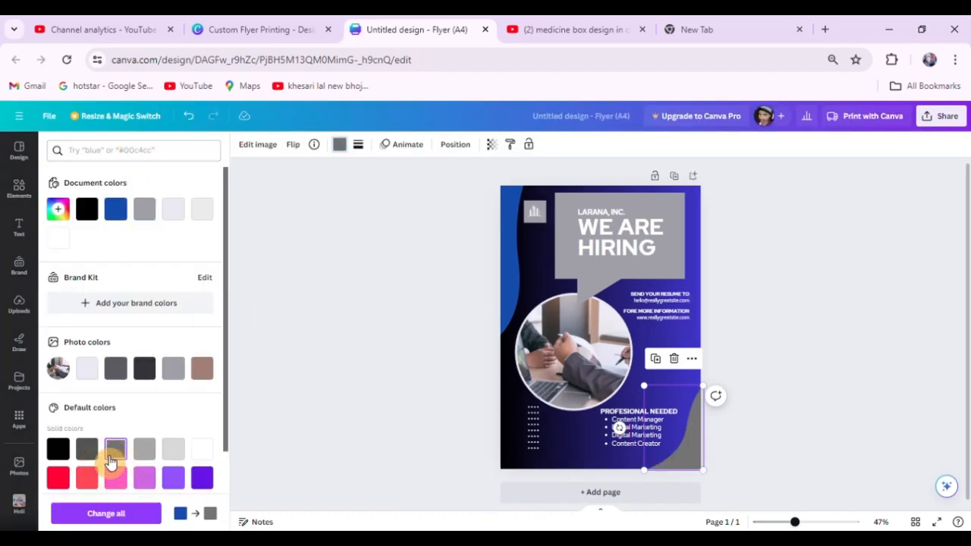
click(137, 450)
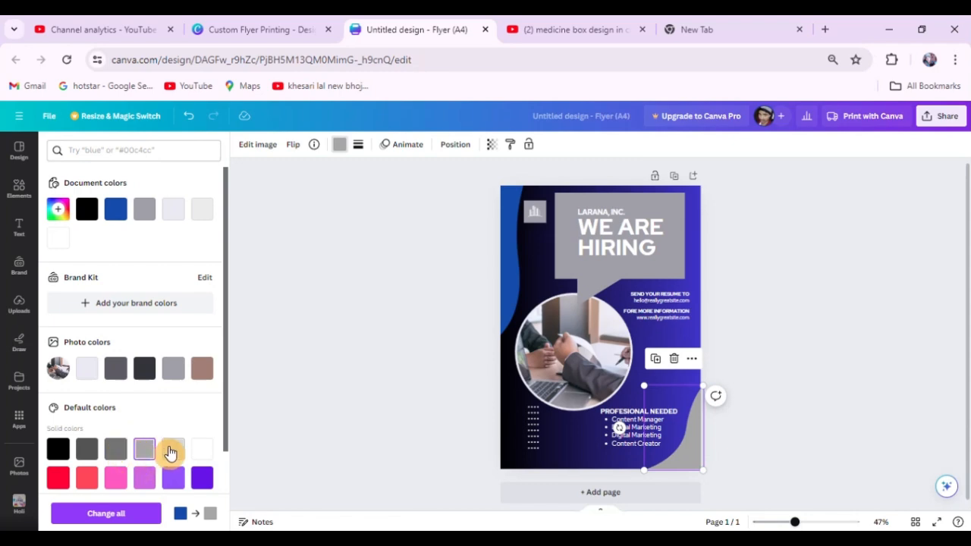
click(172, 450)
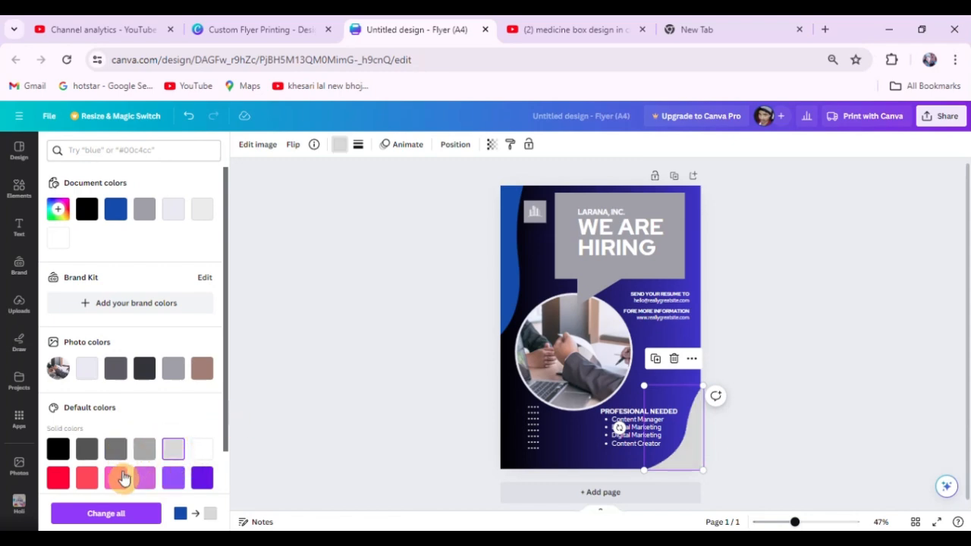
Try the default green and lime green on the lower corner wave, and replace them with the grey photo colour.
scroll(124, 478, down, 3)
click(86, 442)
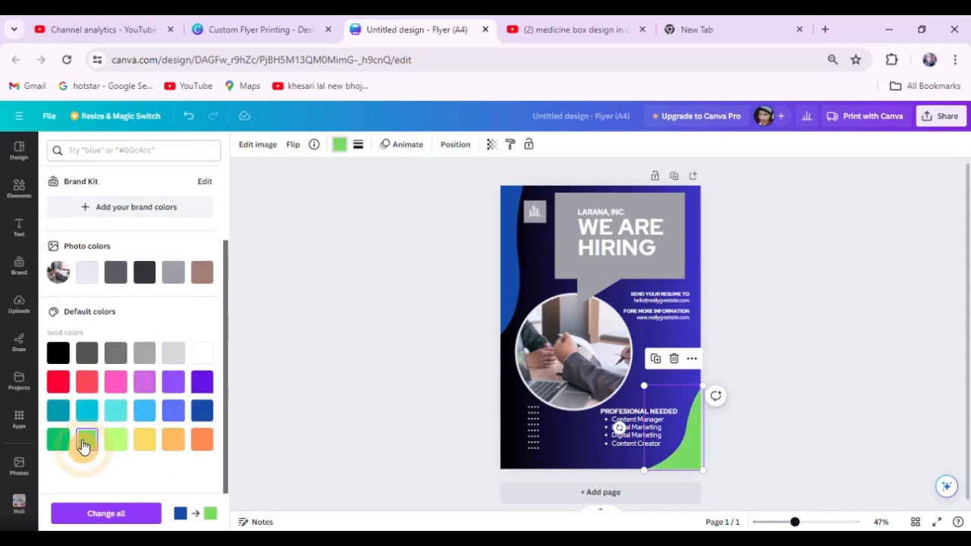
click(116, 442)
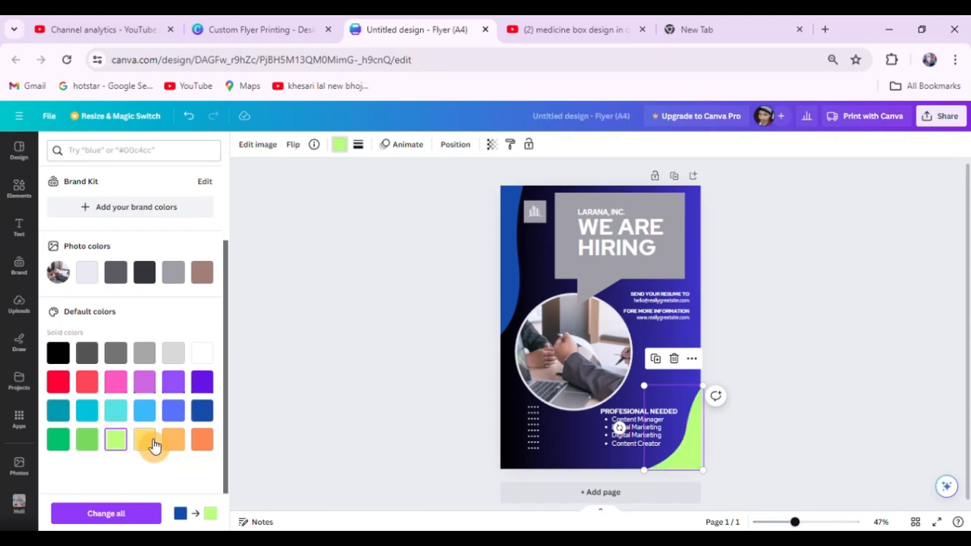
scroll(179, 375, up, 3)
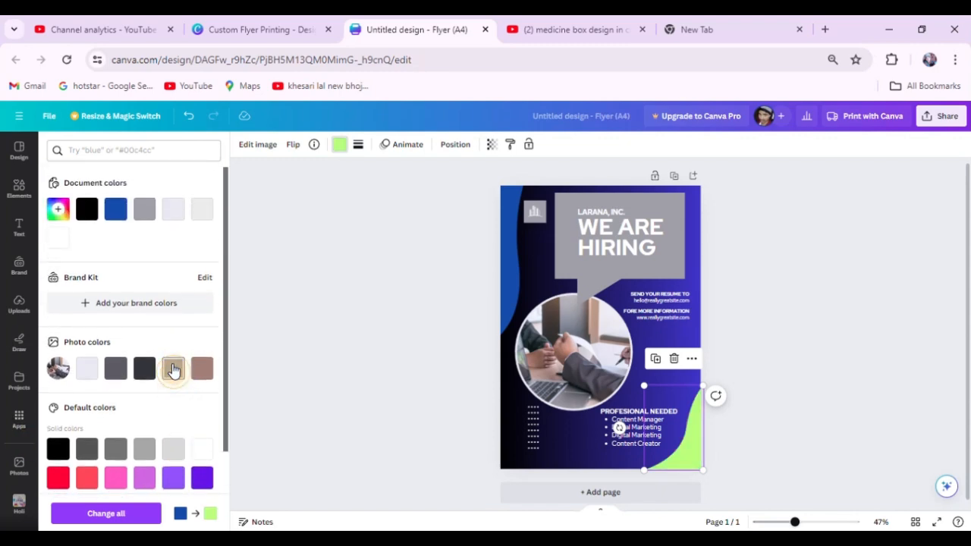
click(173, 369)
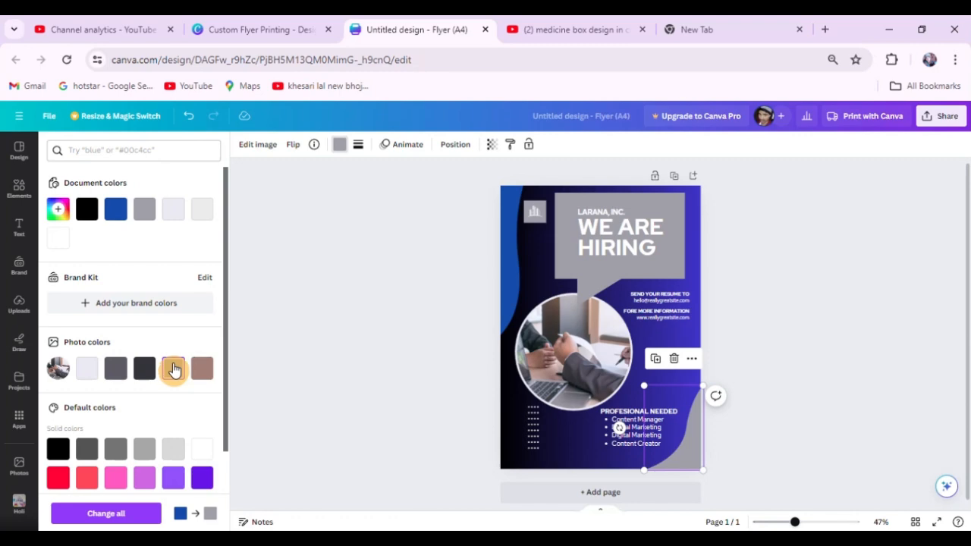
Set the lower corner wave to the pale lavender document colour, and replace that with the very light grey document colour.
click(596, 275)
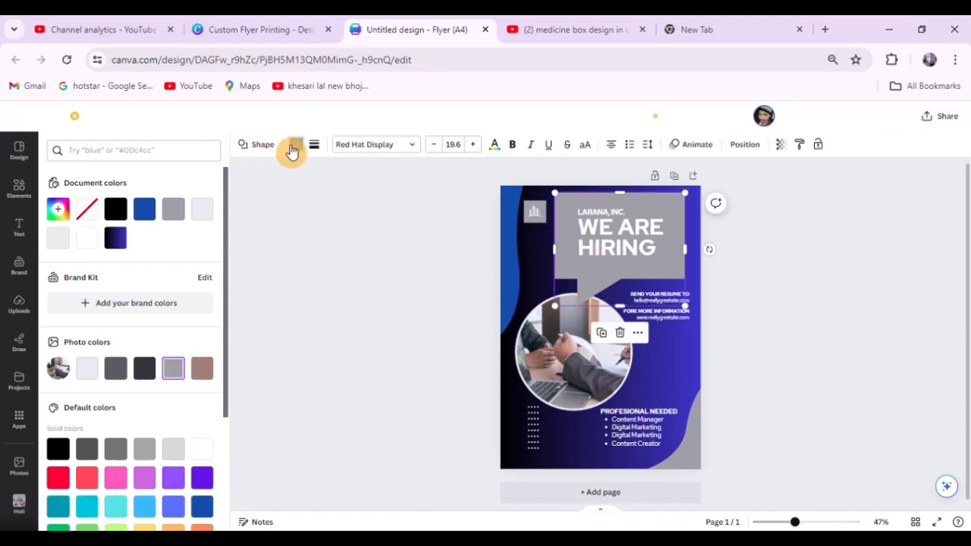
click(677, 458)
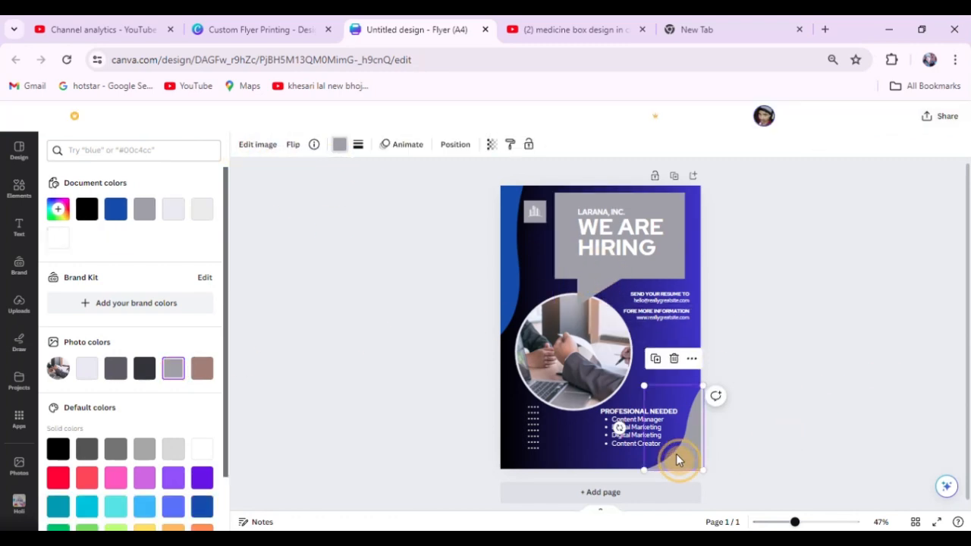
click(173, 211)
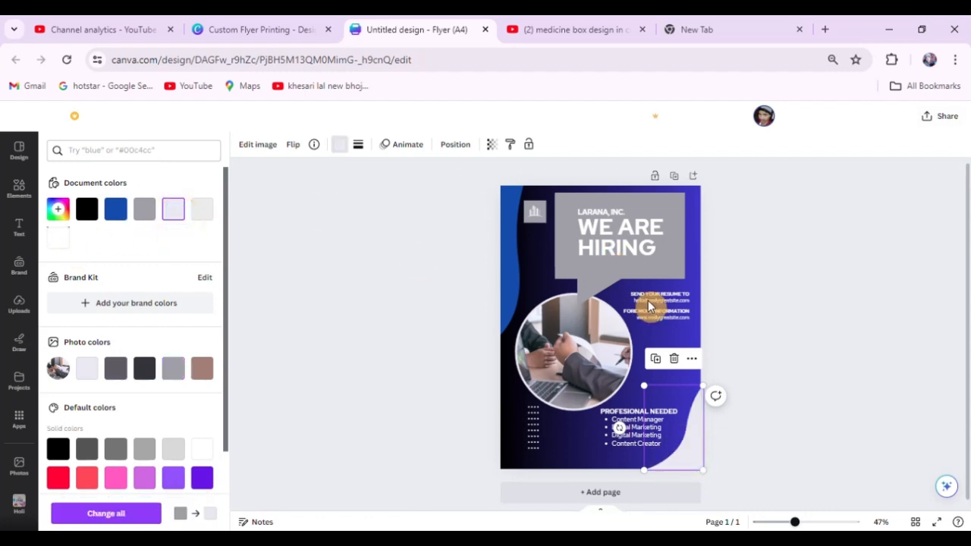
click(198, 215)
click(834, 325)
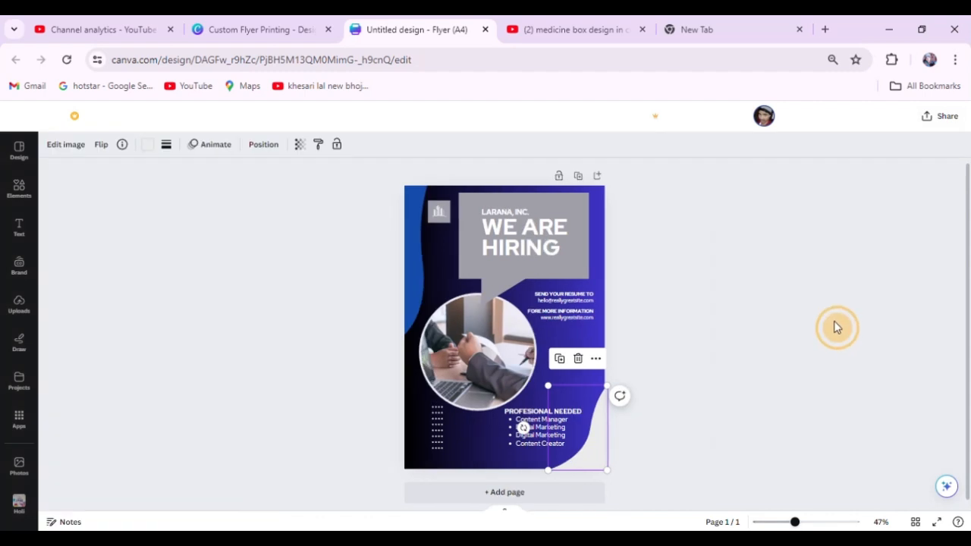
click(772, 297)
Try deleting the light grey lower corner wave, and undo the deletion.
click(599, 448)
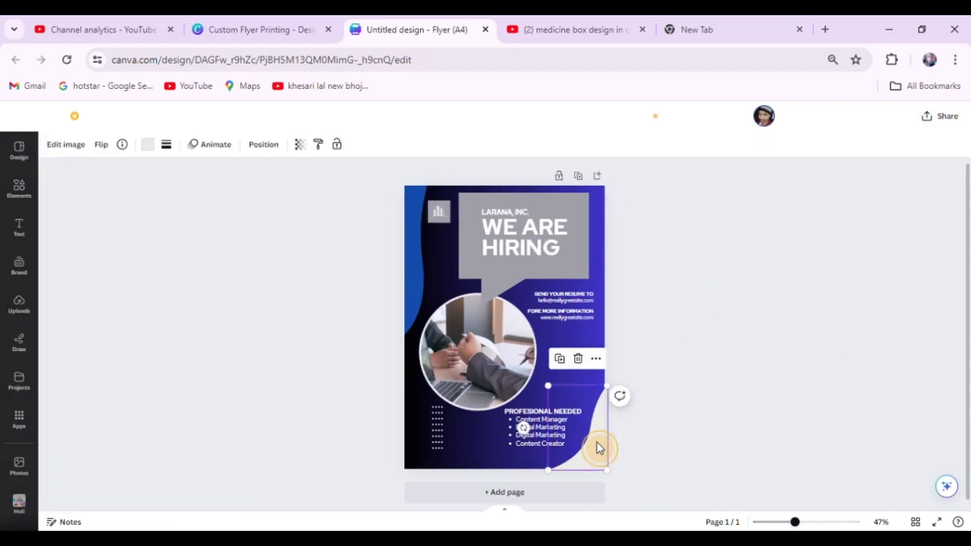
key(Delete)
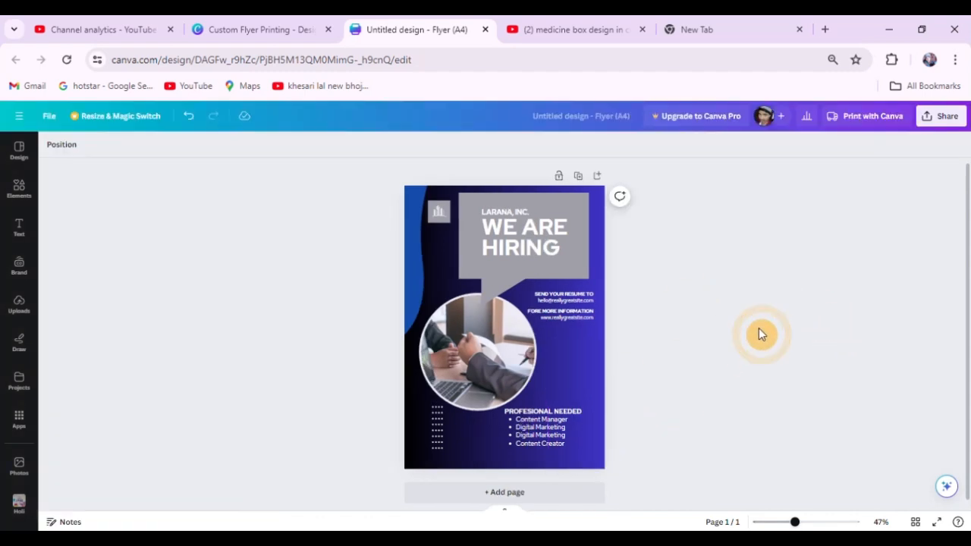
key(ctrl+z)
Recolour the lower corner wave with the solid default violet, and replace that with the solid pinkish purple.
click(591, 452)
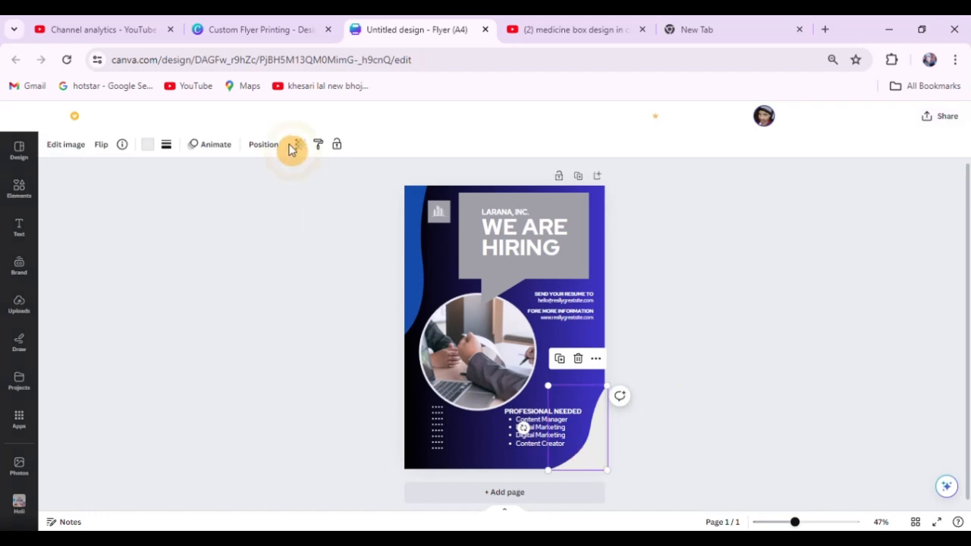
click(151, 146)
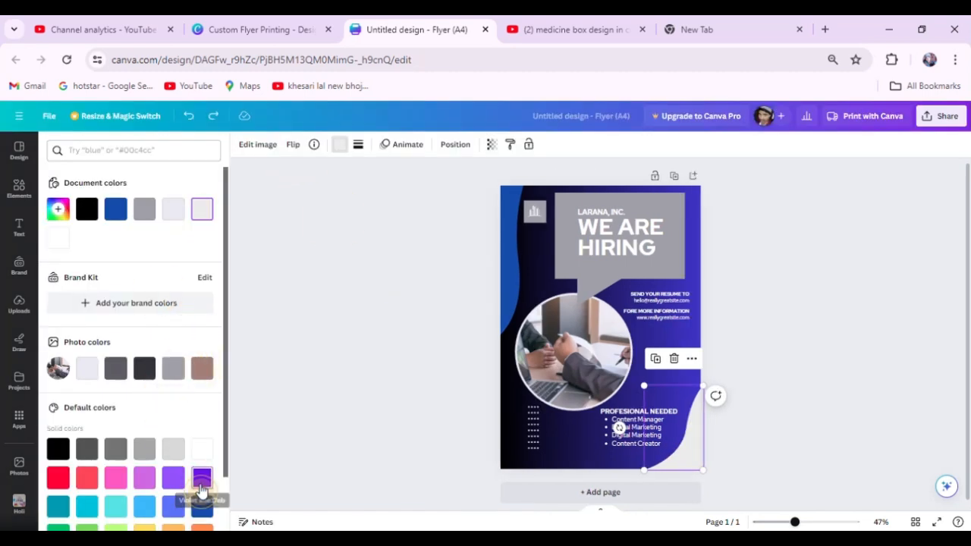
click(201, 478)
click(146, 481)
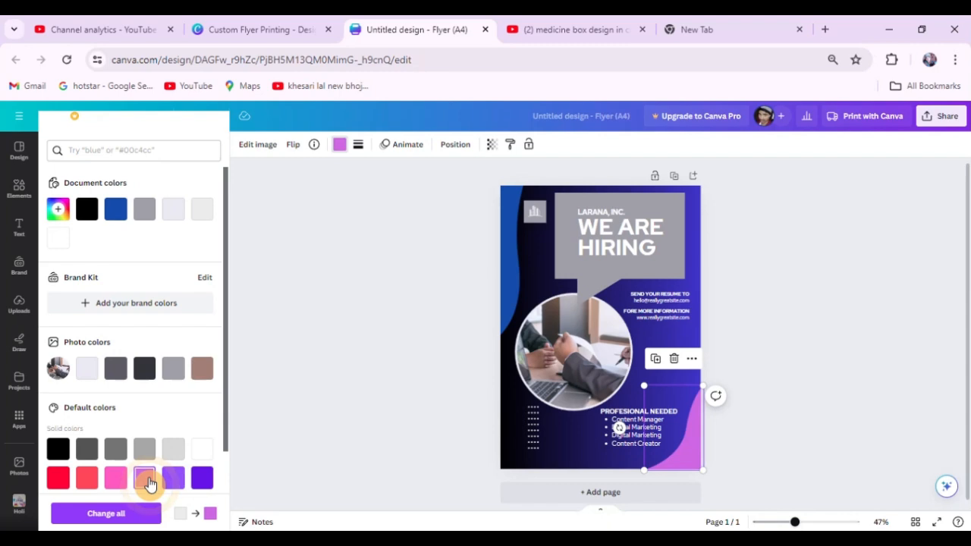
Try the default violet, coral red and bright red on the lower corner wave, and replace them with turquoise blue #5ce1e6.
scroll(160, 410, down, 2)
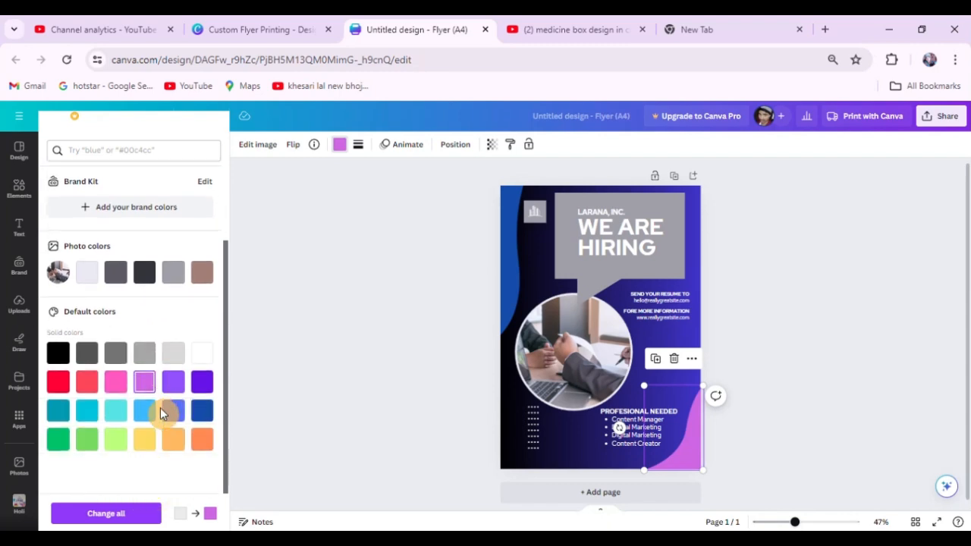
click(200, 389)
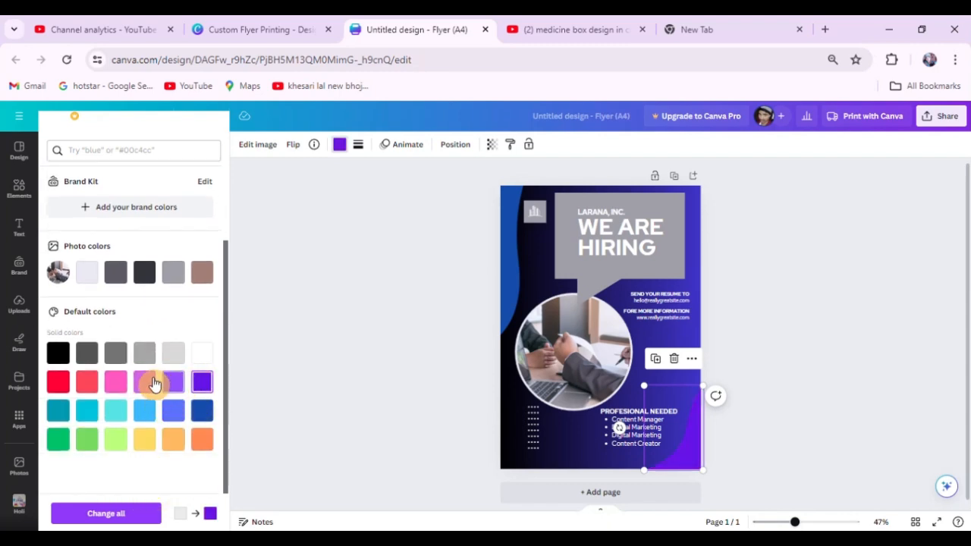
click(86, 389)
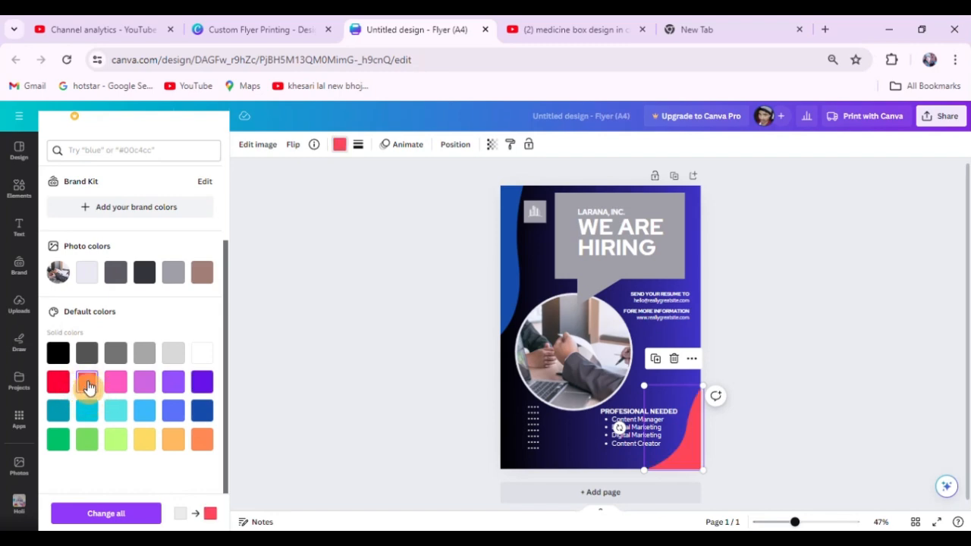
click(66, 384)
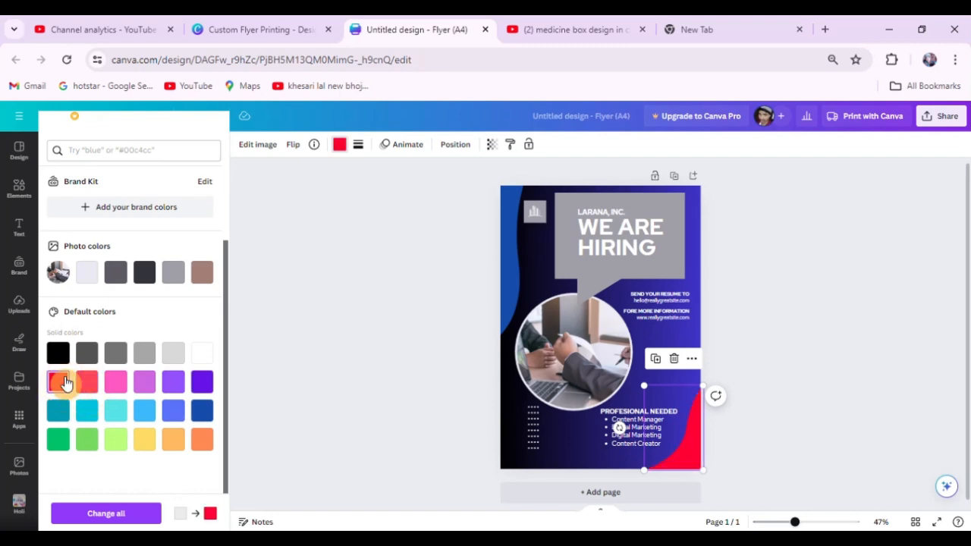
click(116, 414)
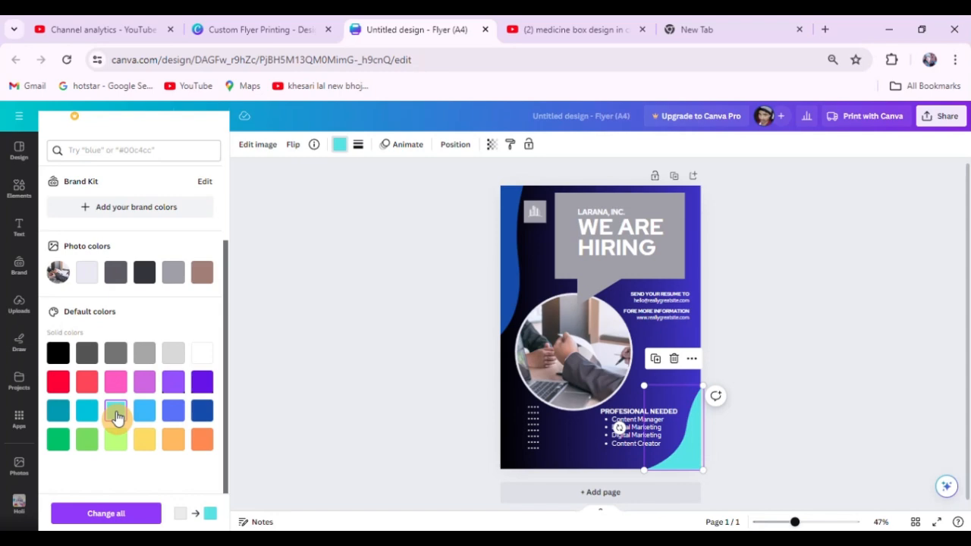
Delete the turquoise lower corner wave from the flyer.
click(801, 300)
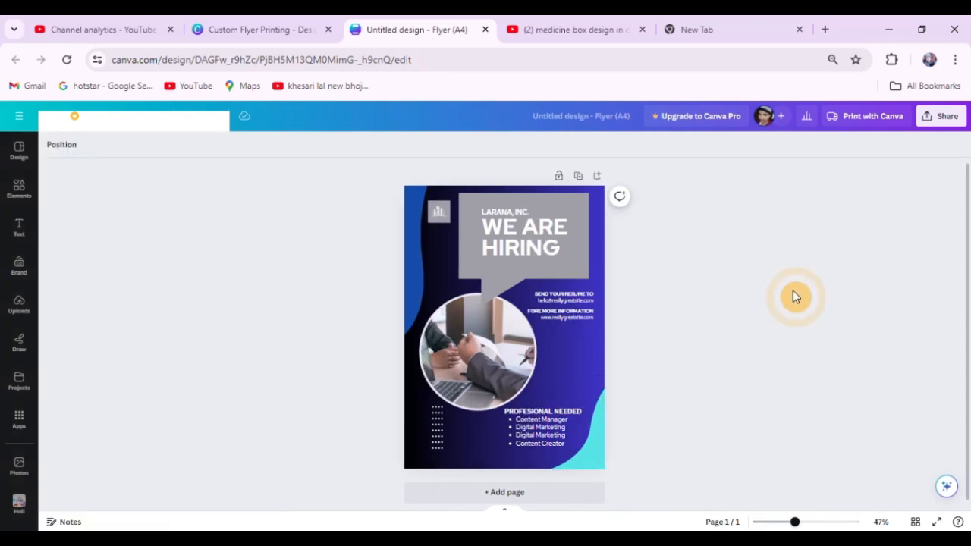
click(578, 453)
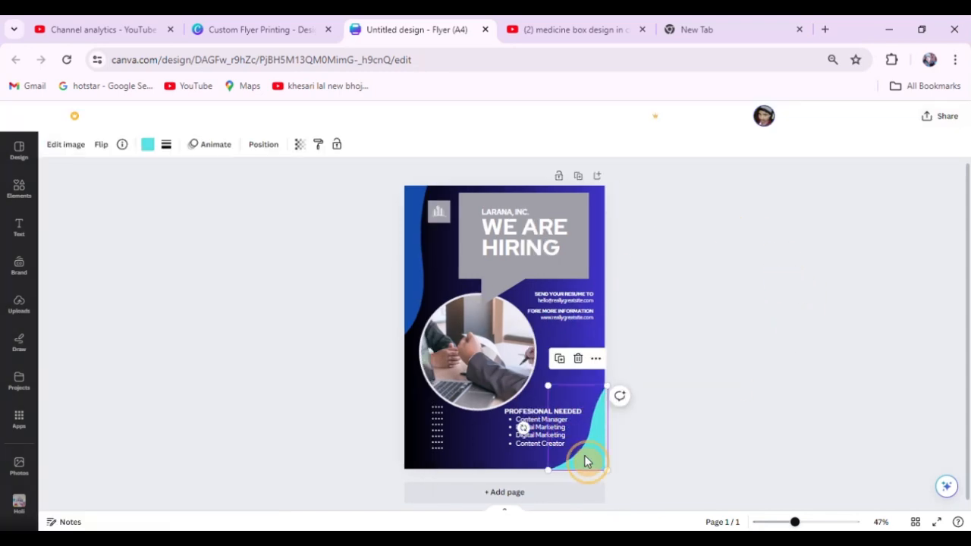
key(Delete)
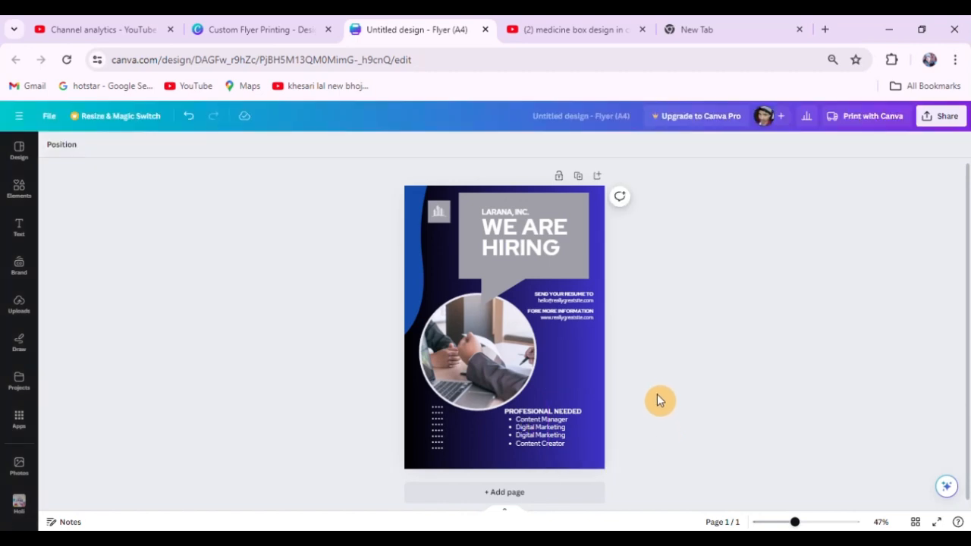
Add the notched arrow shape from the recently used elements and move it to the flyer's lower right corner.
click(19, 190)
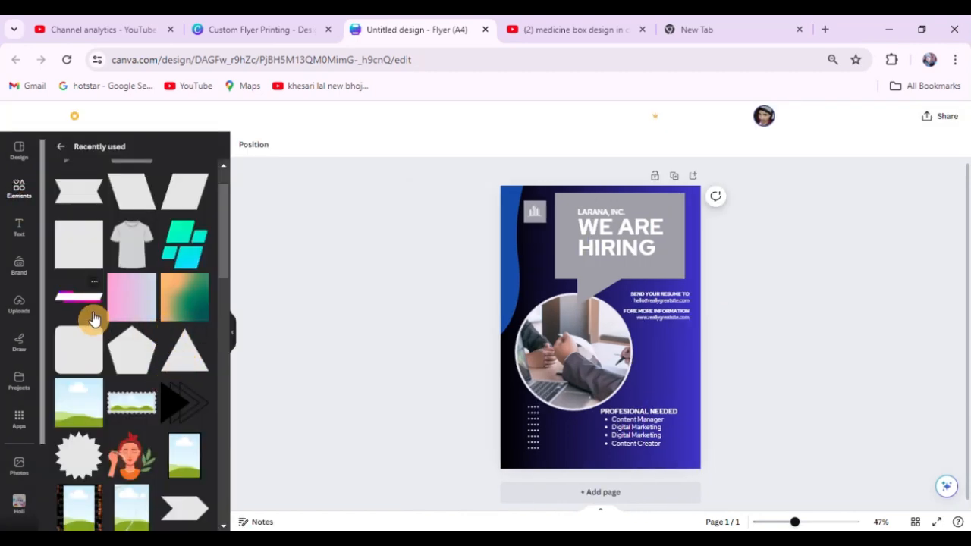
scroll(95, 318, down, 2)
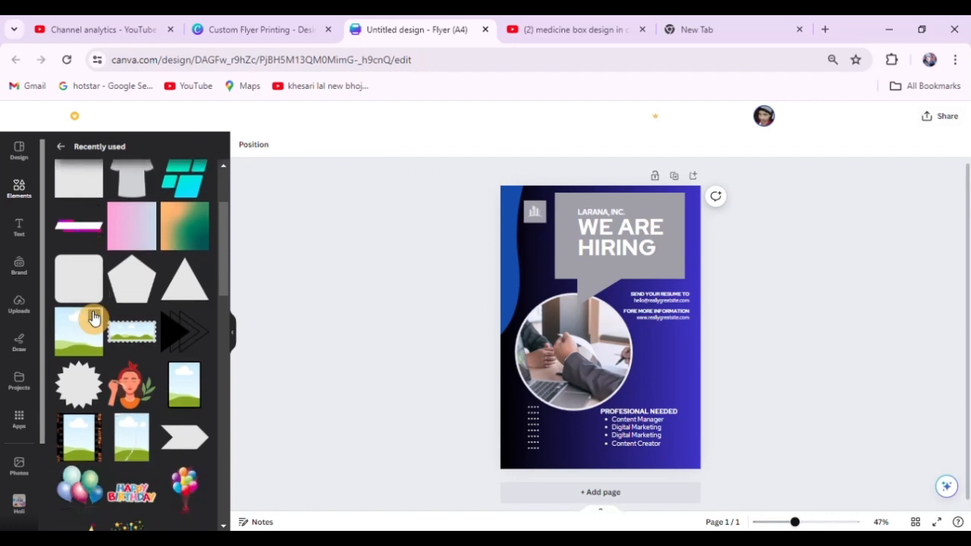
click(188, 446)
click(814, 336)
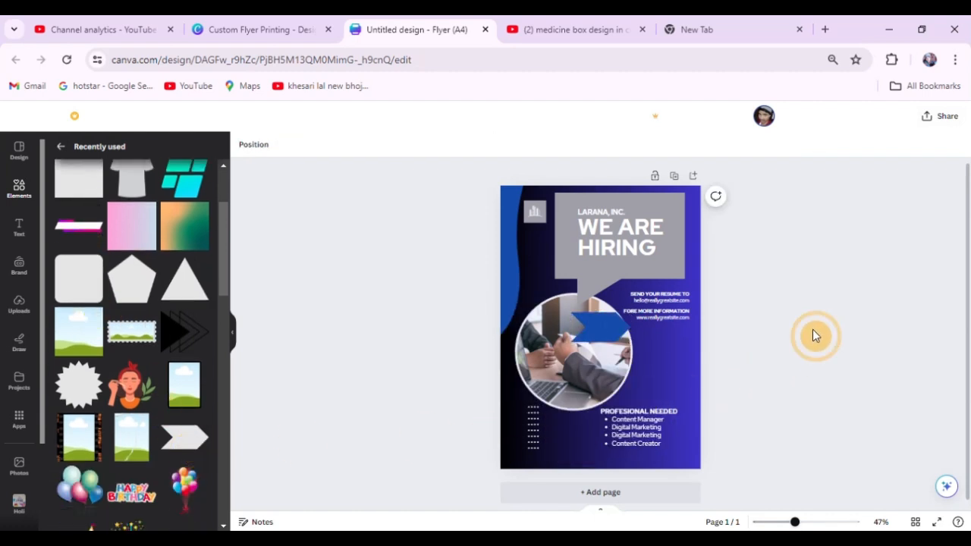
drag(618, 347, 682, 451)
Move the blue arrow beside the dot column, and shift the PROFESIONAL NEEDED list down towards the page's right edge.
scroll(717, 463, up, 5)
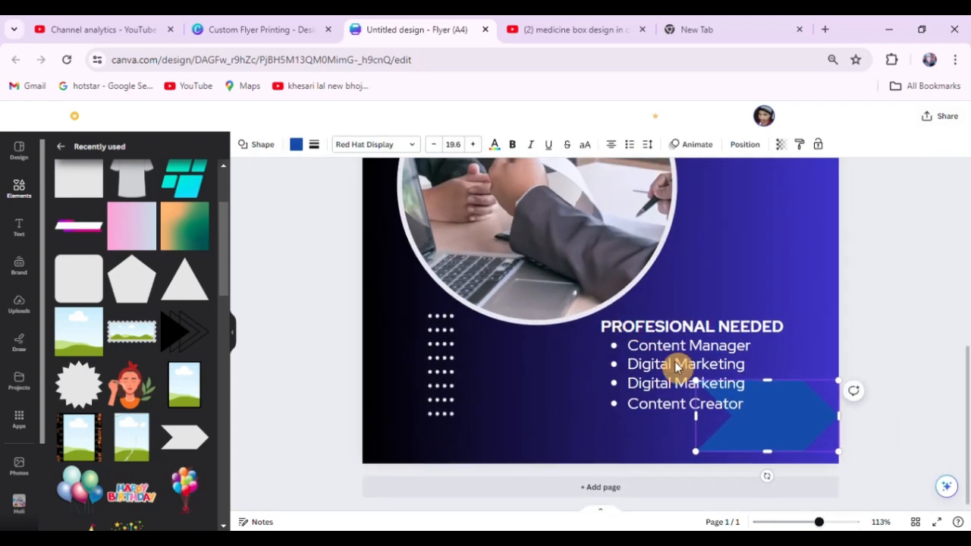
scroll(739, 449, up, 1)
drag(794, 433, 520, 405)
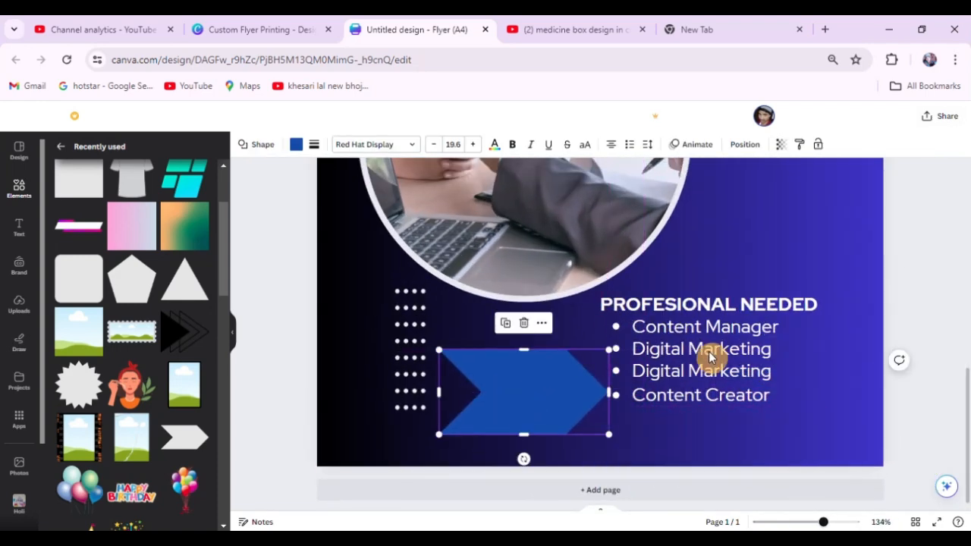
mouse_move(710, 356)
mouse_down()
mouse_move(698, 340)
mouse_move(723, 357)
mouse_up()
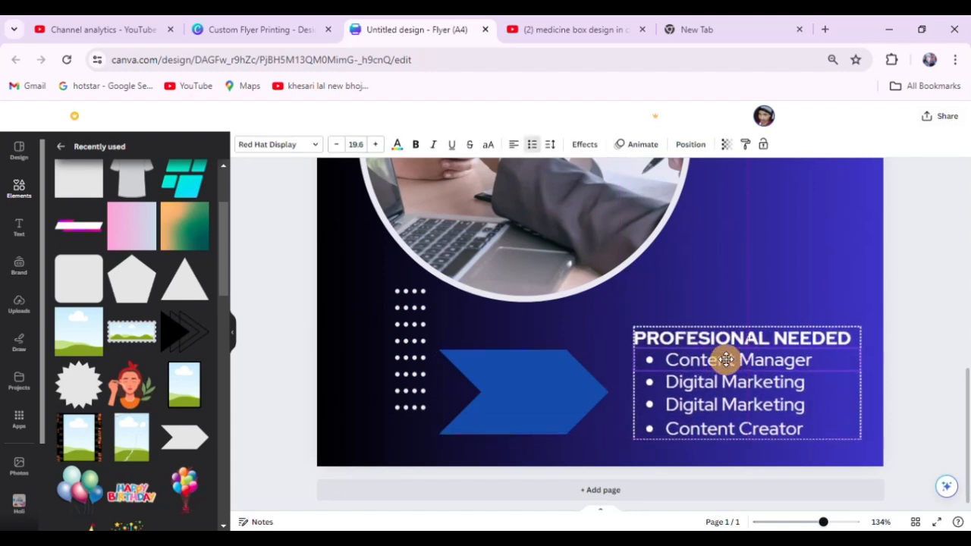
Reshape the blue arrow into a narrow, taller chevron just before the PROFESIONAL NEEDED list.
click(548, 383)
mouse_move(581, 382)
mouse_down()
mouse_move(557, 377)
mouse_move(611, 381)
mouse_move(587, 382)
mouse_up()
drag(589, 343, 592, 370)
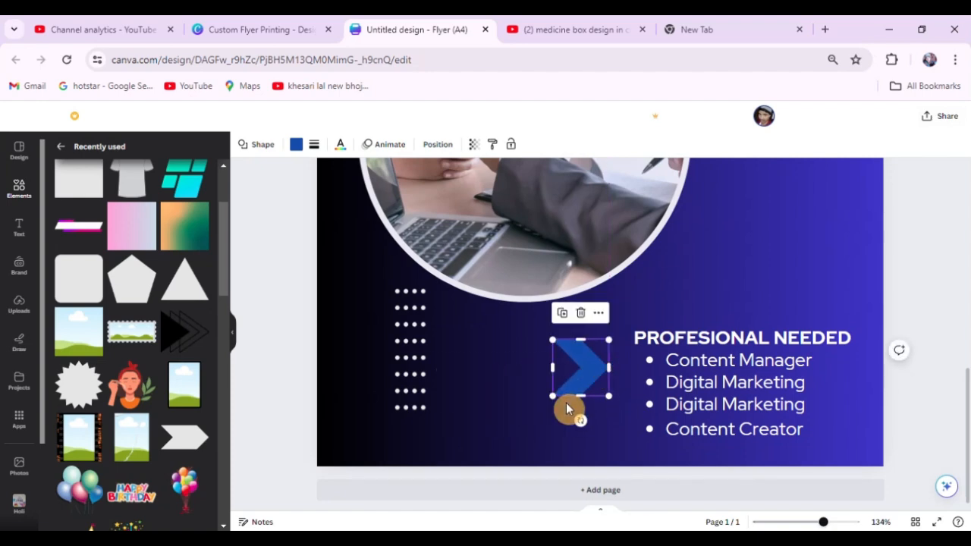
drag(579, 408, 578, 434)
Duplicate the blue chevron three times towards the dot column to make an evenly spaced row of four.
drag(598, 385, 562, 383)
key(ctrl+d)
key(ctrl+d)
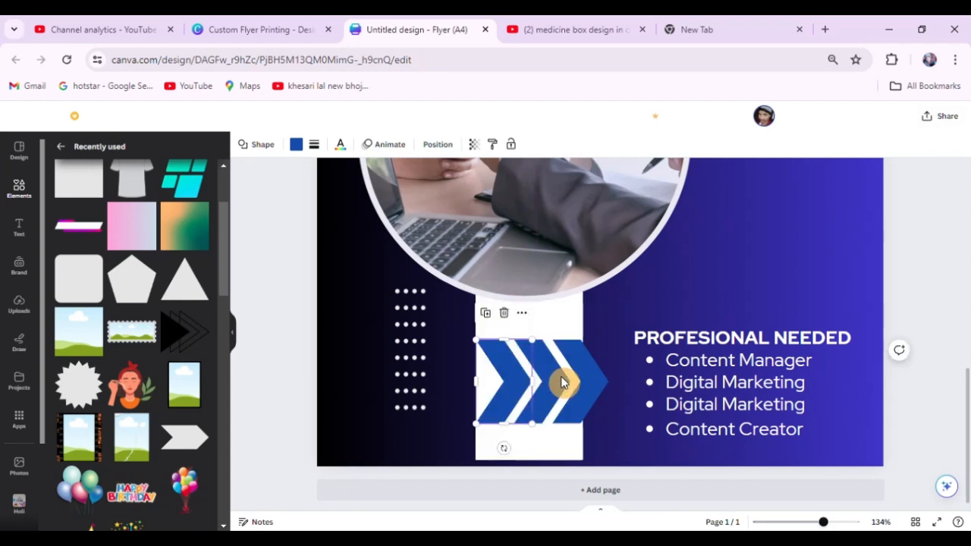
scroll(521, 353, down, 3)
scroll(521, 354, down, 3)
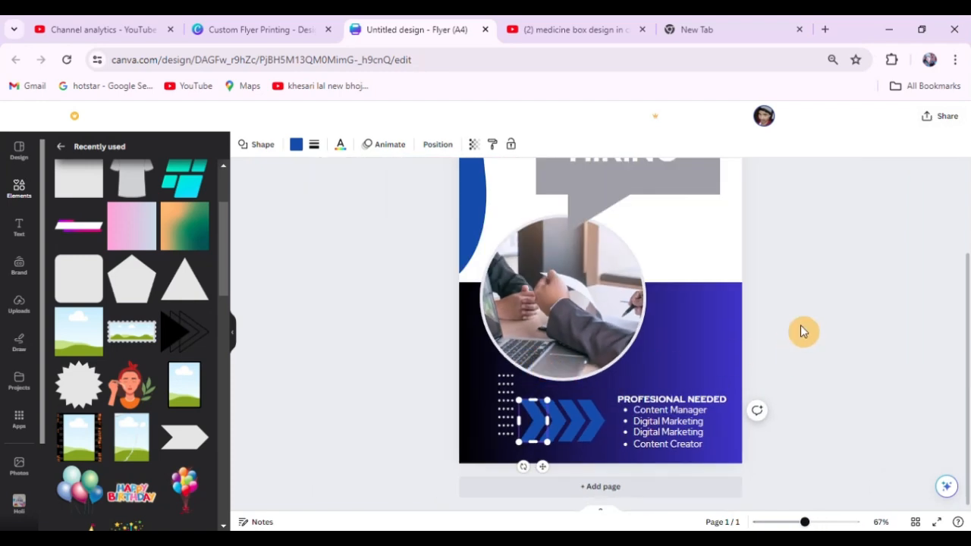
click(802, 354)
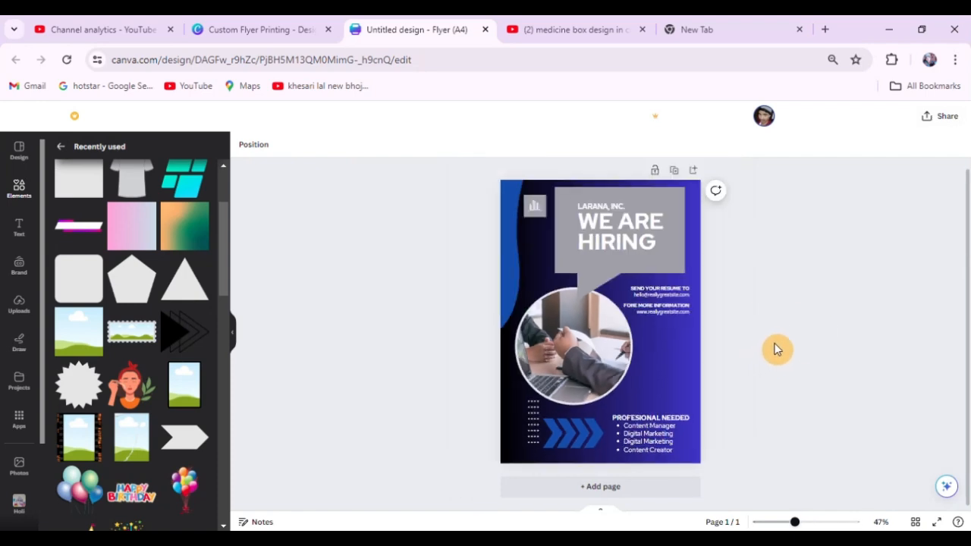
Try the black triple-triangle graphic in the space beside the round photo, and delete it.
scroll(810, 316, up, 2)
scroll(809, 316, down, 1)
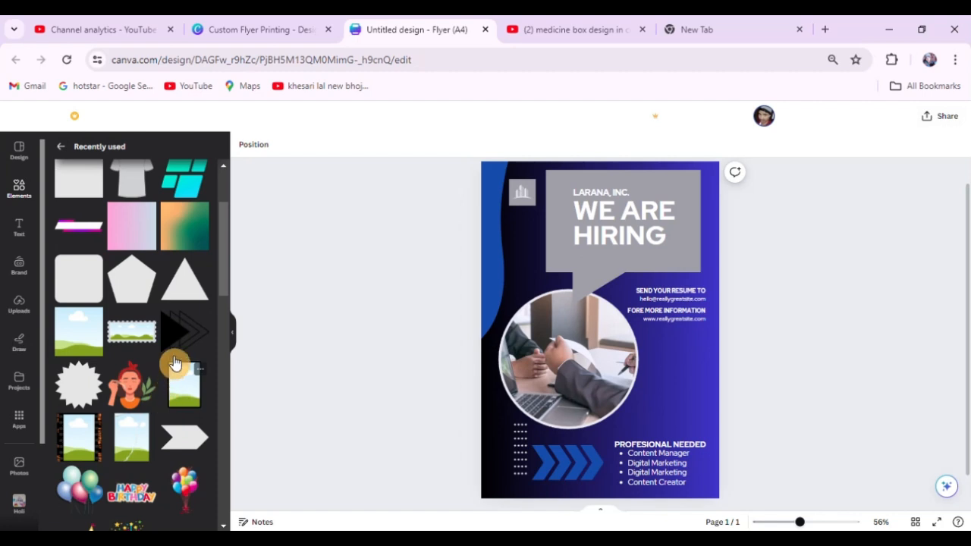
click(186, 331)
click(742, 374)
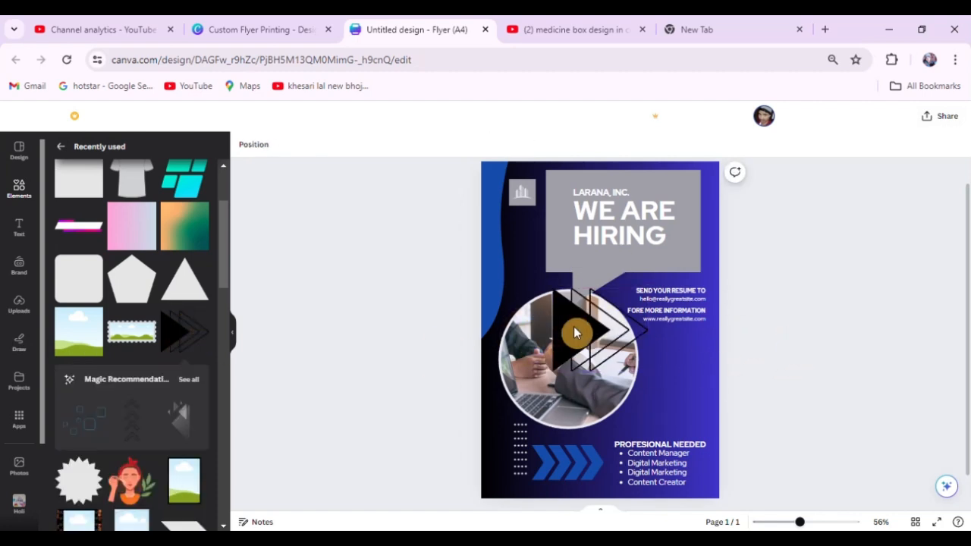
drag(574, 329, 670, 378)
click(836, 332)
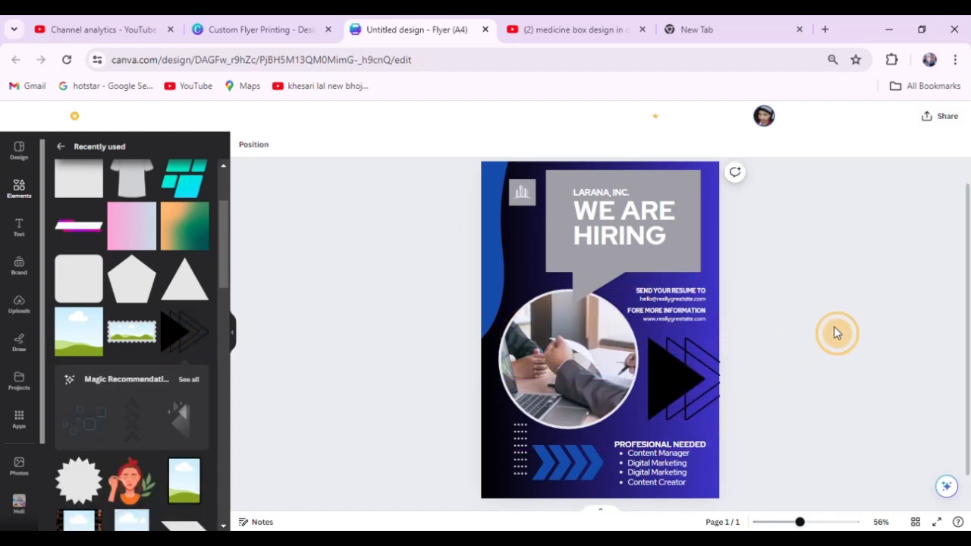
click(668, 378)
key(Delete)
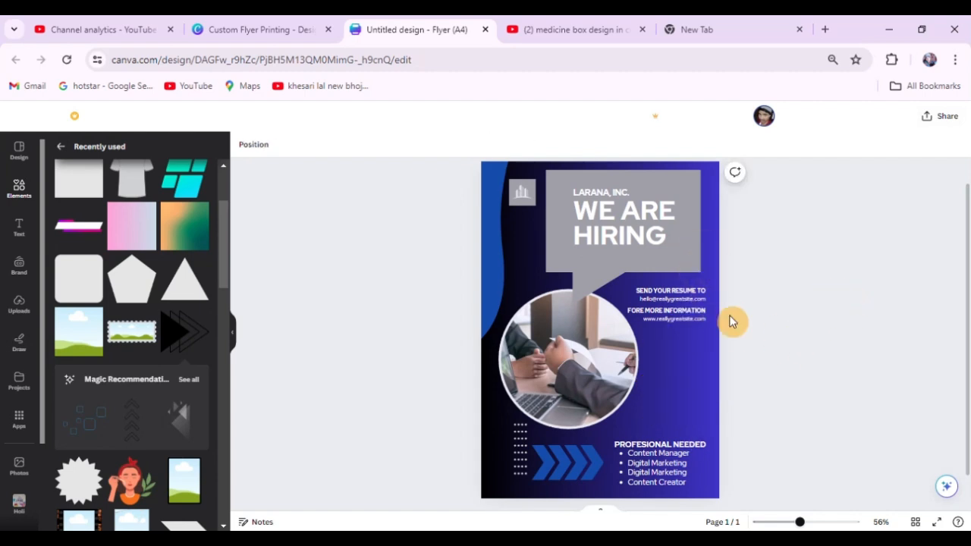
Change the page background to the solid grey photo colour.
scroll(728, 320, down, 1)
click(670, 366)
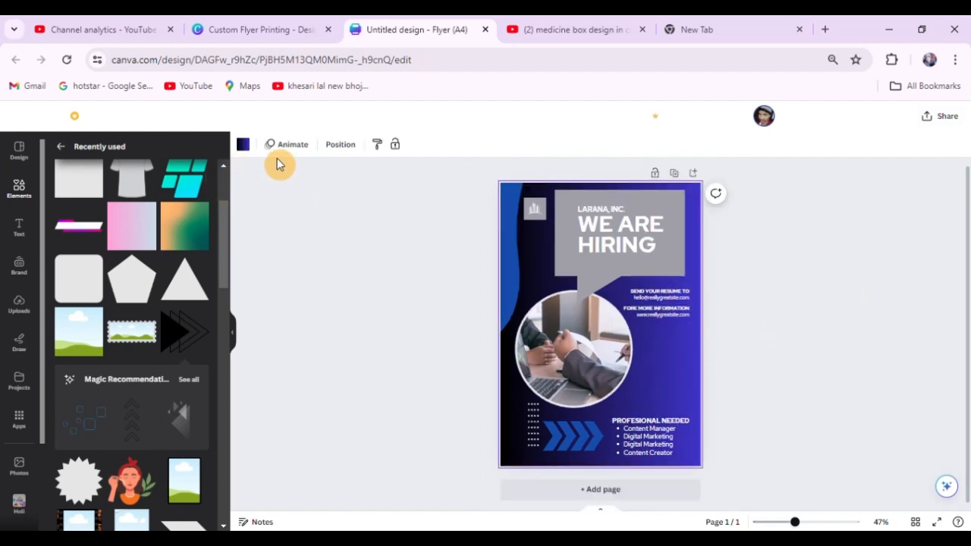
click(243, 144)
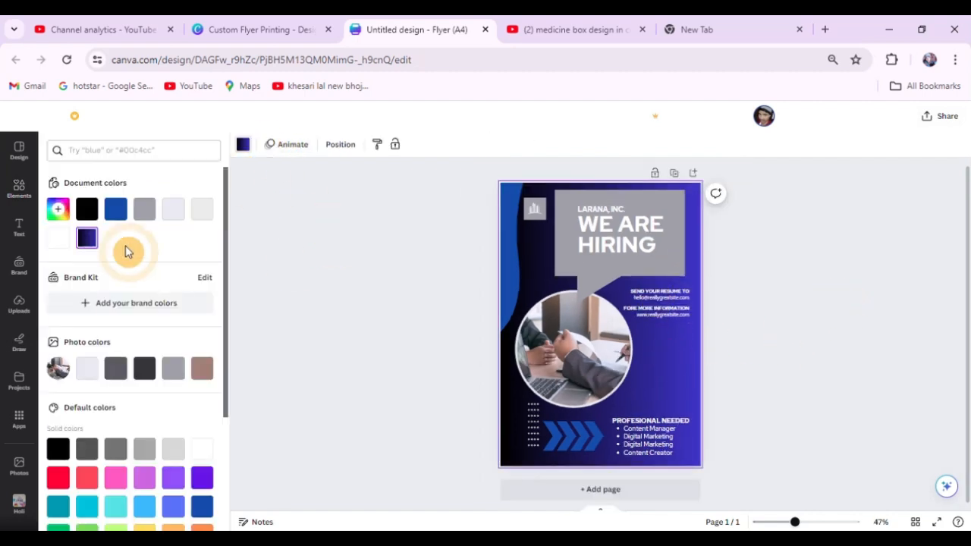
click(175, 368)
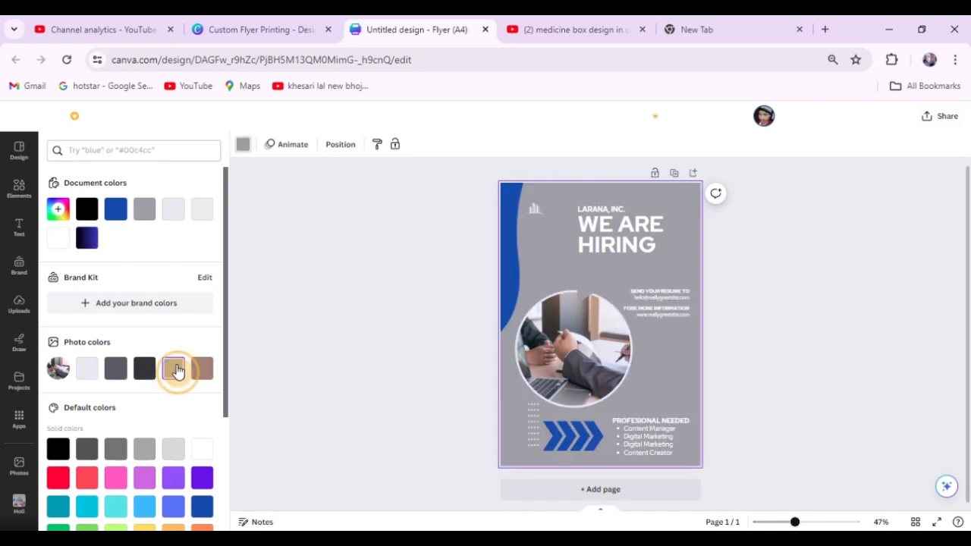
click(785, 292)
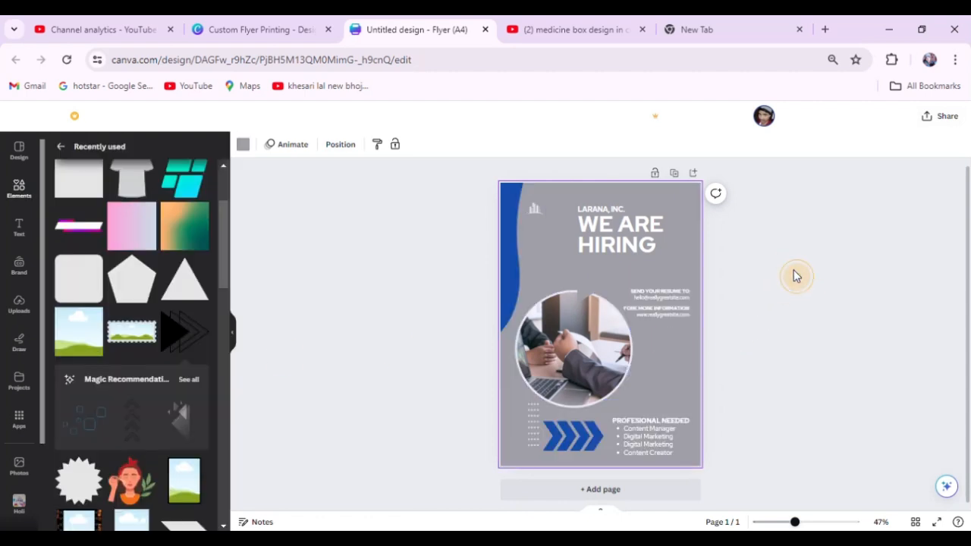
Recolour the speech bubble behind WE ARE HIRING with the blue document colour.
click(573, 227)
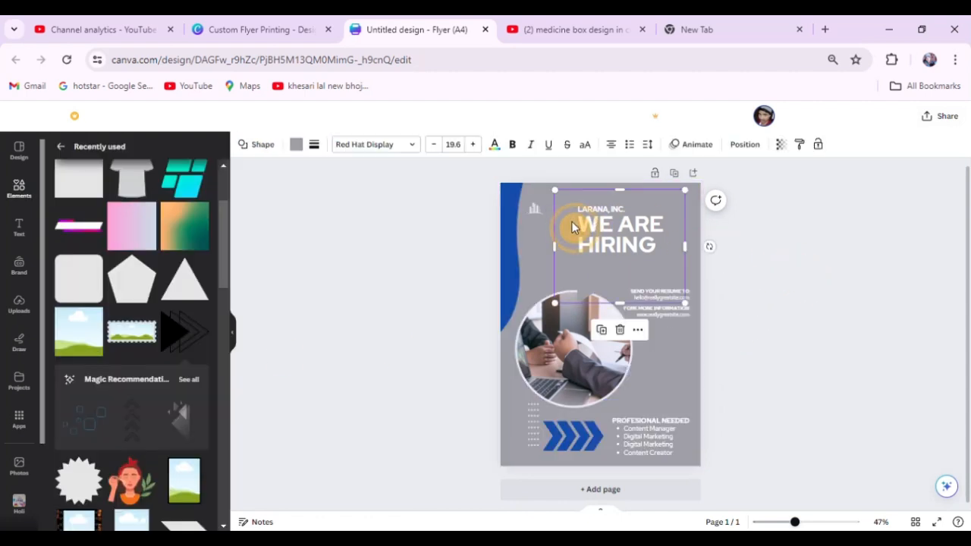
click(296, 144)
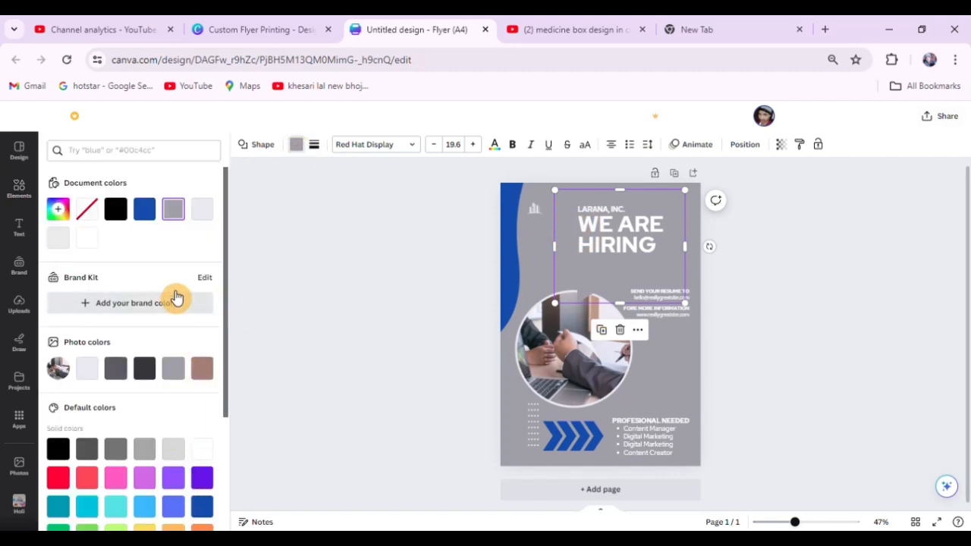
click(145, 211)
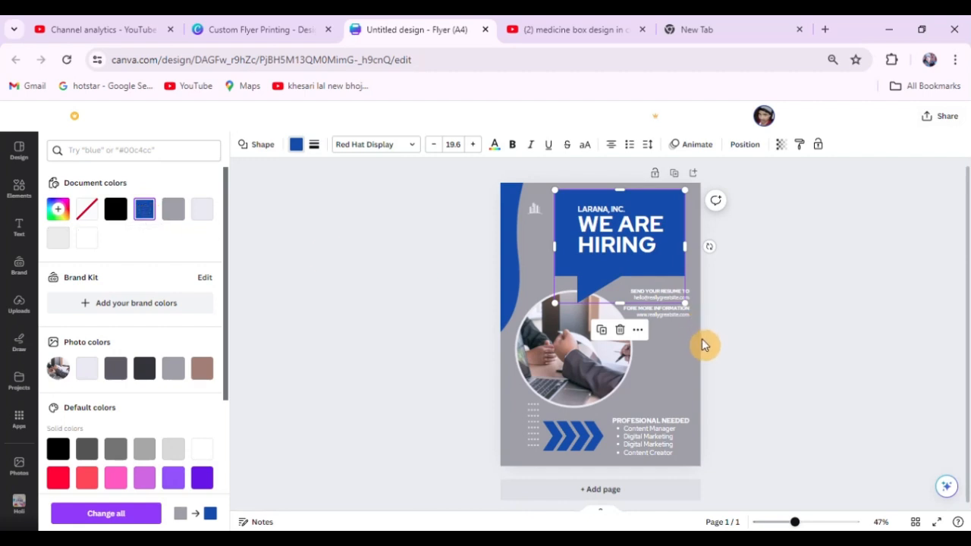
click(832, 284)
Recolour the building logo beside the speech bubble with the blue document colour.
click(537, 217)
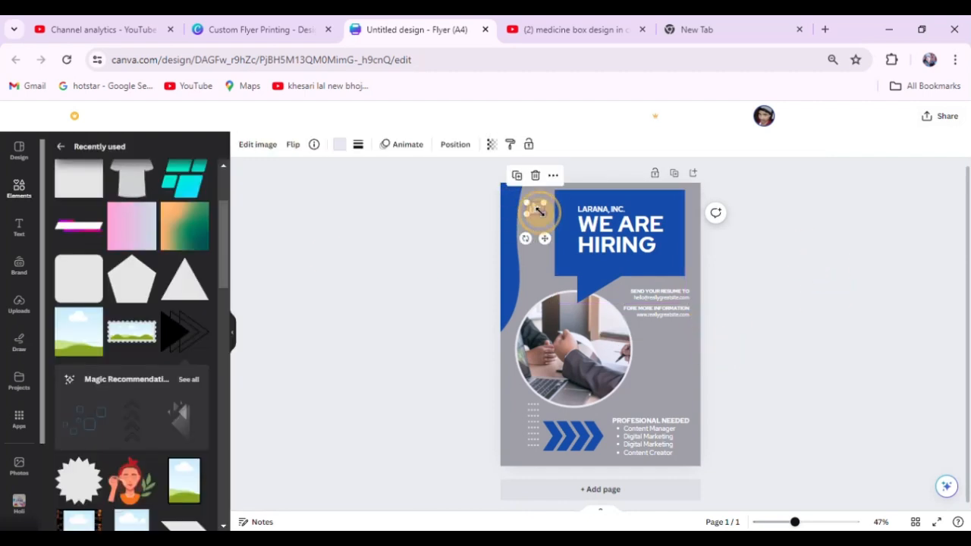
click(335, 146)
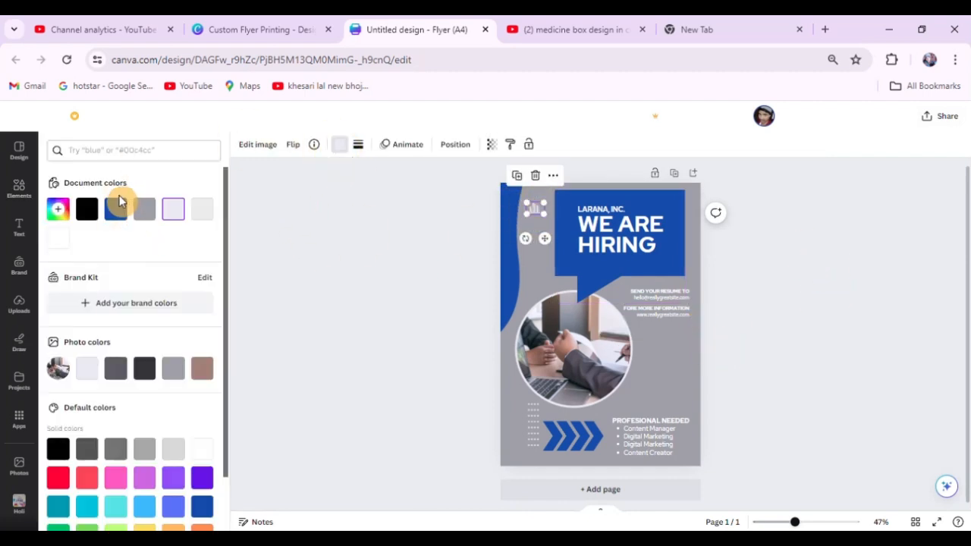
click(115, 208)
click(768, 259)
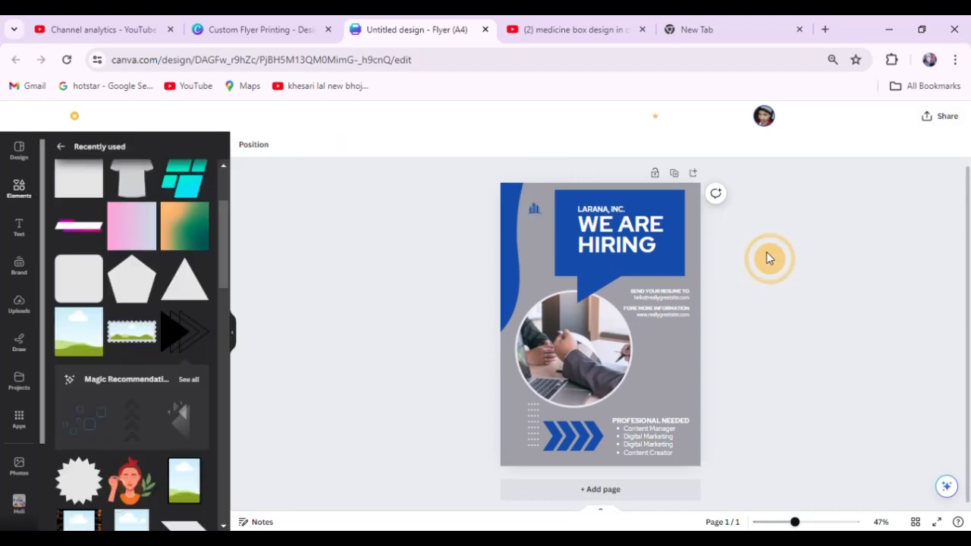
Try moving the blue wave on the flyer's upper left edge, and undo the move.
scroll(580, 193, up, 5)
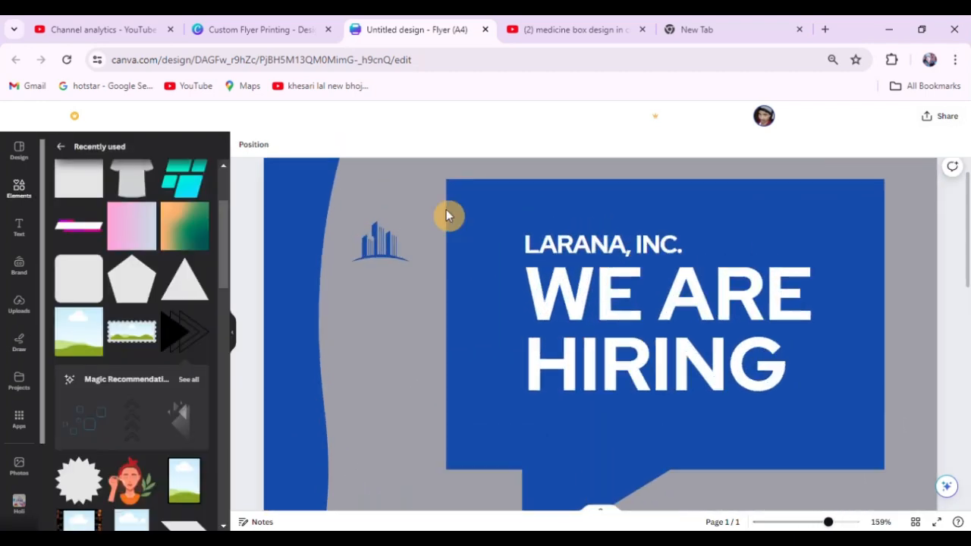
drag(406, 204, 315, 231)
key(ctrl+z)
scroll(601, 252, down, 3)
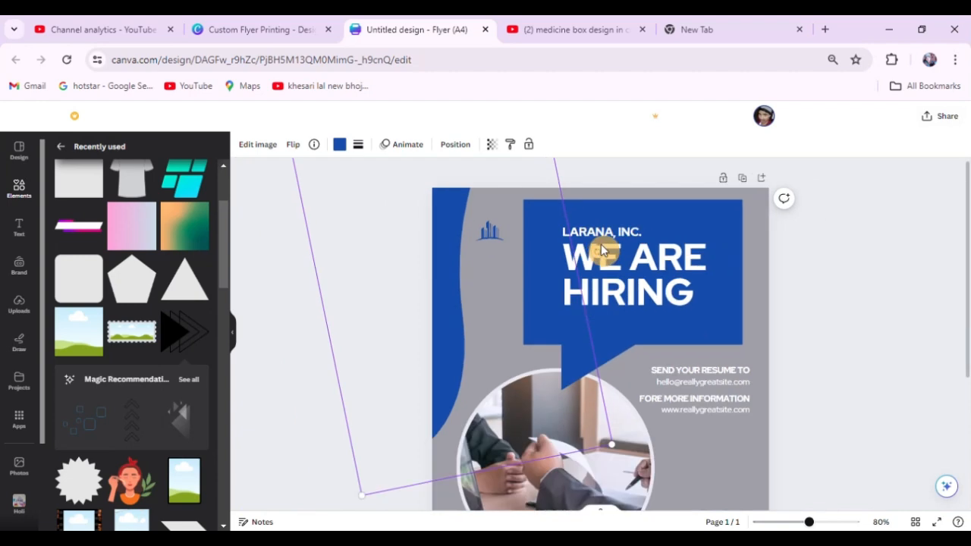
click(315, 226)
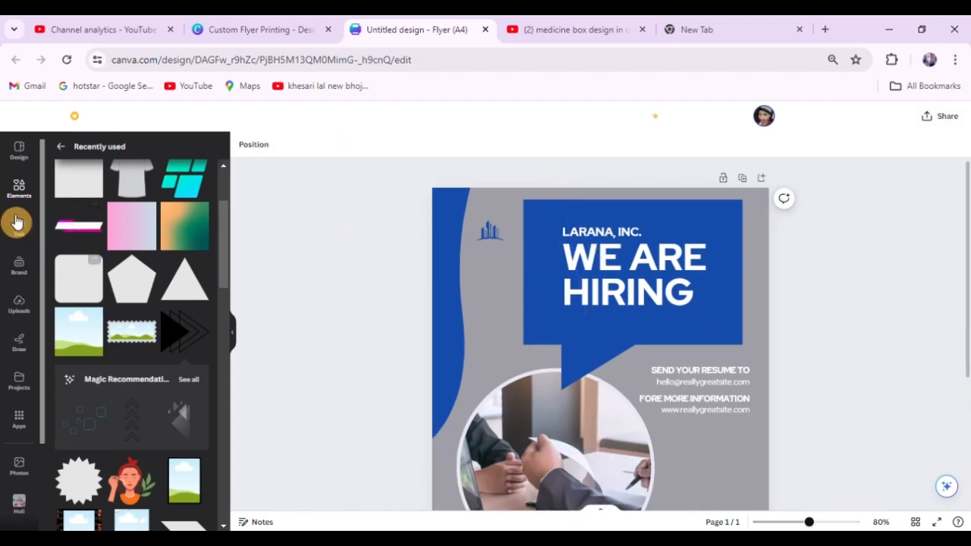
Add a rounded square over the building logo and fill it with the black-to-blue gradient.
click(74, 271)
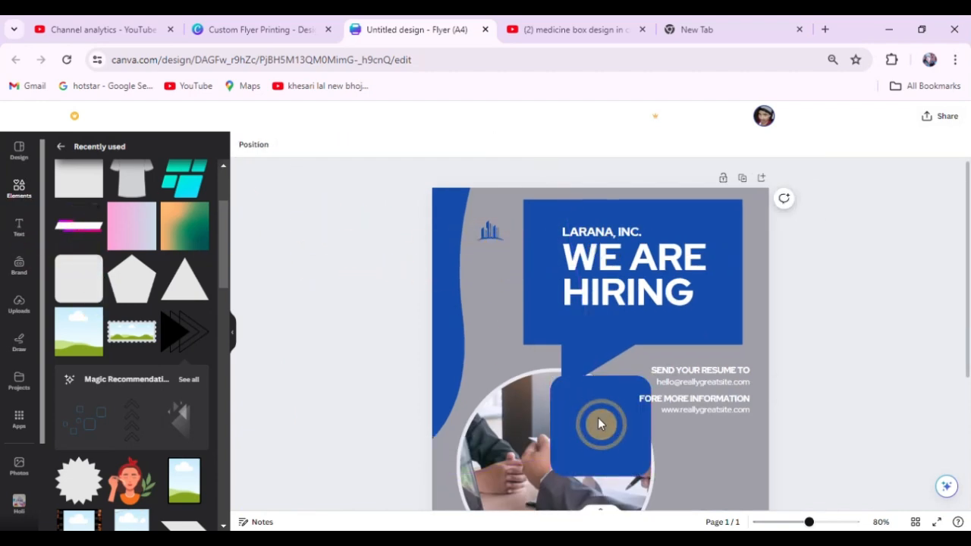
drag(600, 422, 493, 235)
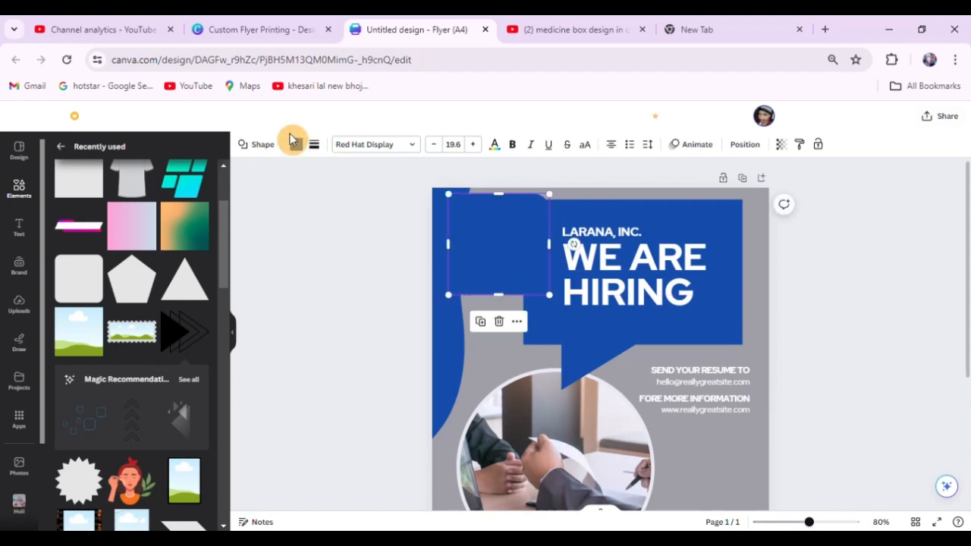
click(300, 148)
scroll(119, 431, down, 3)
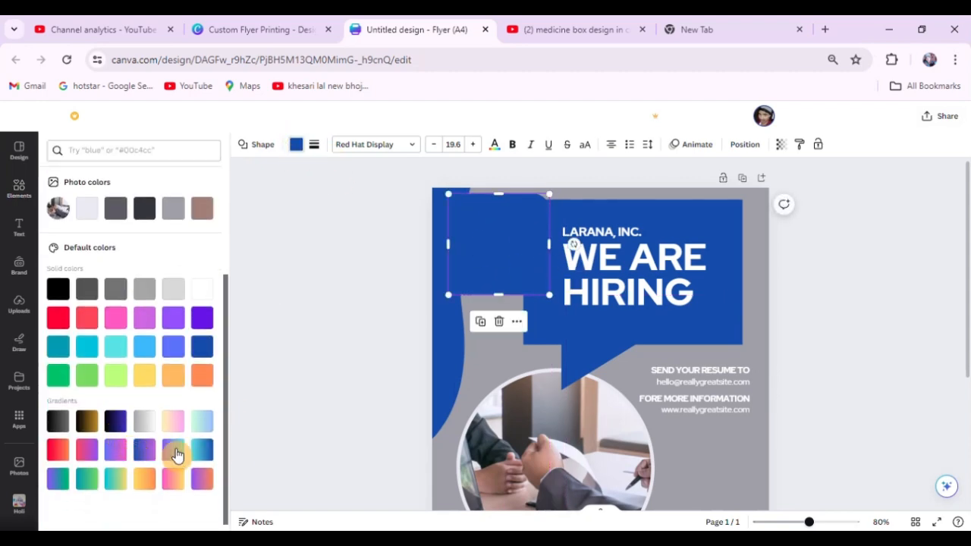
click(115, 421)
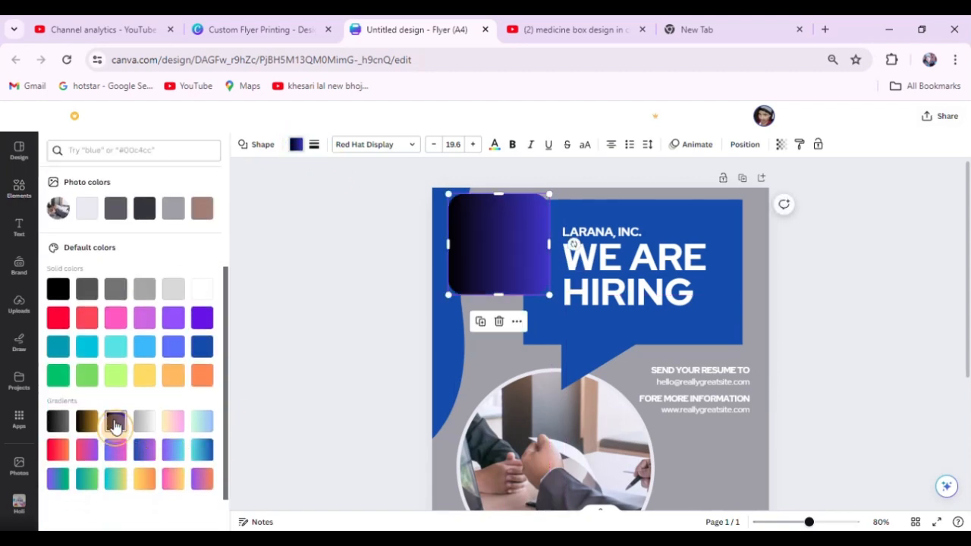
click(380, 228)
Reposition the gradient rounded square so that it sits behind the building logo.
drag(480, 231, 461, 244)
click(483, 239)
key(Delete)
click(339, 237)
key(ctrl+z)
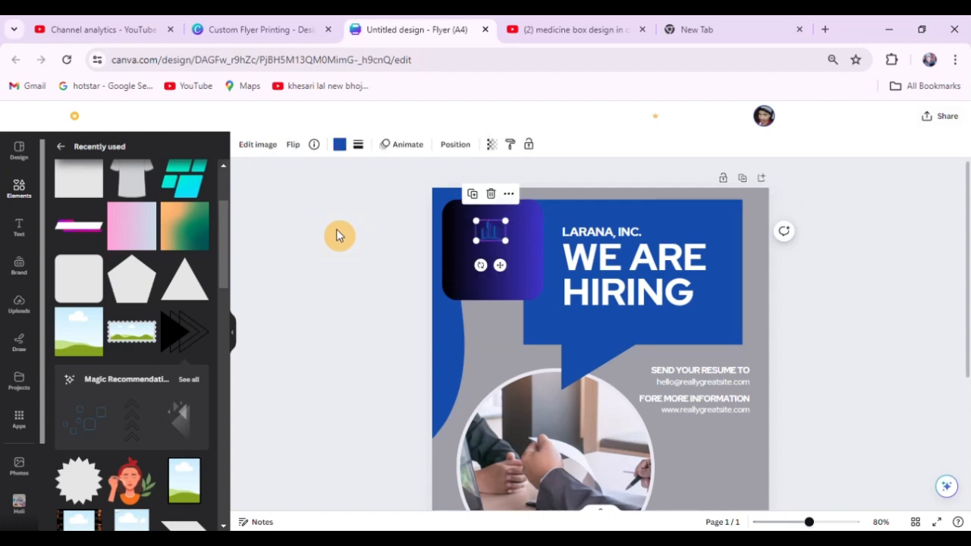
Enlarge the building logo beside the speech bubble and recolour it white.
mouse_move(506, 241)
mouse_down()
mouse_move(529, 277)
mouse_move(500, 240)
mouse_up()
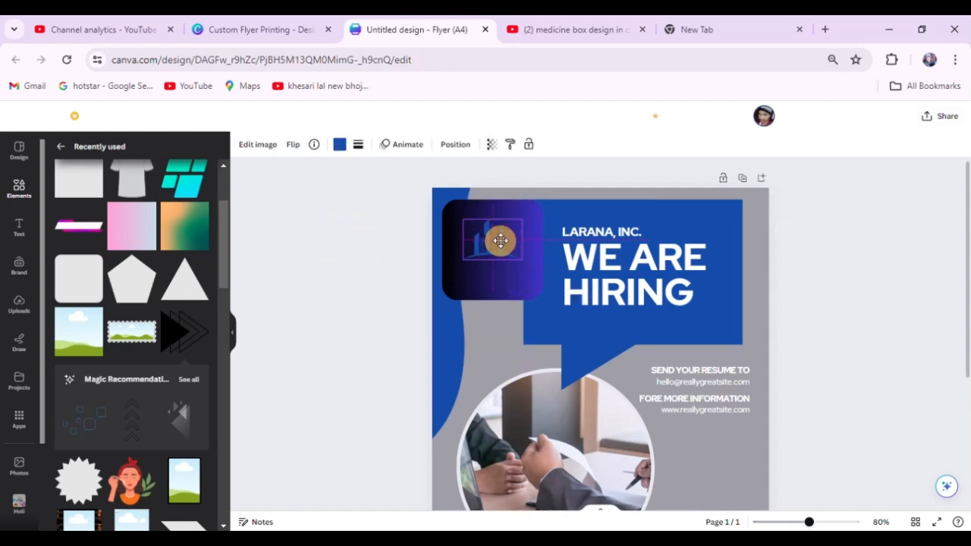
click(339, 144)
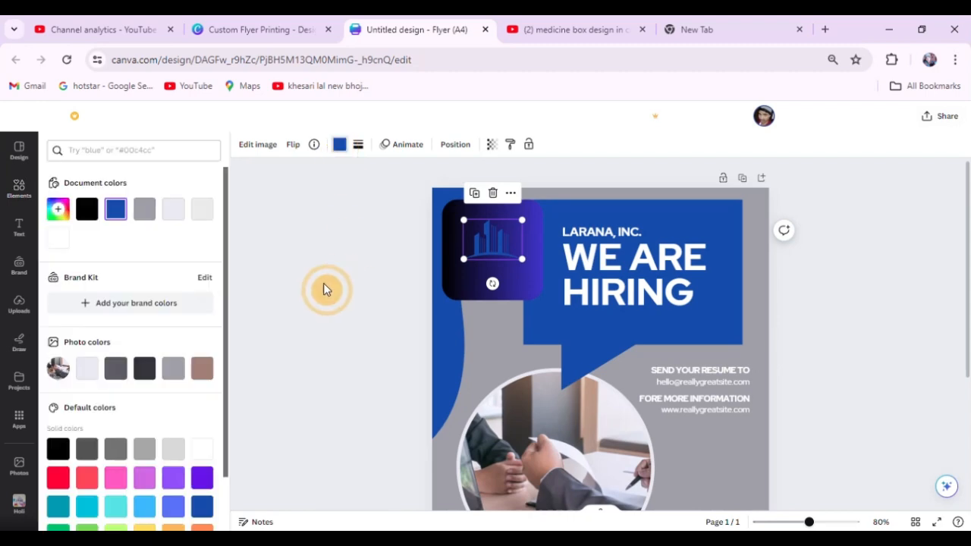
click(58, 237)
click(351, 232)
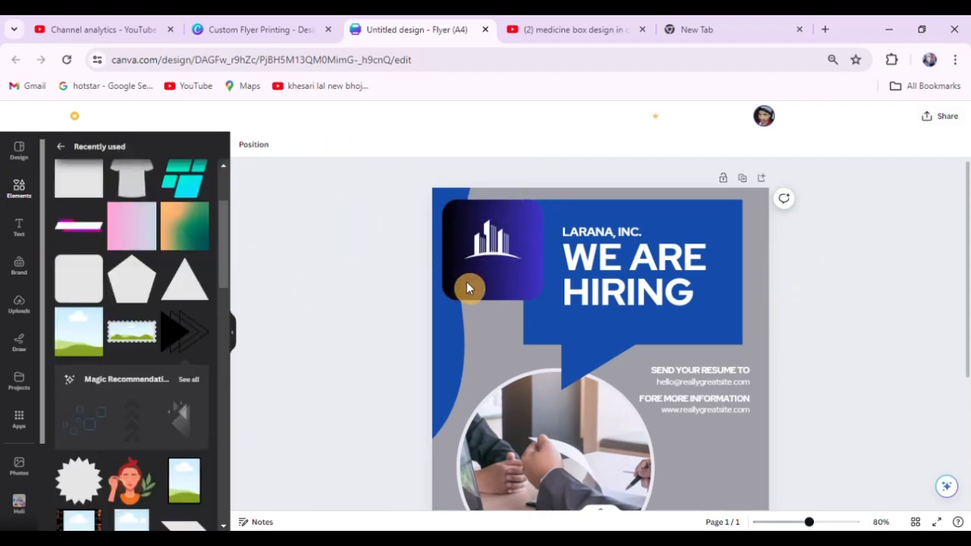
Shrink the gradient rounded square around the logo and stretch it past the flyer's left edge.
click(488, 299)
drag(493, 302, 501, 273)
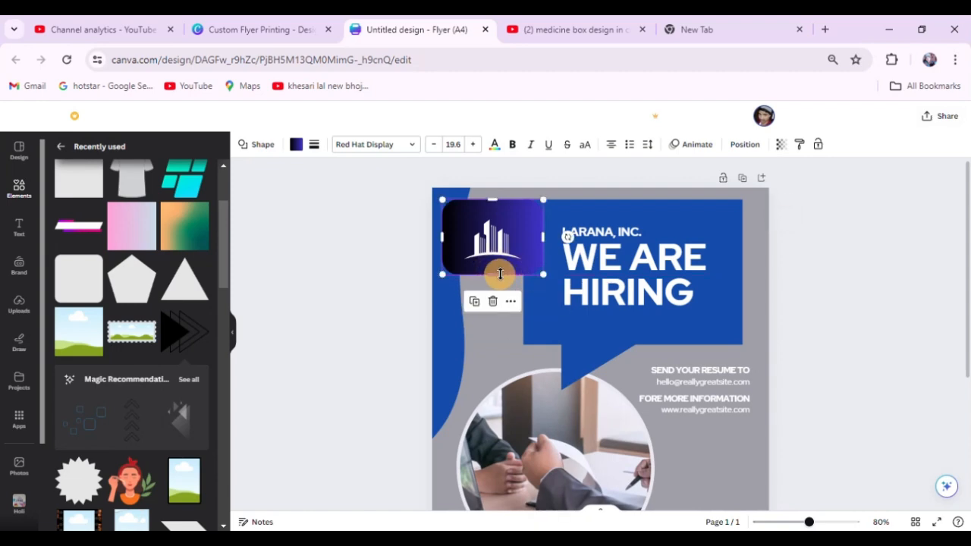
drag(542, 200, 529, 209)
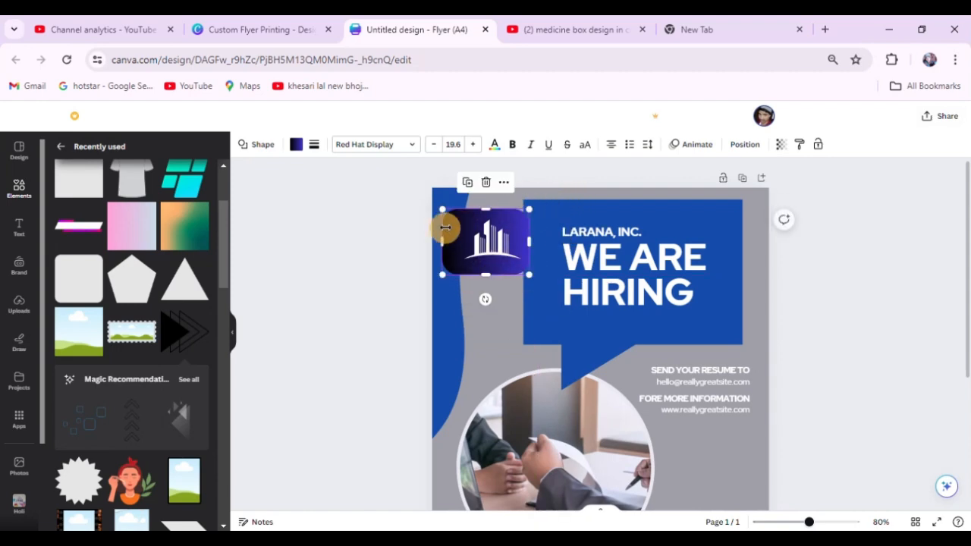
drag(441, 238, 397, 245)
click(351, 228)
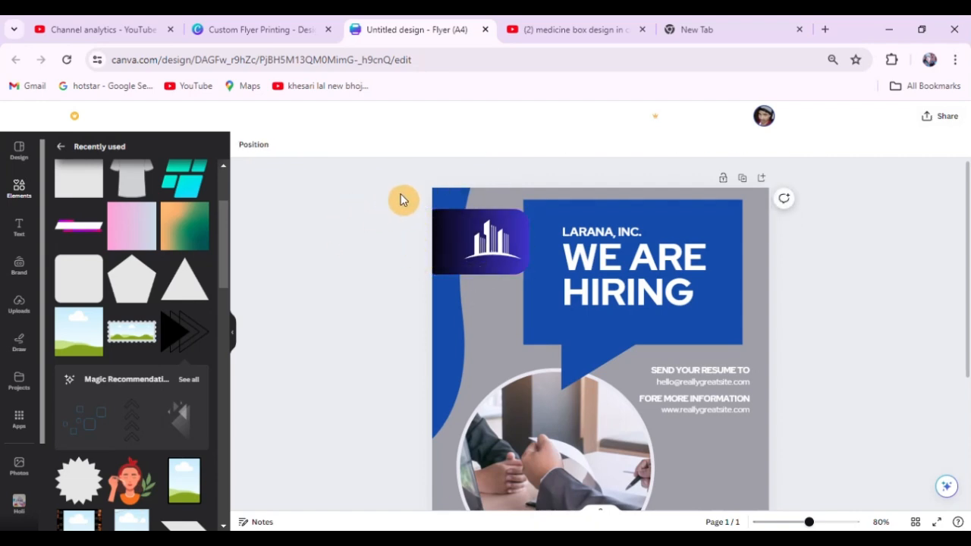
Extend the gradient rectangle behind the logo past the flyer's top edge, and delete it.
ctrl+scroll(400, 200, down, 3)
click(493, 221)
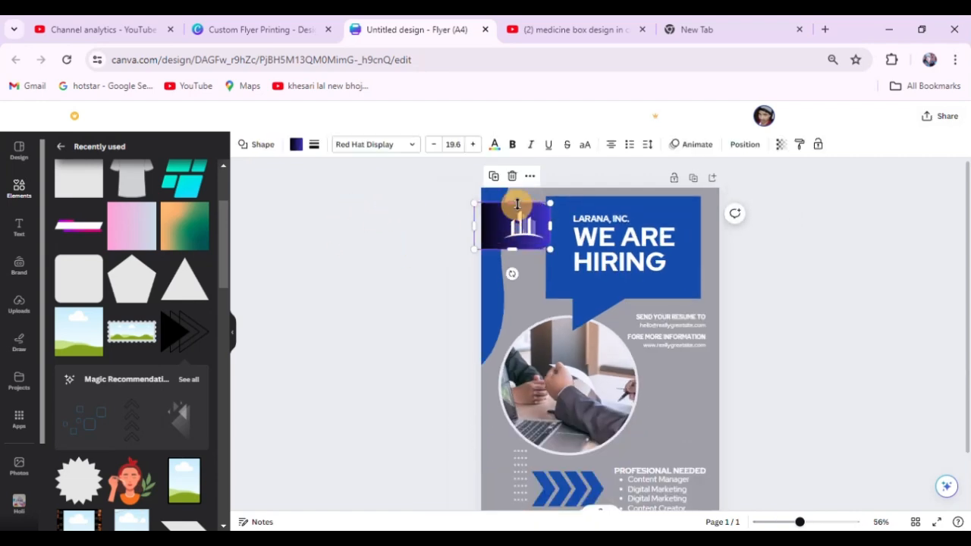
drag(512, 203, 513, 170)
click(783, 269)
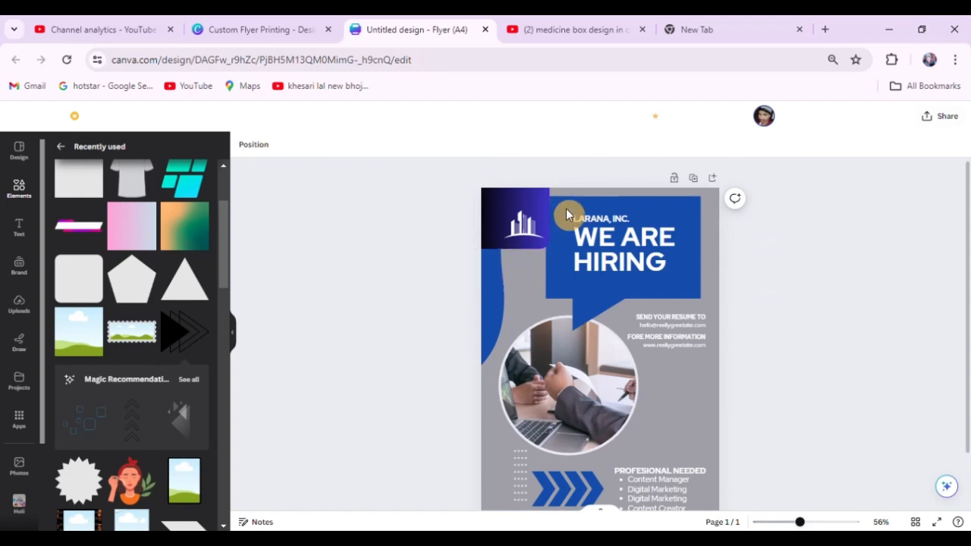
click(500, 210)
key(Delete)
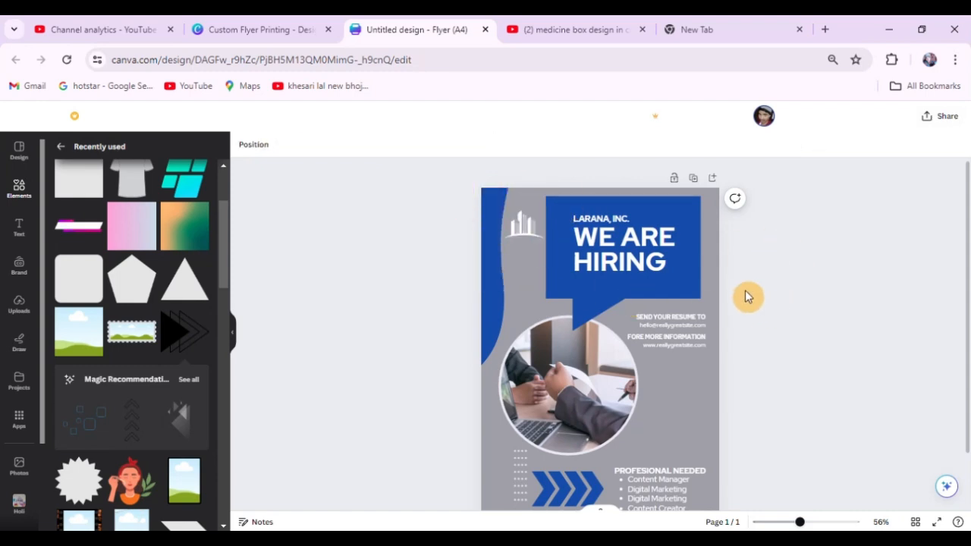
Add the green and cyan parallelogram graphic, scaled down between the contact details and the PROFESIONAL NEEDED list.
ctrl+scroll(687, 244, down, 1)
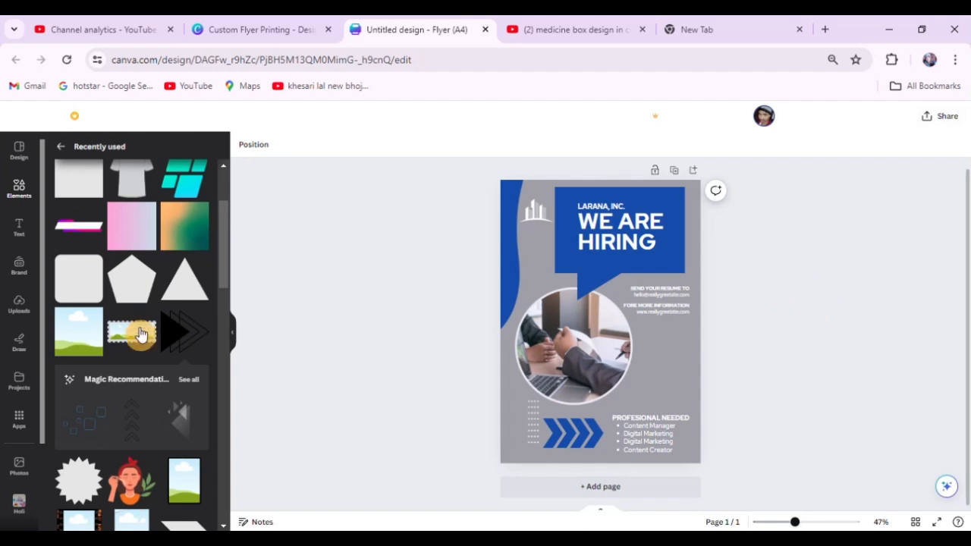
scroll(144, 378, up, 2)
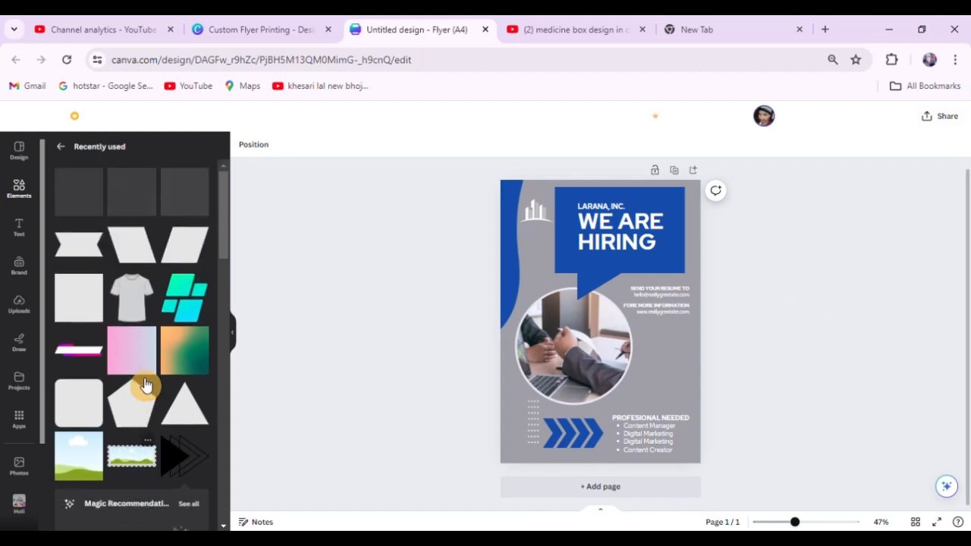
click(181, 294)
click(785, 307)
drag(590, 303, 656, 344)
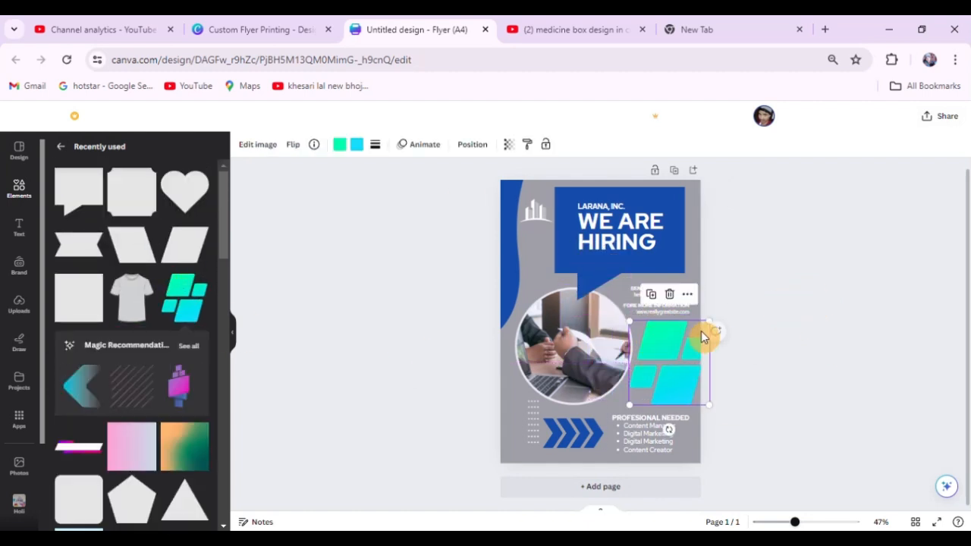
drag(713, 319, 702, 334)
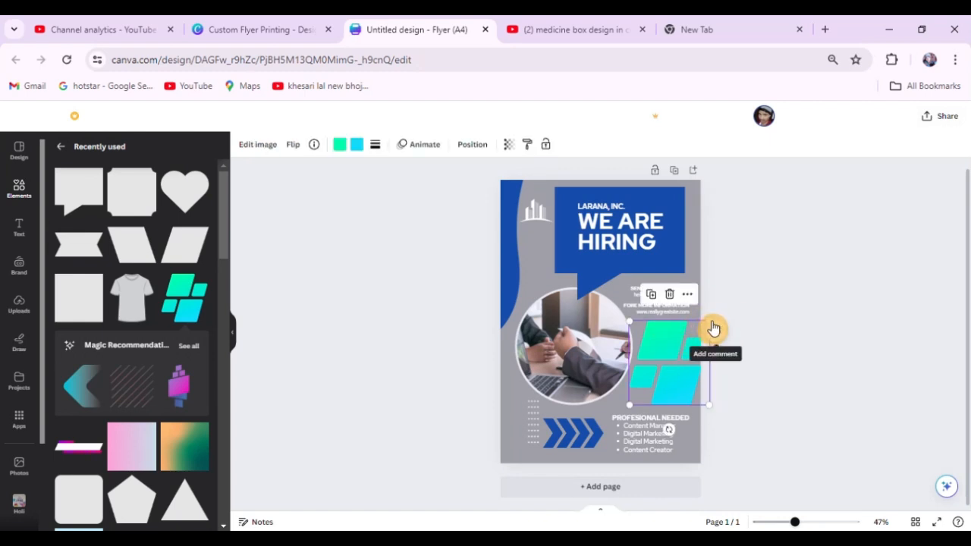
drag(628, 405, 643, 388)
drag(673, 341, 660, 353)
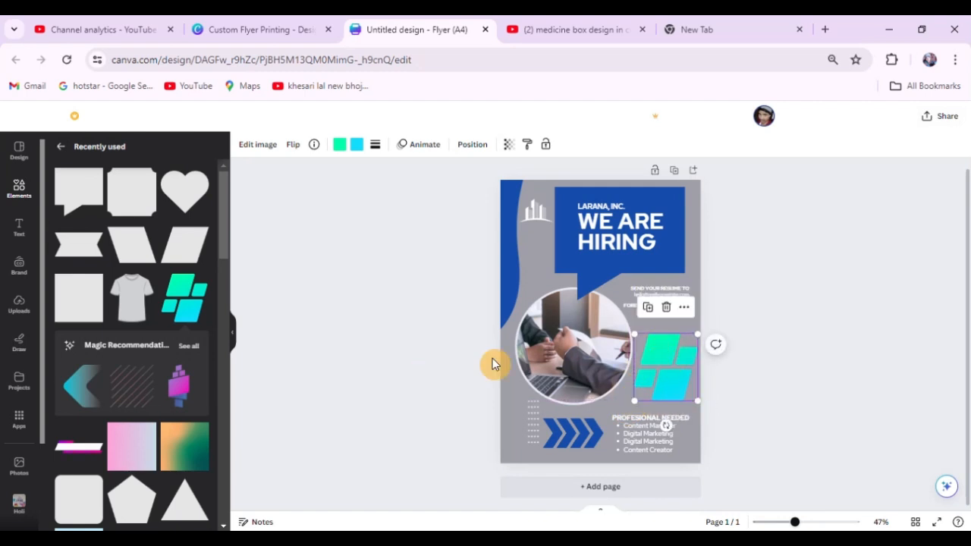
Replace the parallelogram graphic's green with the blue document colour.
click(342, 150)
click(116, 210)
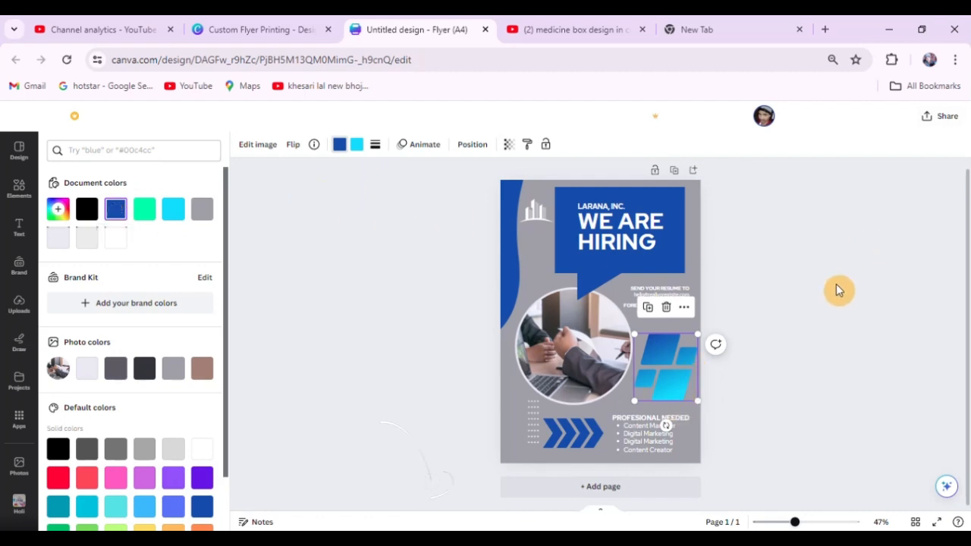
click(799, 270)
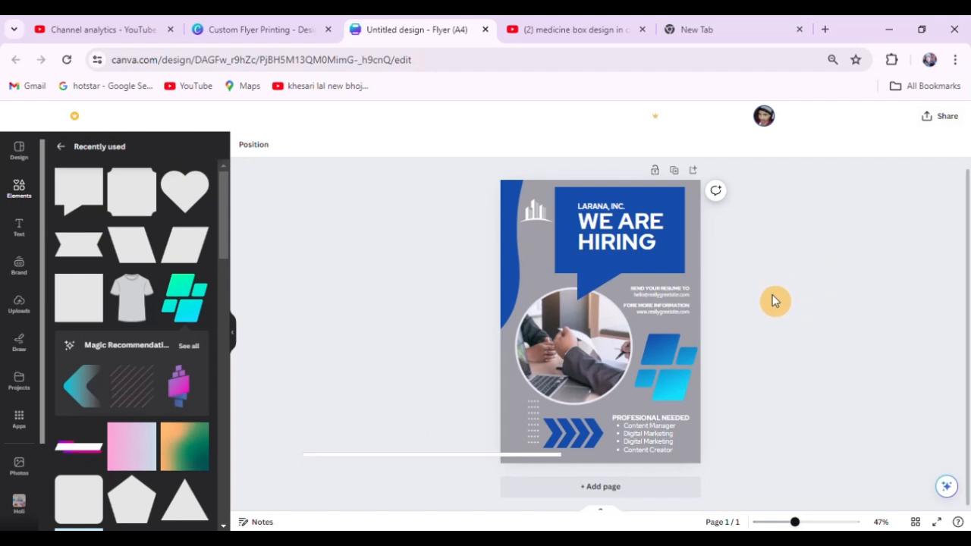
Try light greys for the parallelogram graphic's cyan end, and set it to the grey document colour #9f9fa9.
click(675, 379)
click(358, 146)
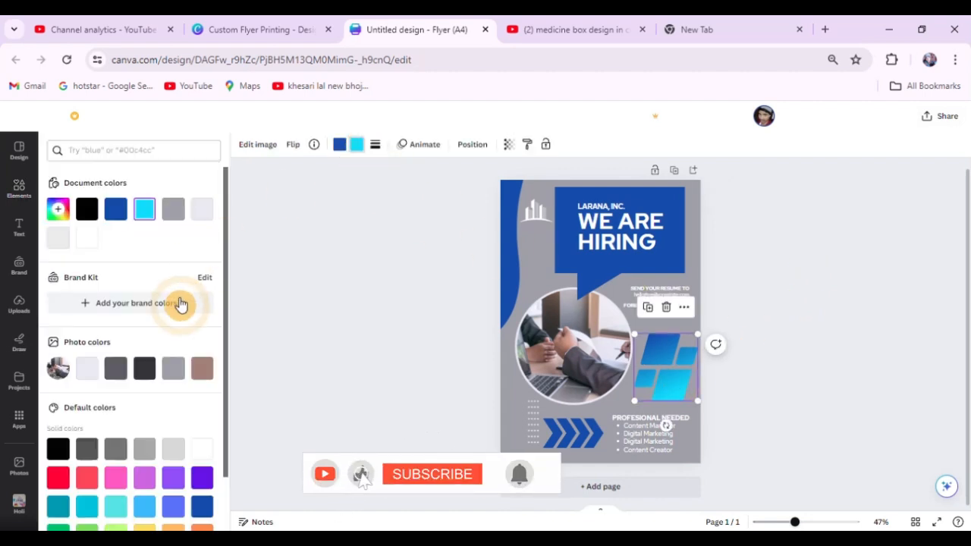
click(174, 210)
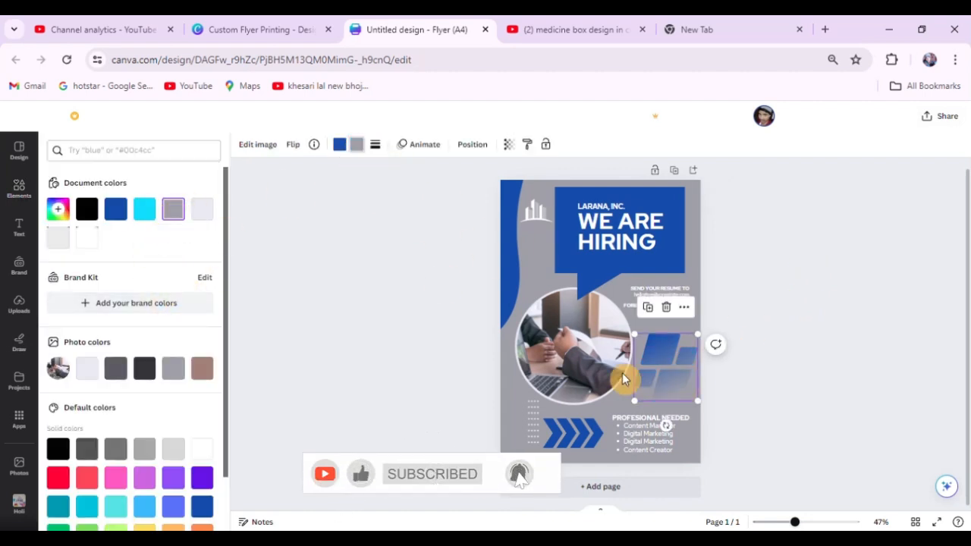
click(202, 212)
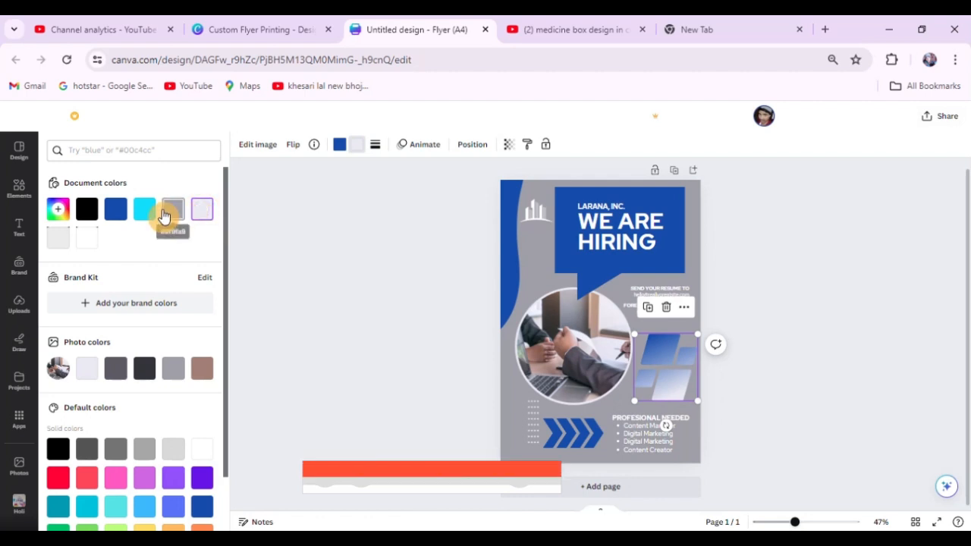
click(173, 210)
click(58, 239)
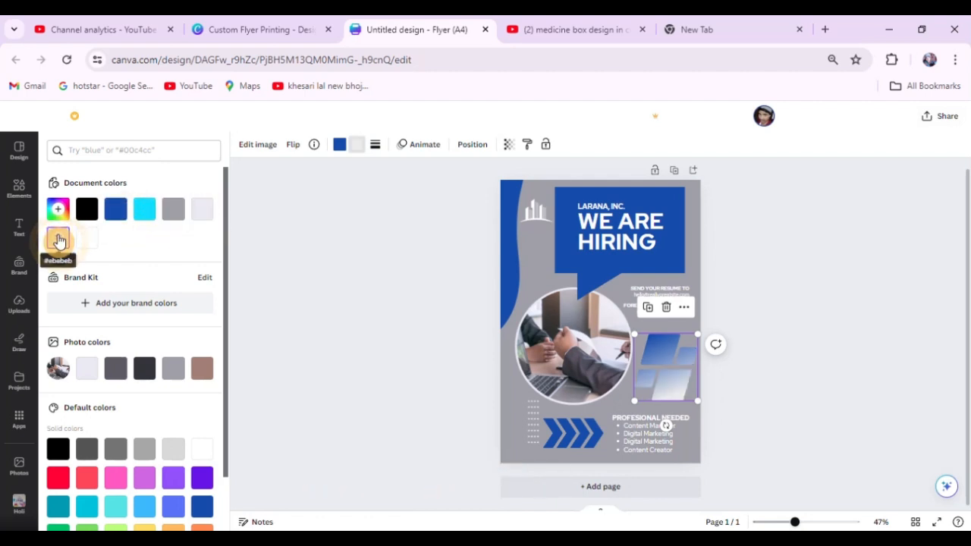
click(174, 210)
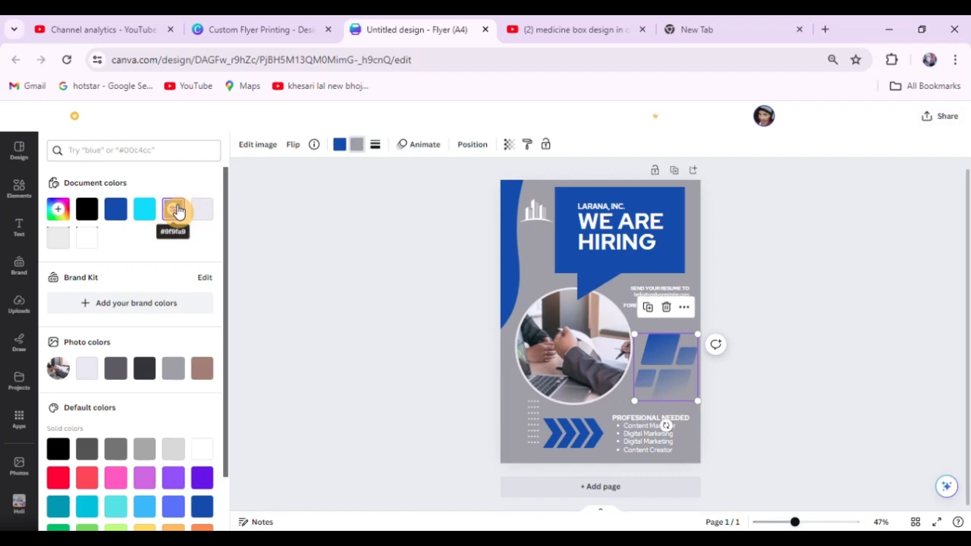
click(826, 300)
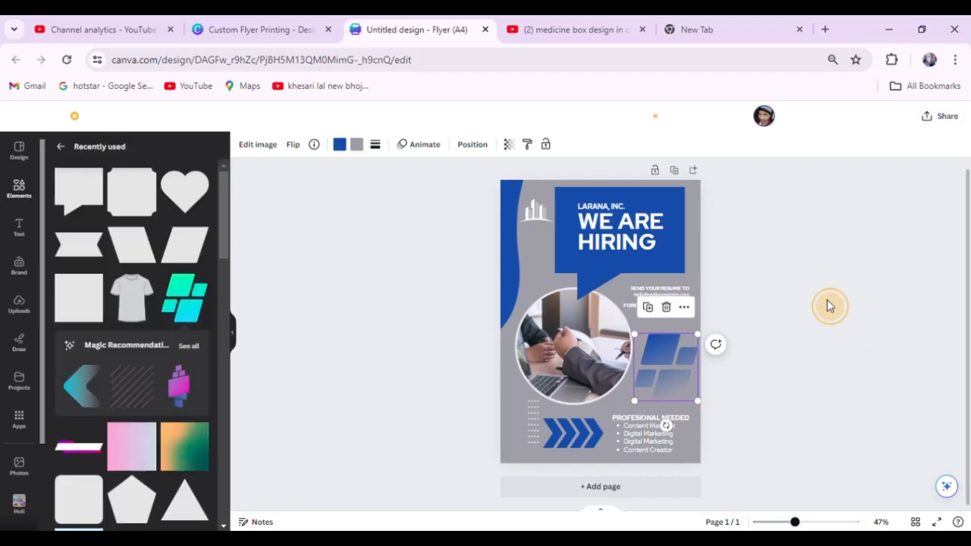
scroll(744, 316, up, 1)
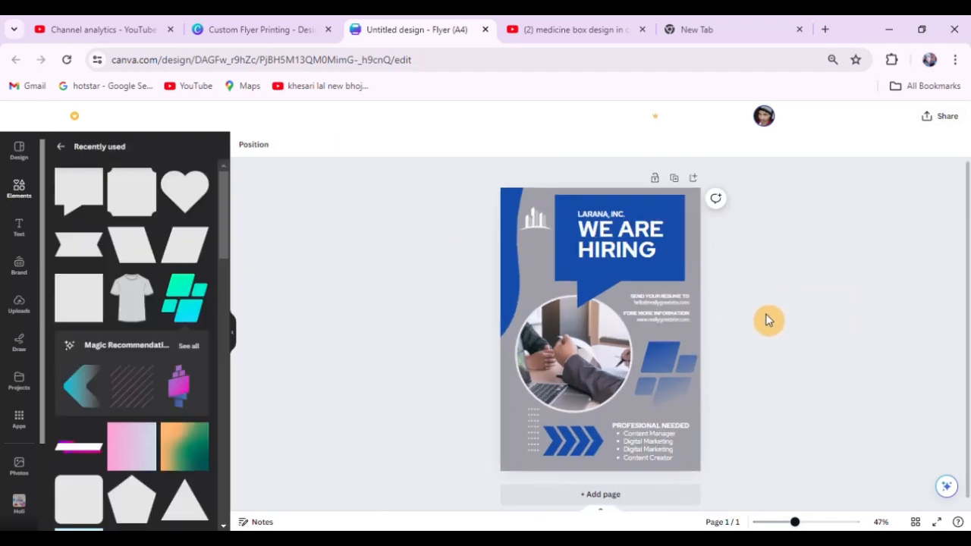
scroll(731, 313, up, 2)
scroll(669, 249, down, 2)
scroll(753, 280, up, 1)
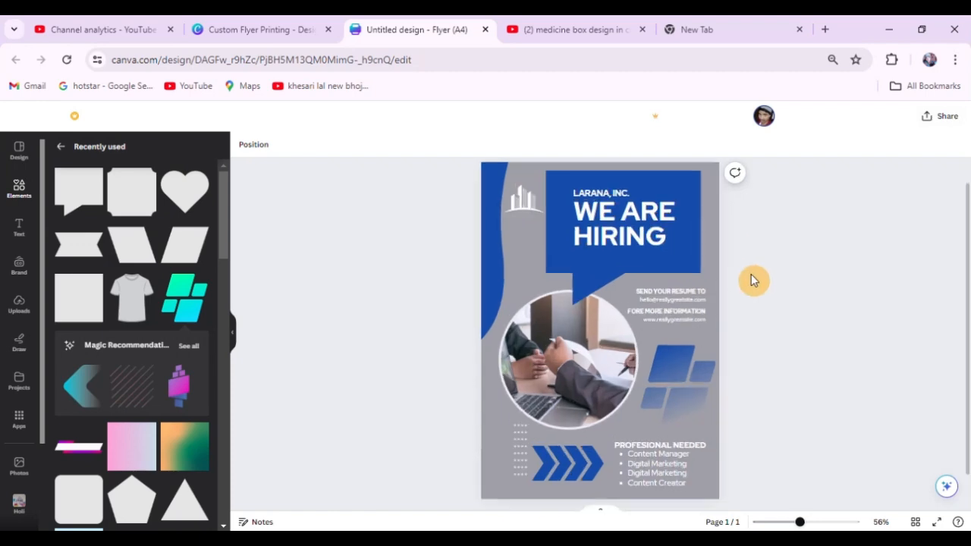
click(789, 267)
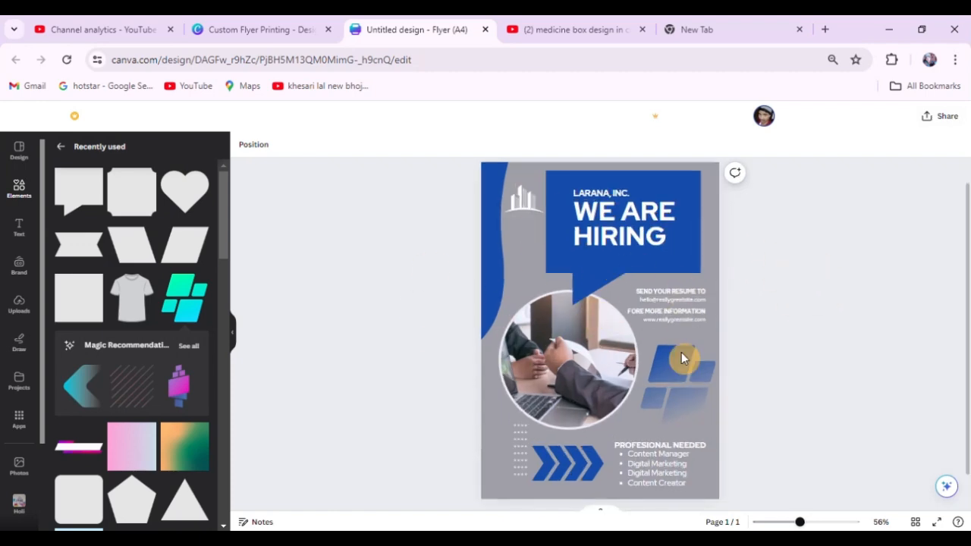